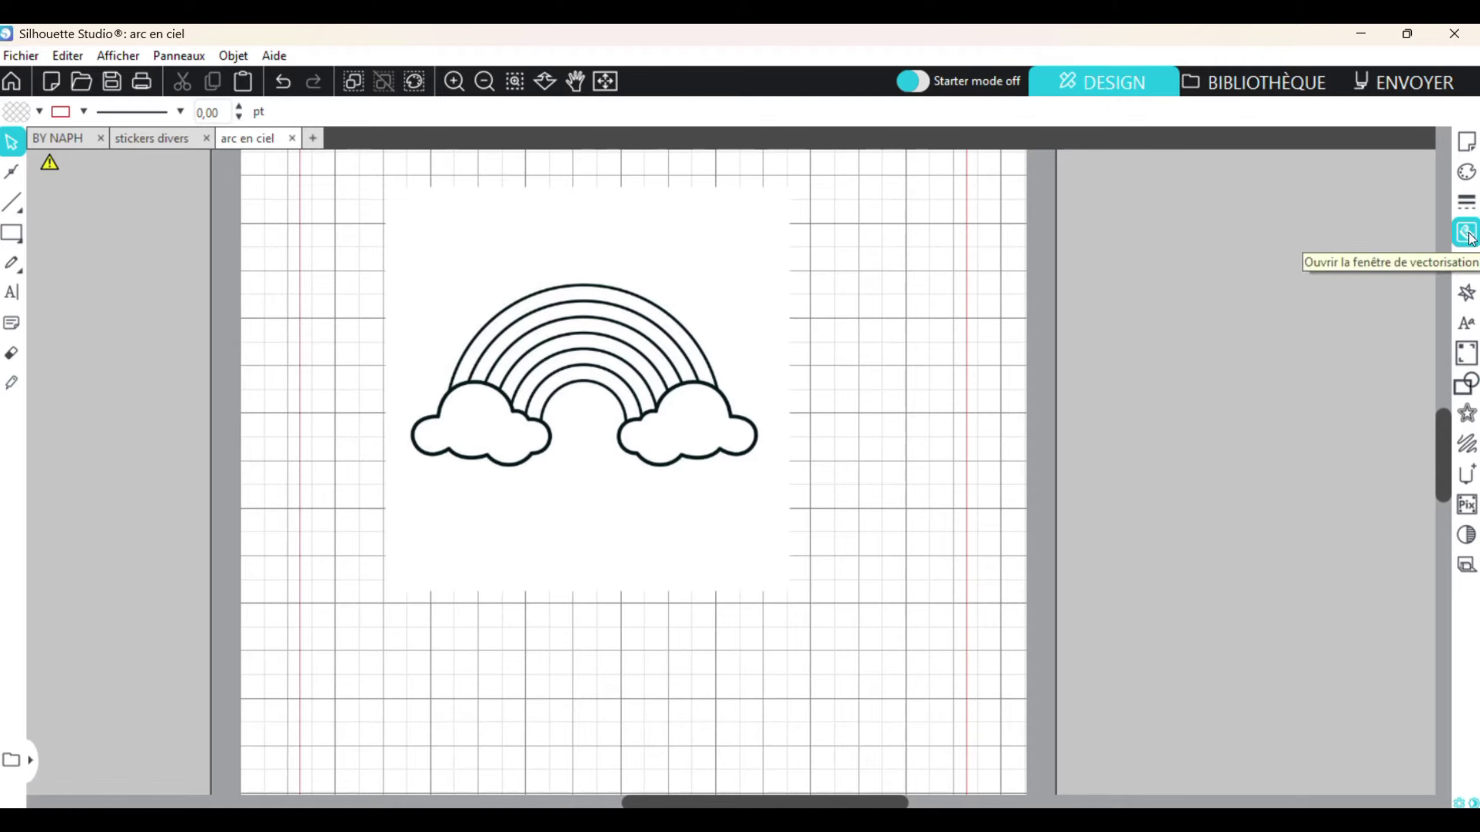
Trace the rainbow image across its full width with the threshold set to 75%
click(1471, 238)
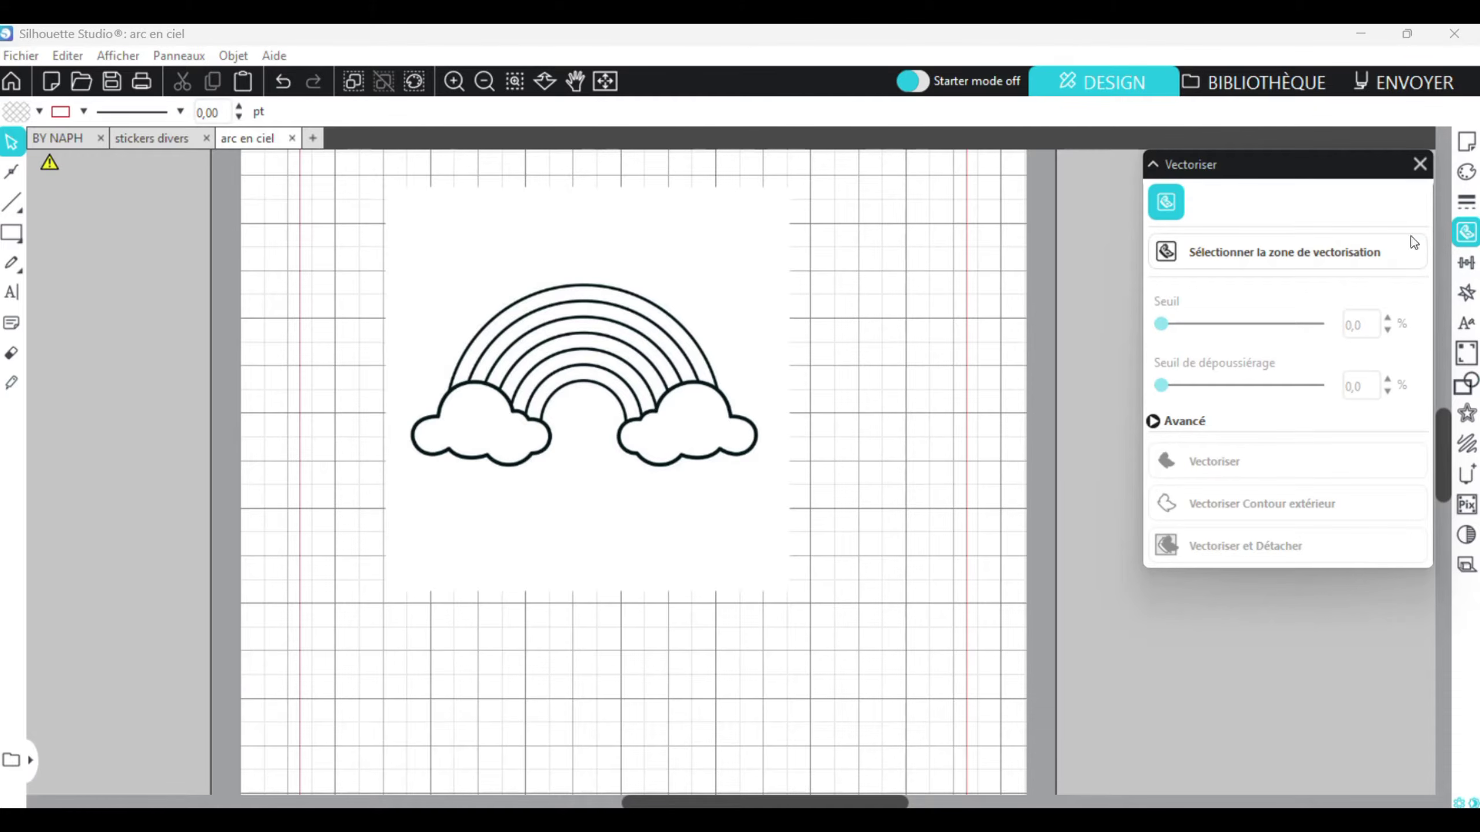
click(1293, 246)
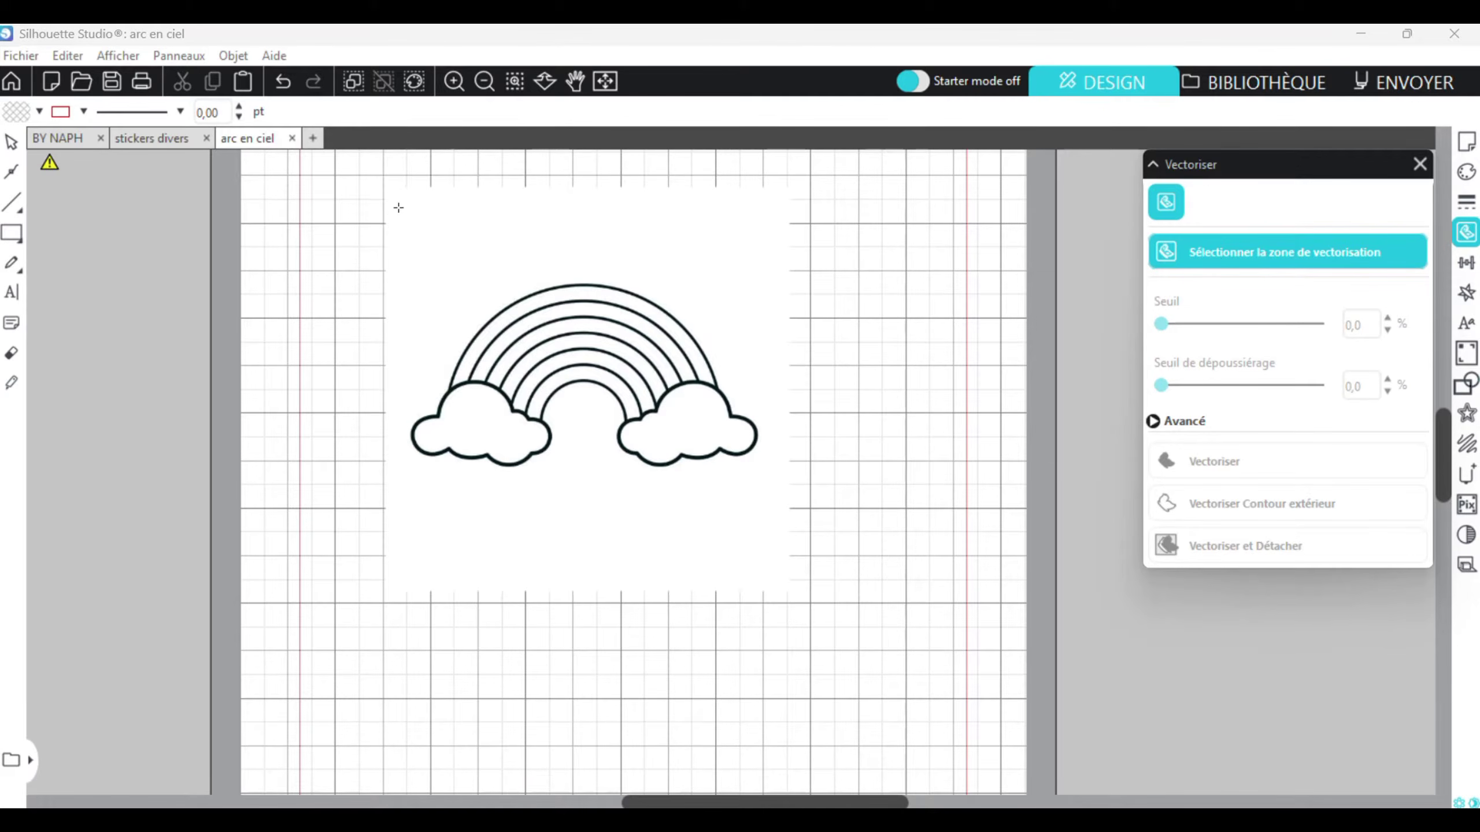
drag(385, 223, 791, 549)
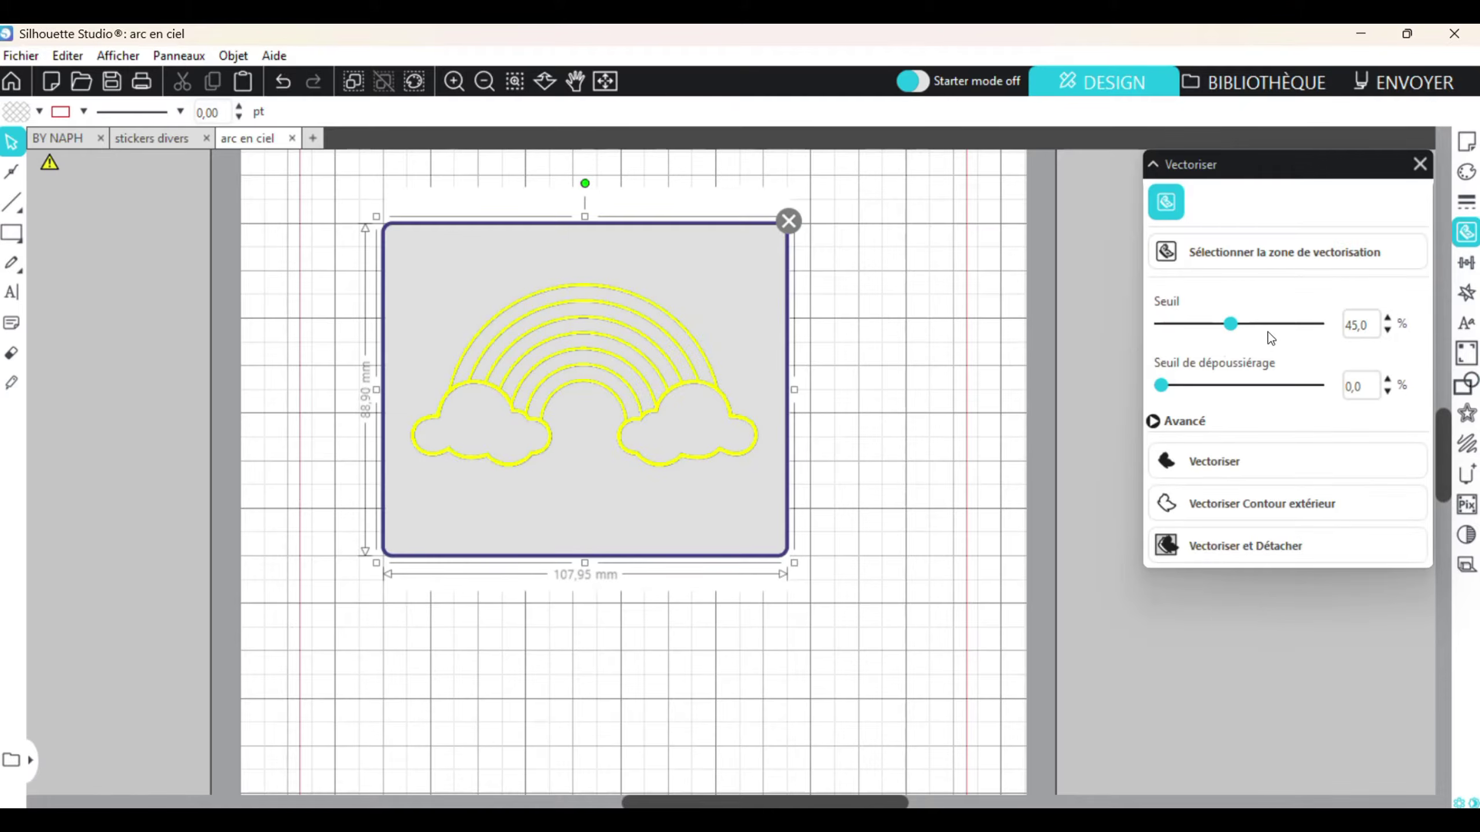
drag(1234, 331, 1251, 325)
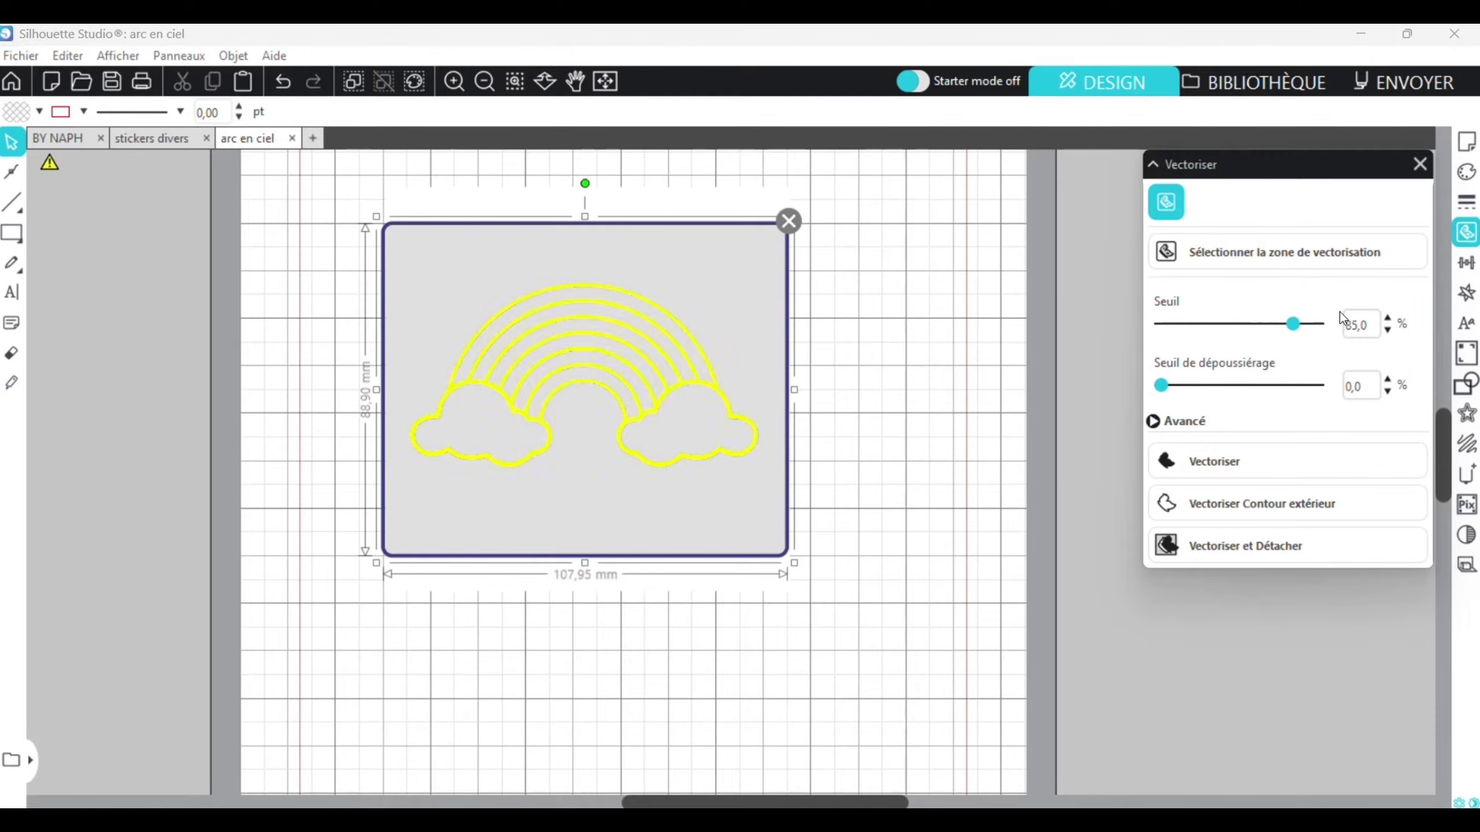
drag(1317, 324, 1281, 330)
click(1228, 456)
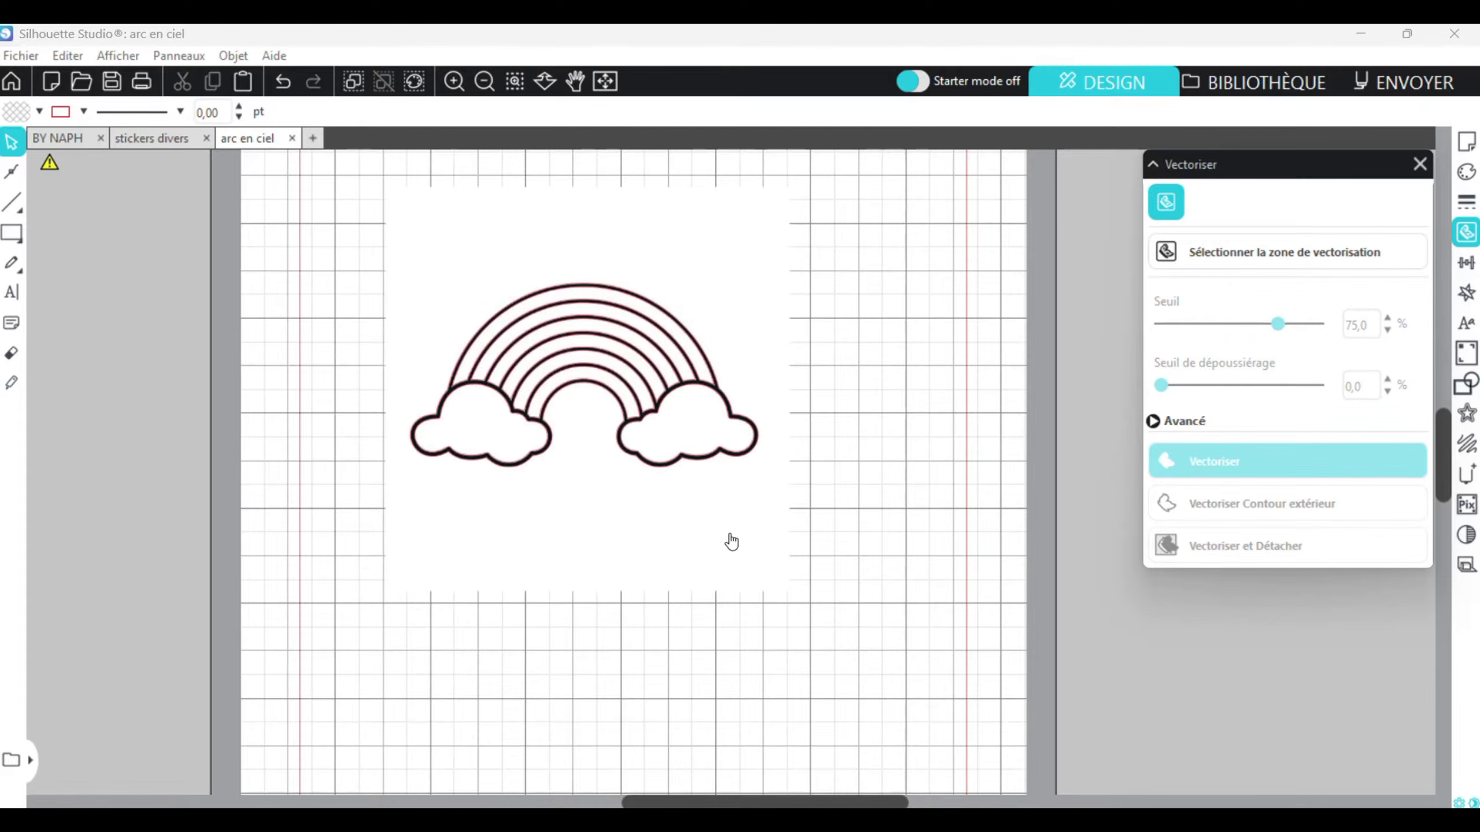
Move the source rainbow image off the page and reposition the traced outline near the page's upper middle
drag(732, 540, 63, 567)
click(528, 370)
drag(528, 370, 572, 329)
Release the traced rainbow's compound path into separate shapes and deselect them
right_click(572, 329)
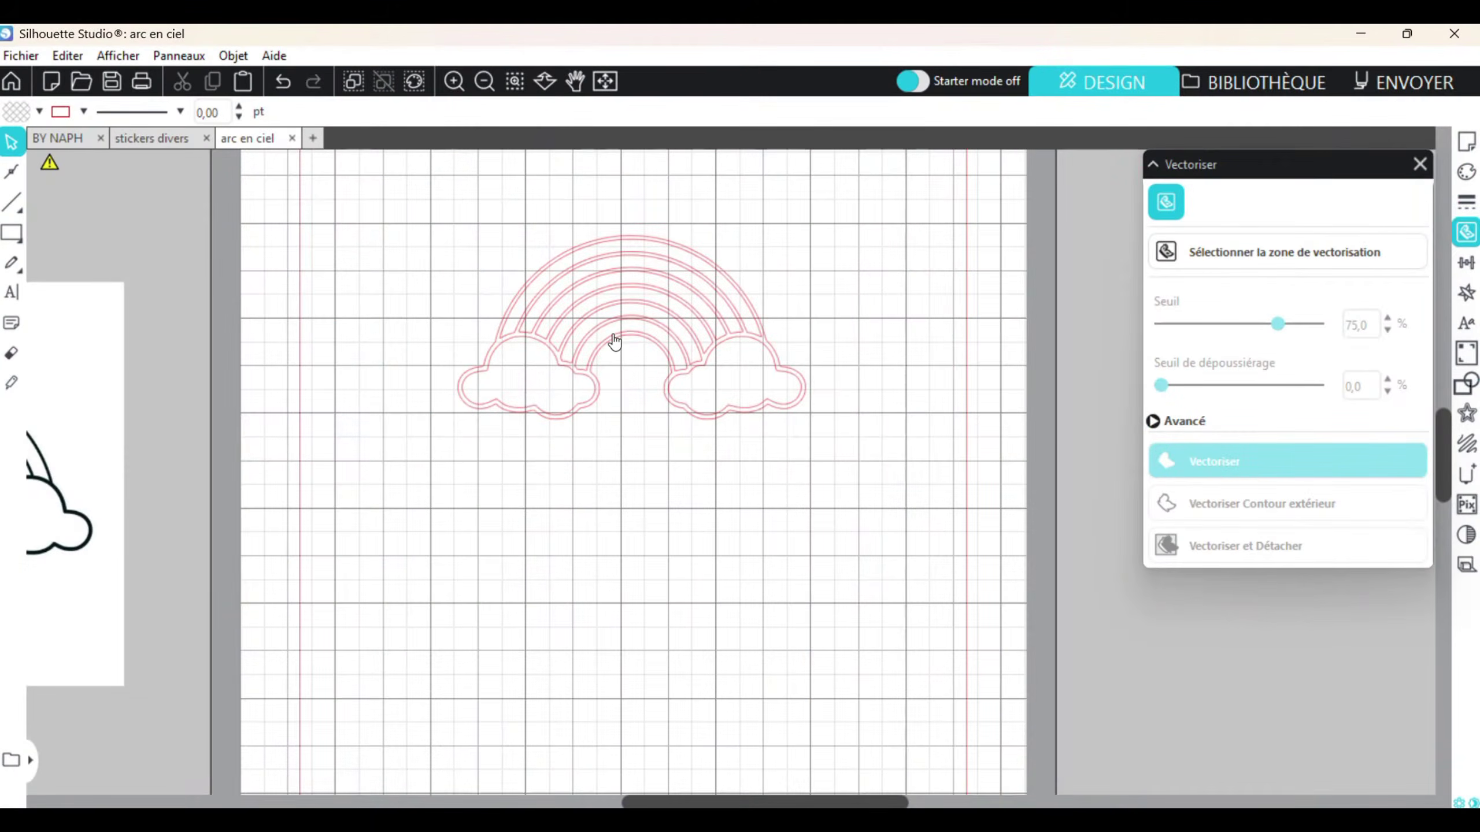
right_click(610, 337)
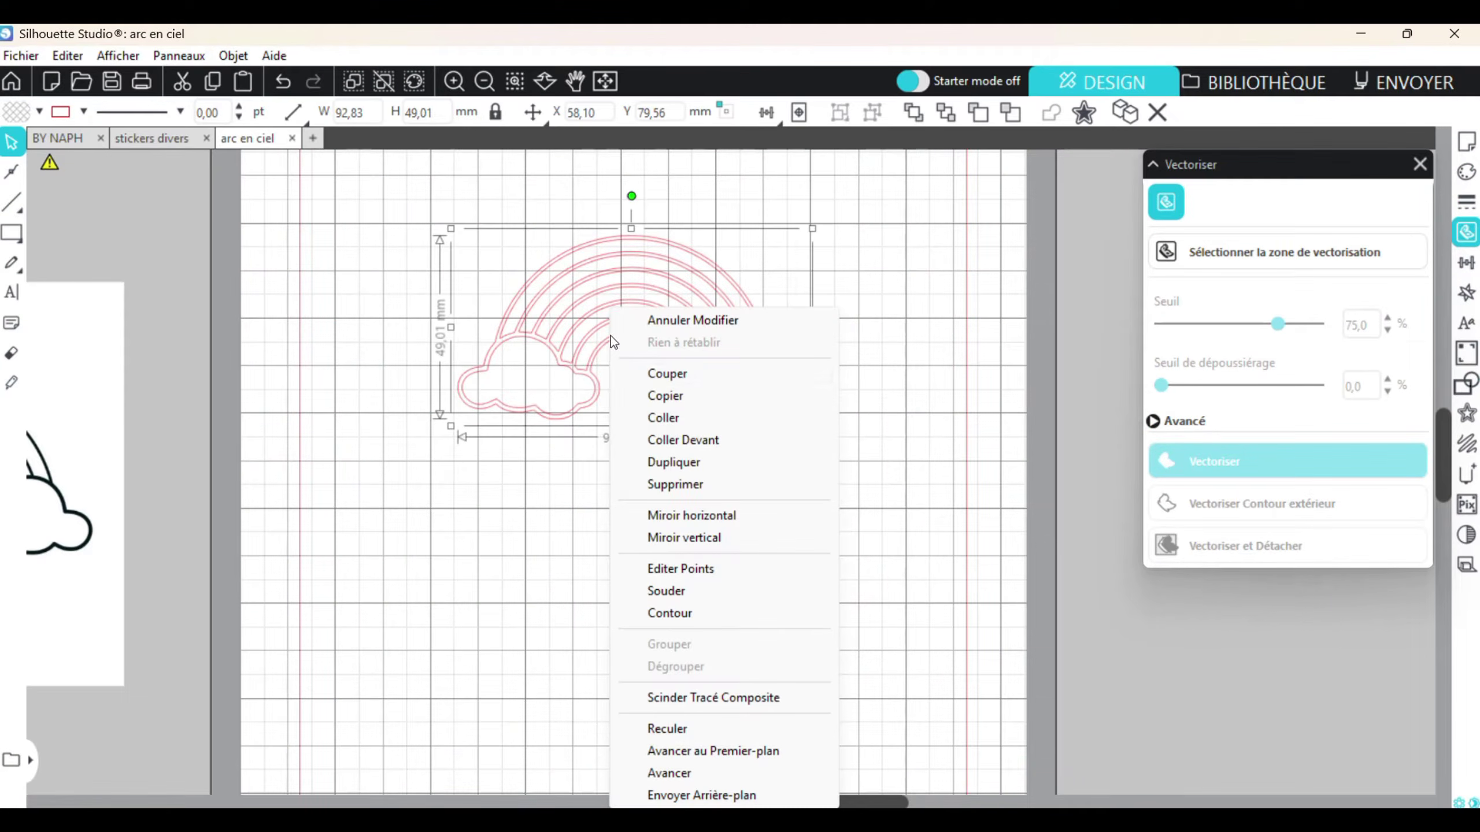
click(682, 698)
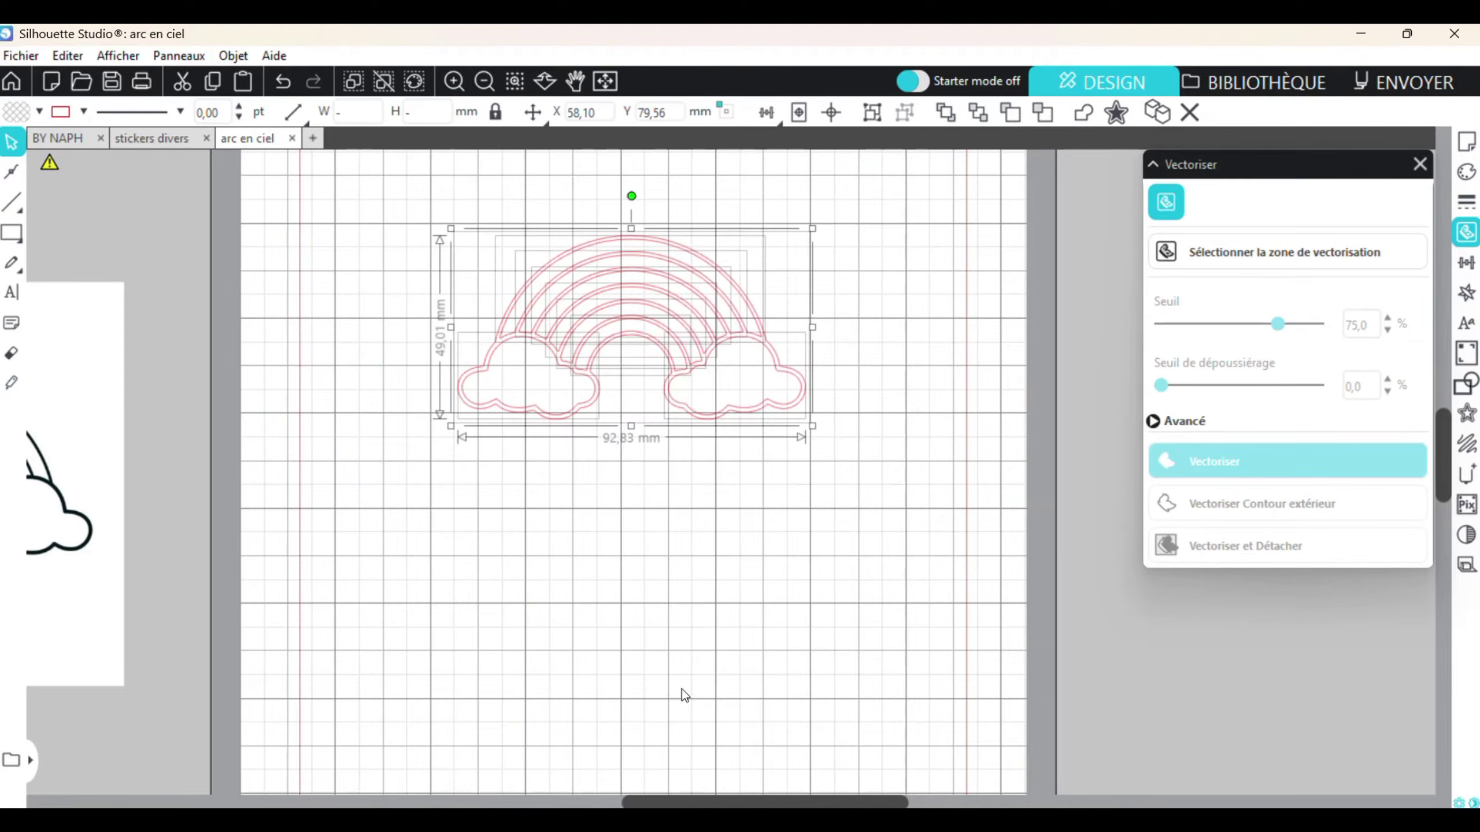
click(542, 443)
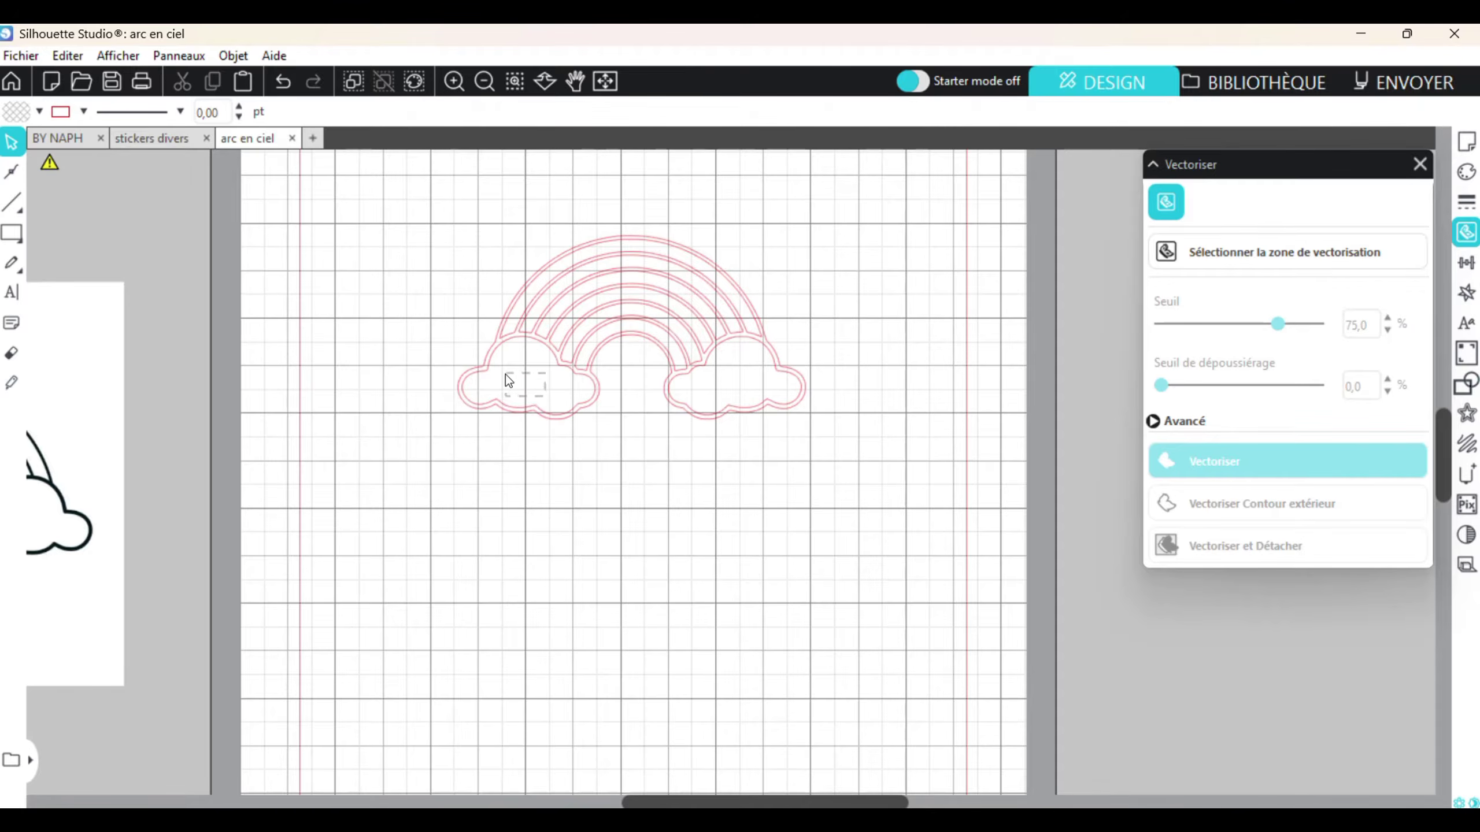
Fill the inner shapes of both clouds with white
mouse_move(492, 357)
mouse_down()
mouse_move(468, 418)
mouse_move(546, 407)
mouse_move(494, 370)
mouse_up()
click(556, 420)
click(570, 382)
click(1467, 171)
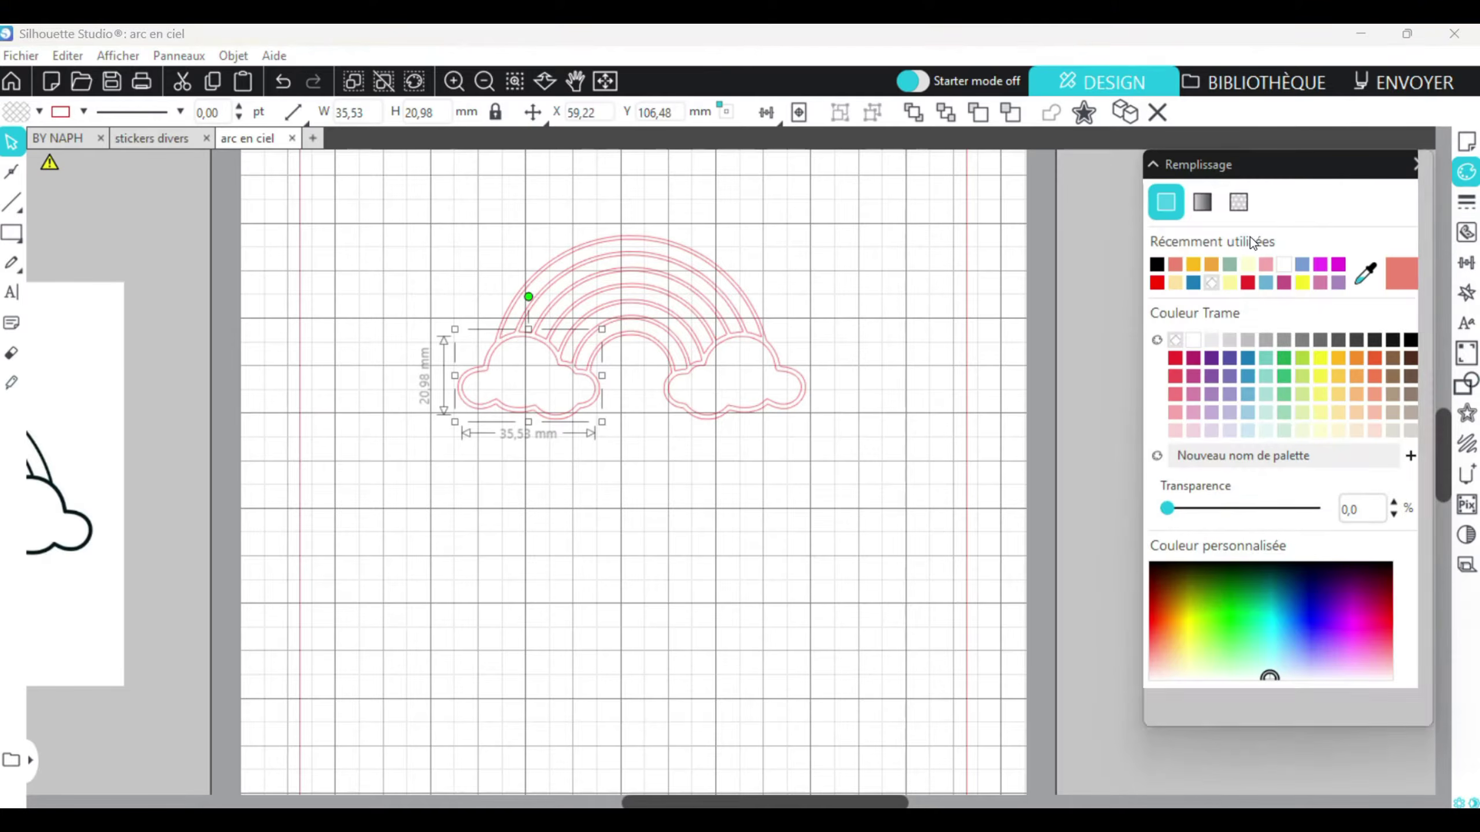
click(1284, 265)
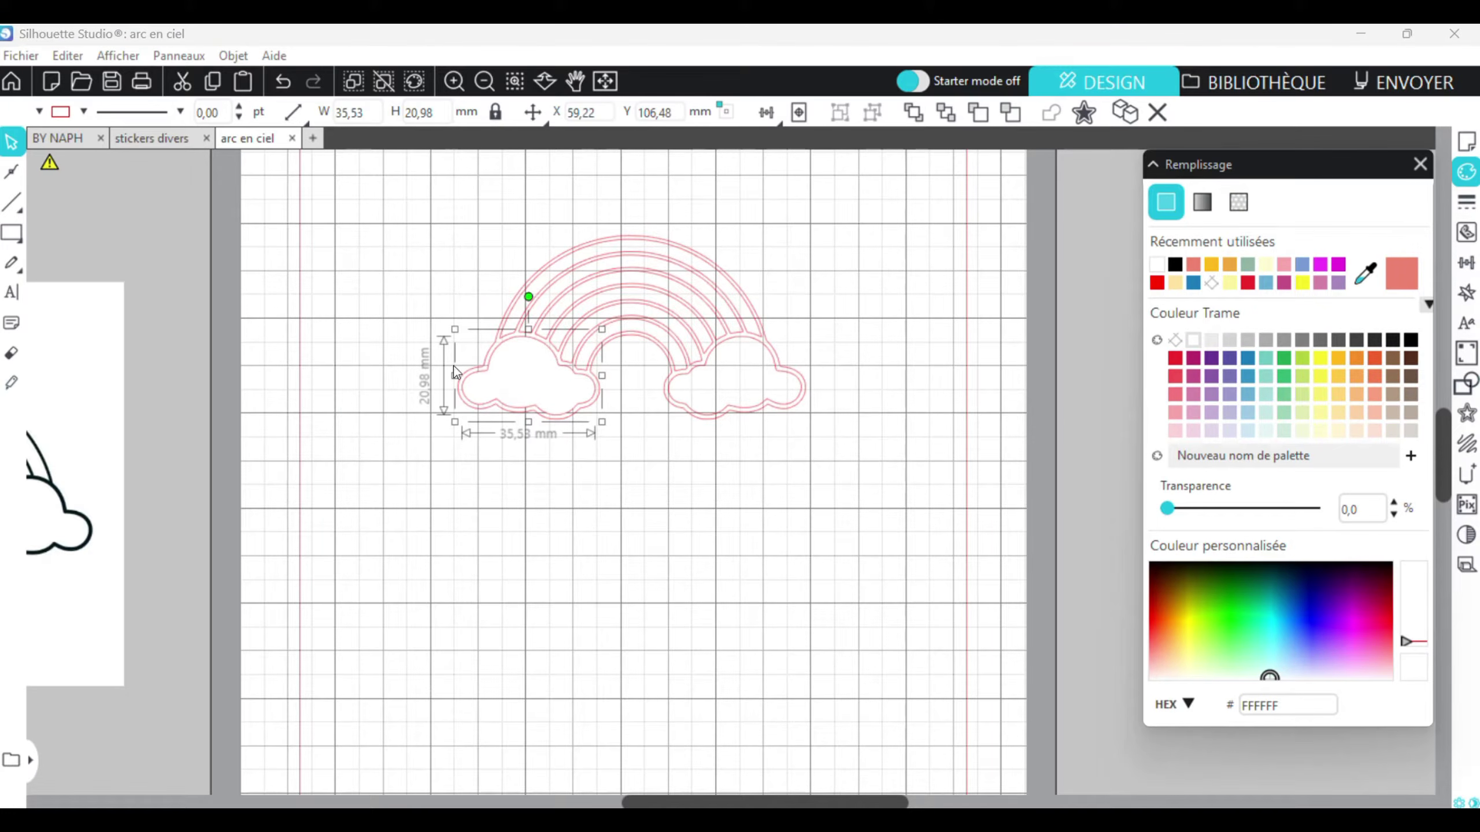
click(713, 372)
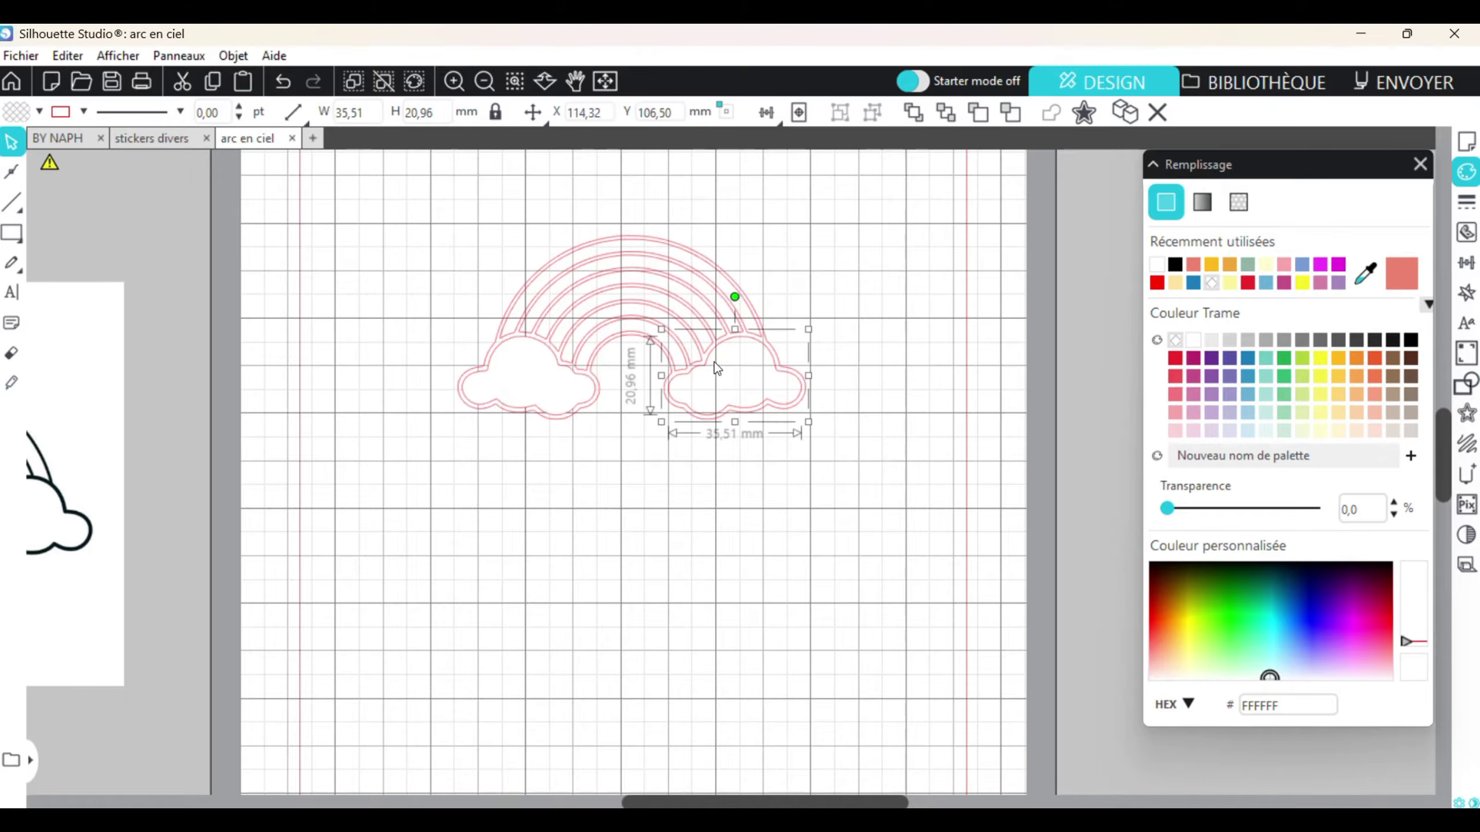
click(1158, 265)
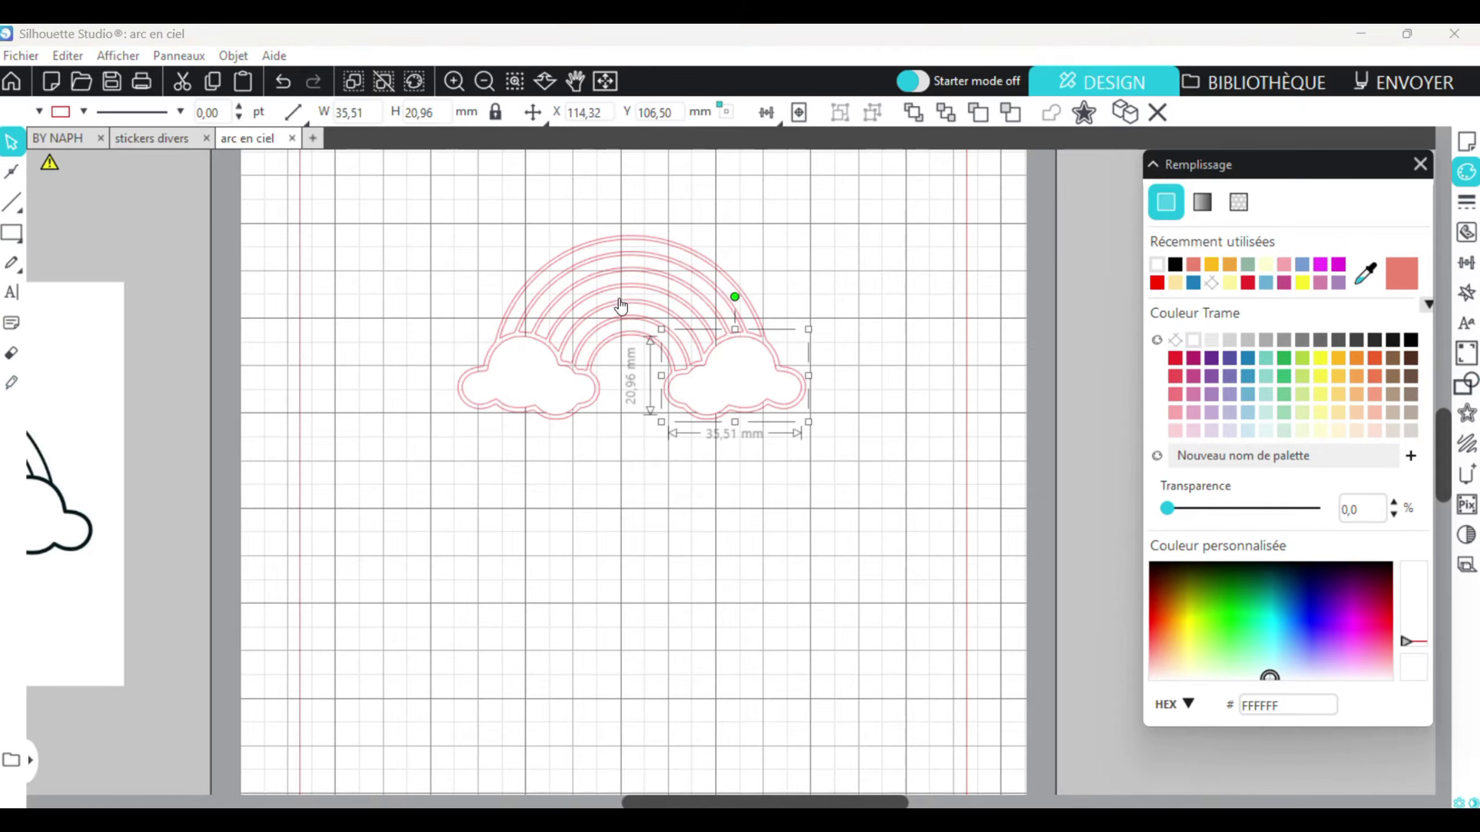
Fill the three inner rainbow bands purple, blue and green, starting from the innermost one
click(606, 340)
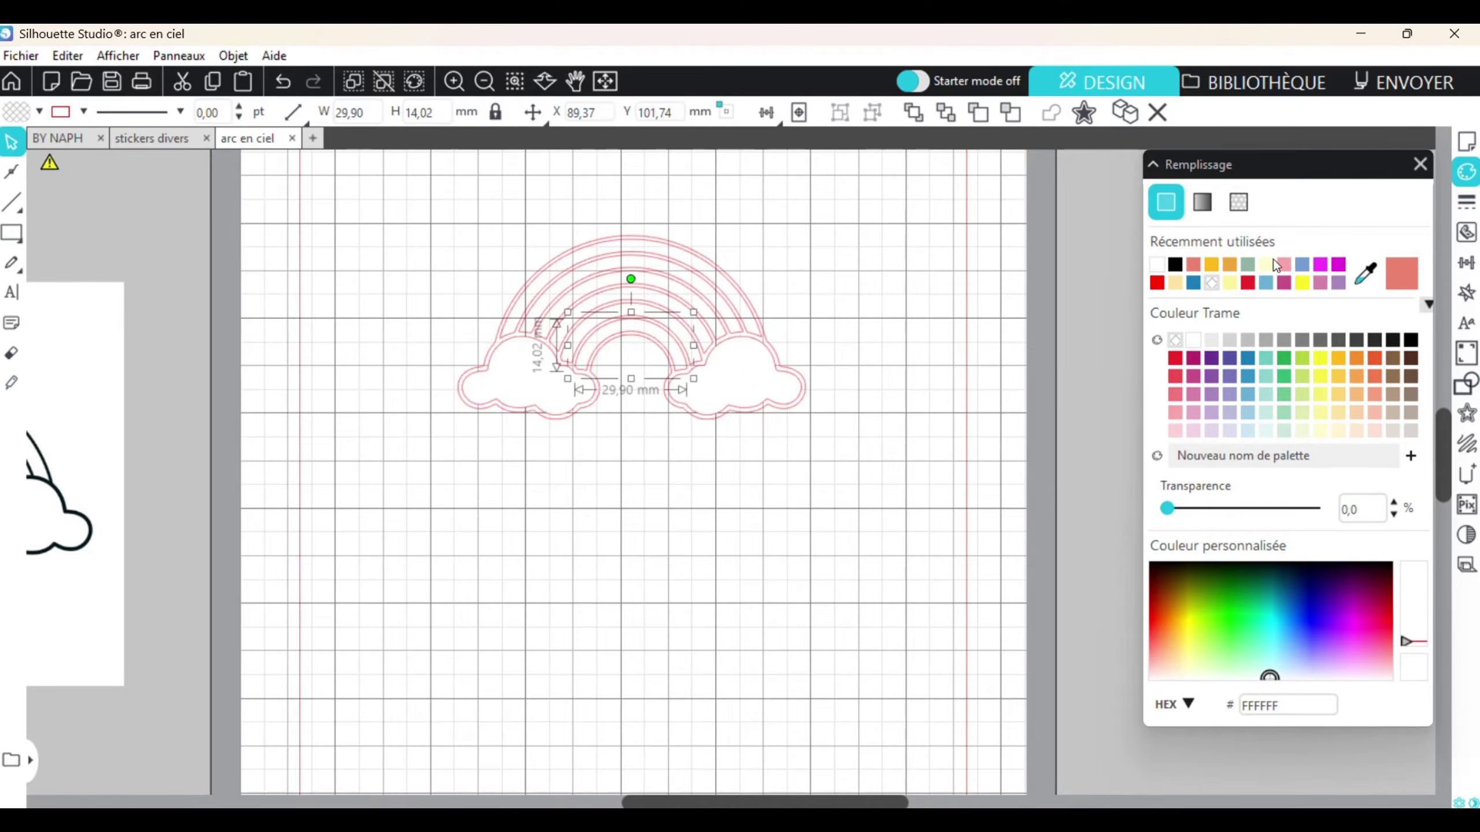
click(1213, 398)
click(701, 367)
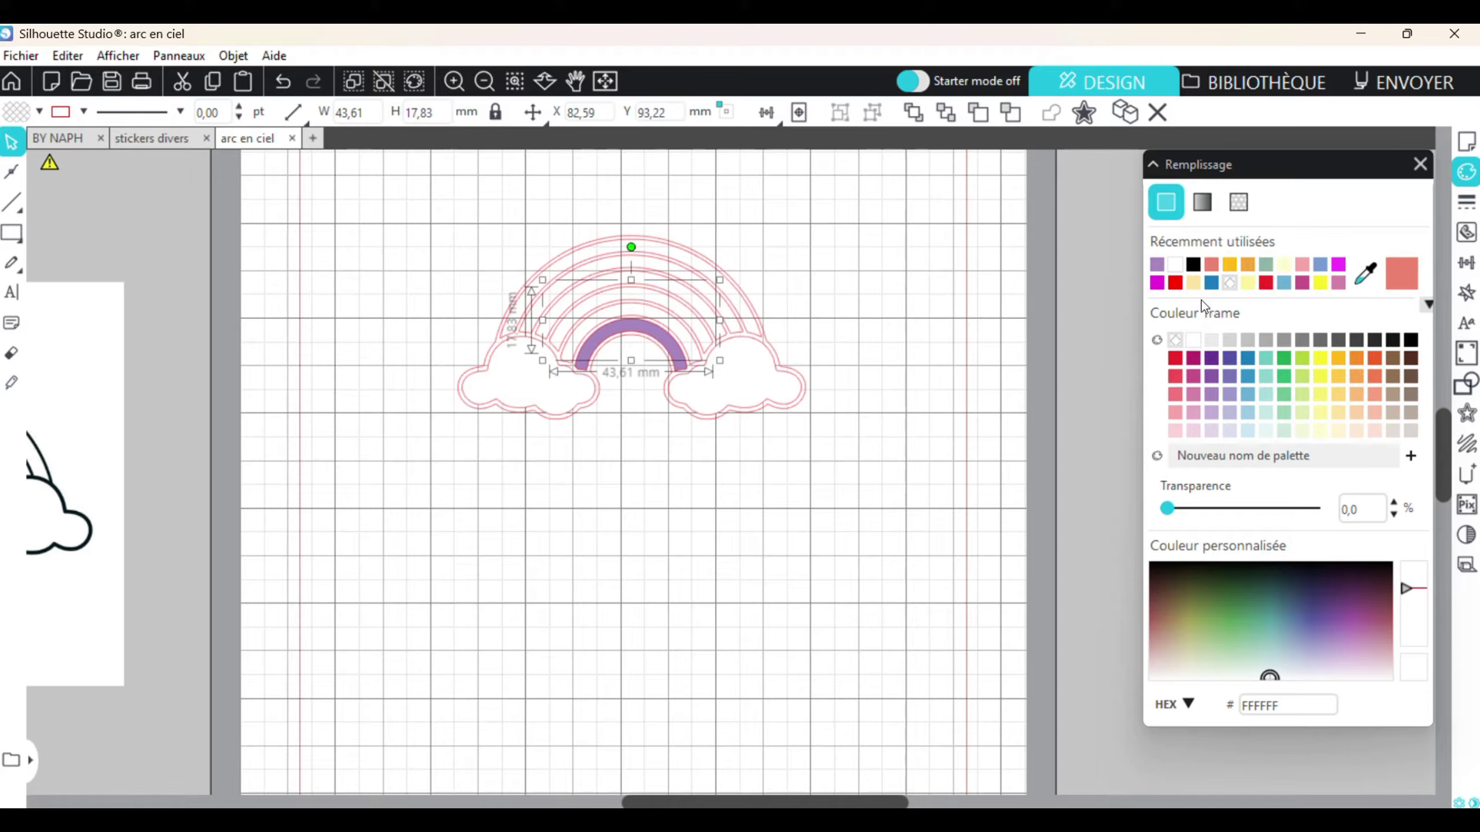
click(1248, 358)
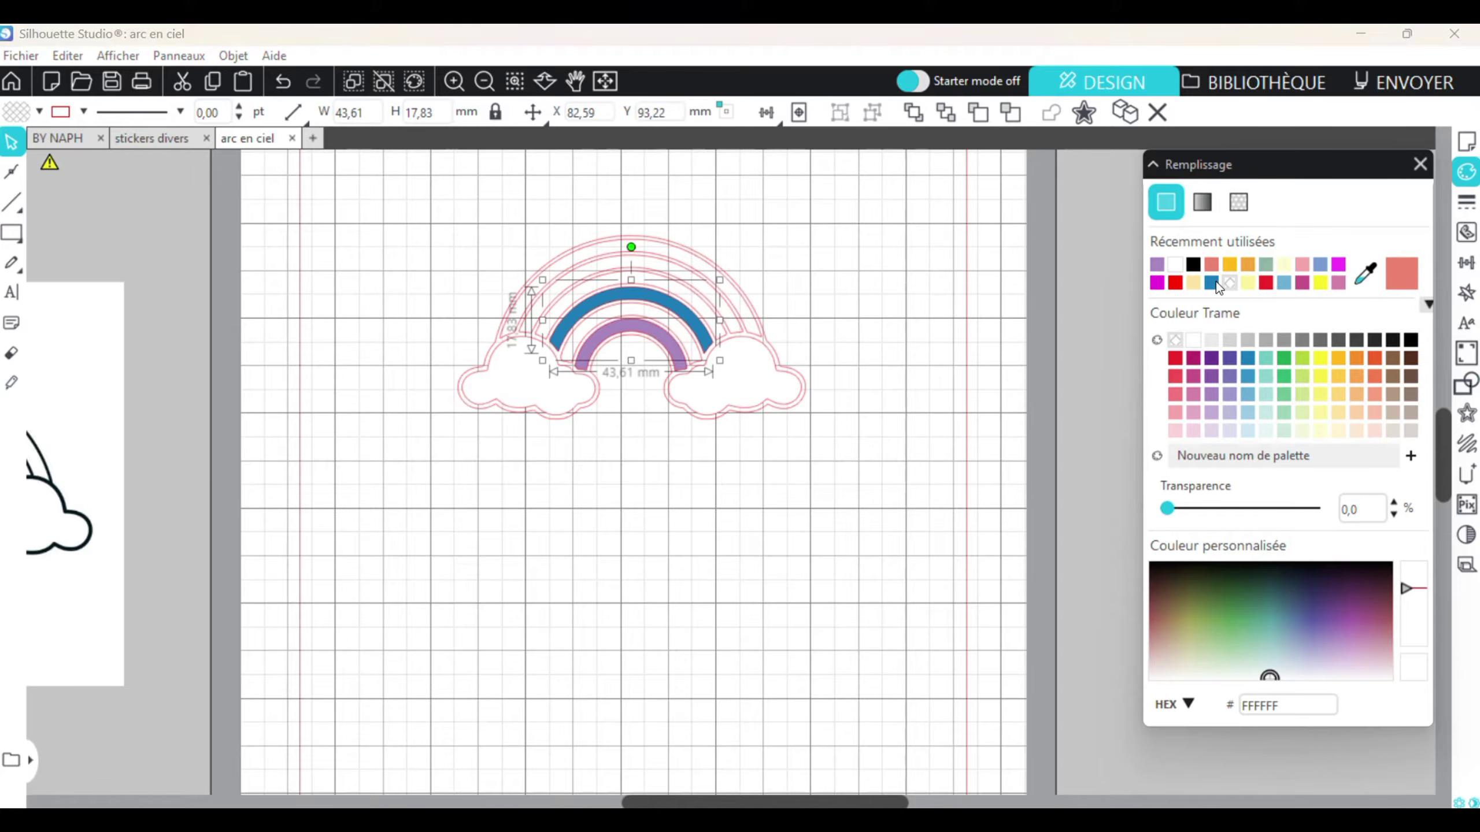
click(696, 366)
click(1156, 265)
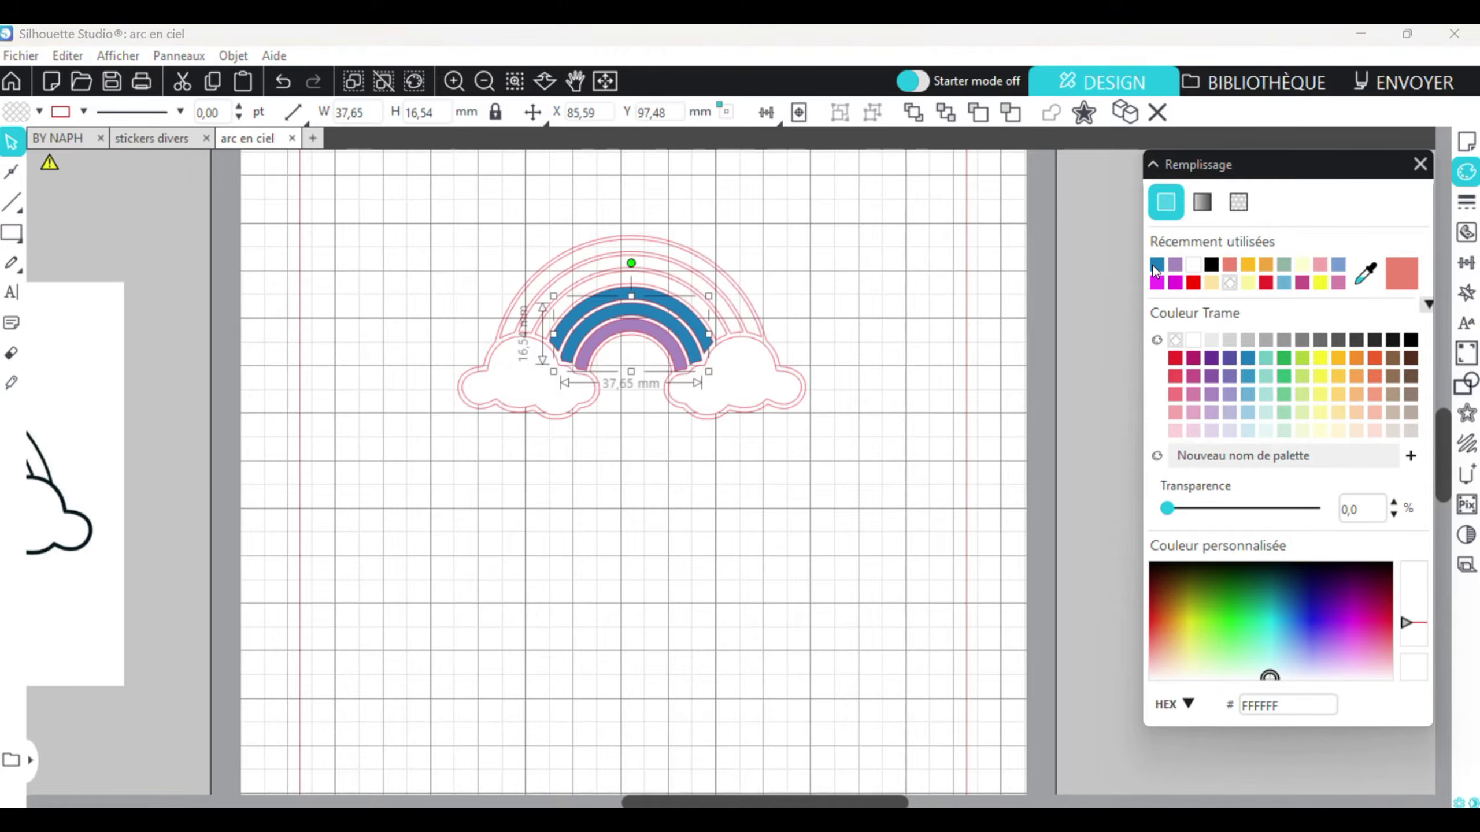
click(709, 349)
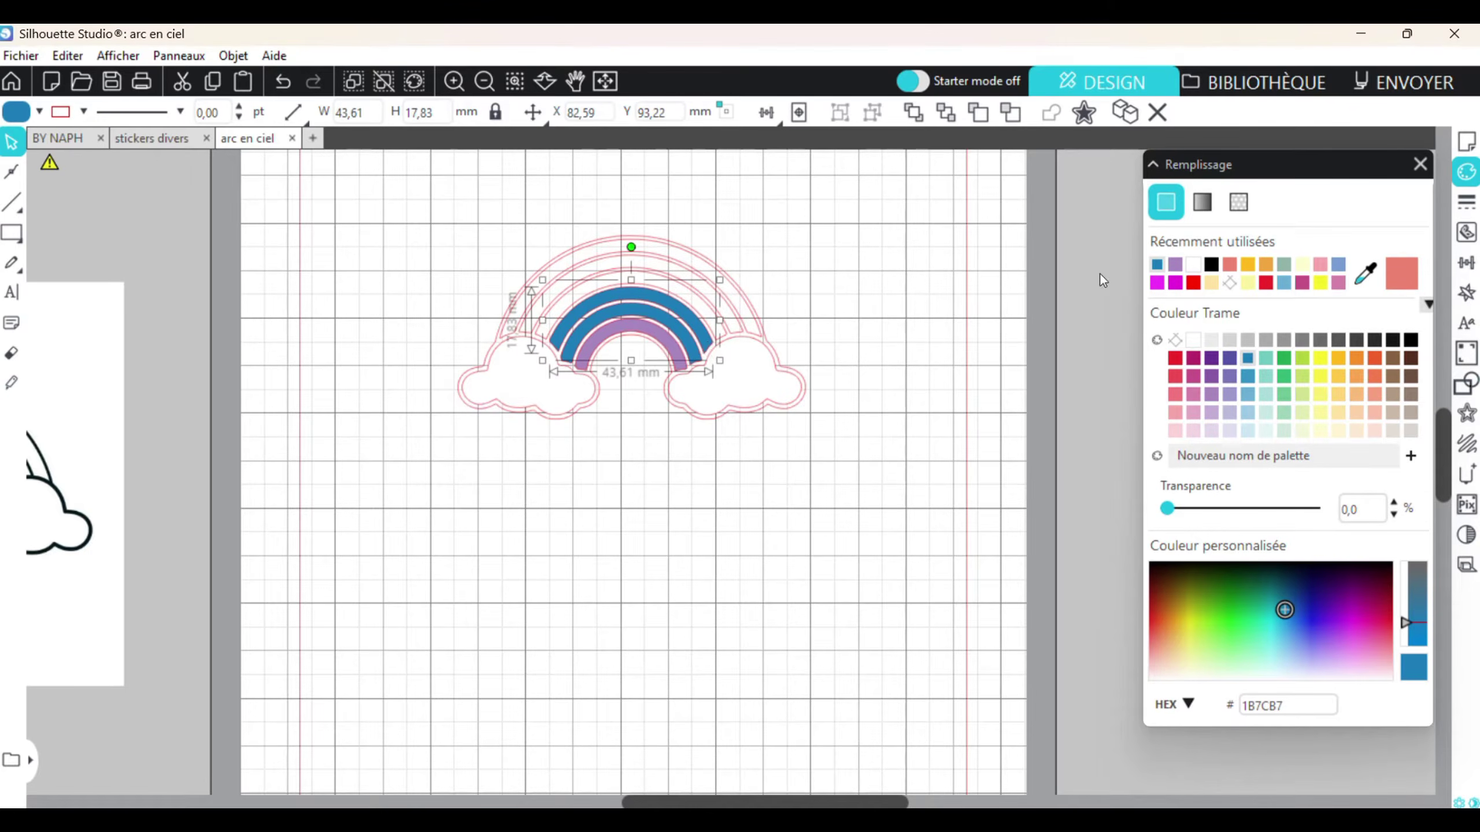
click(1284, 360)
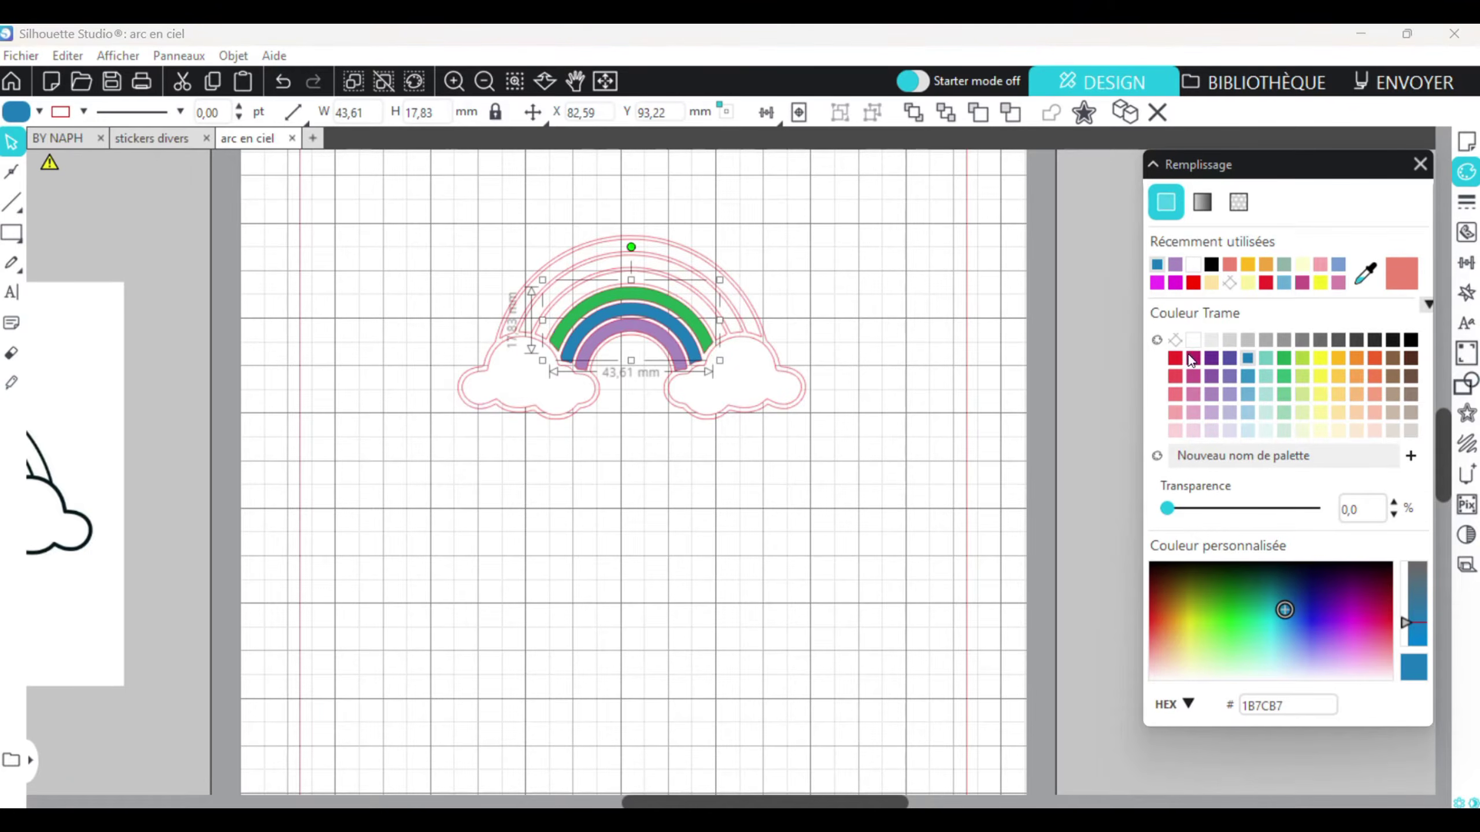
Fill the fourth rainbow band from the inside yellow (F7EF28) and the fifth band orange (F0A73B)
click(722, 338)
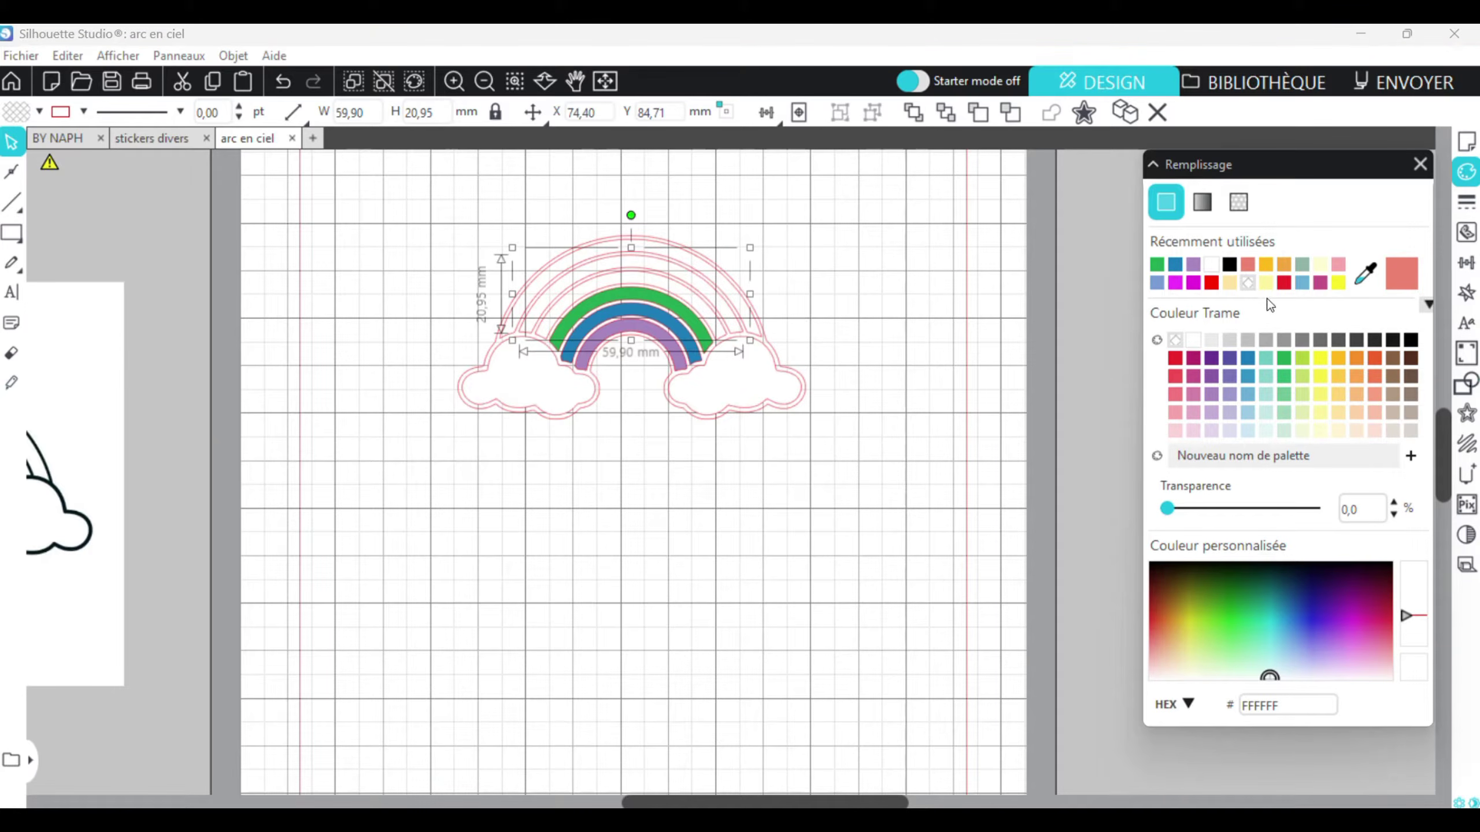
click(1338, 283)
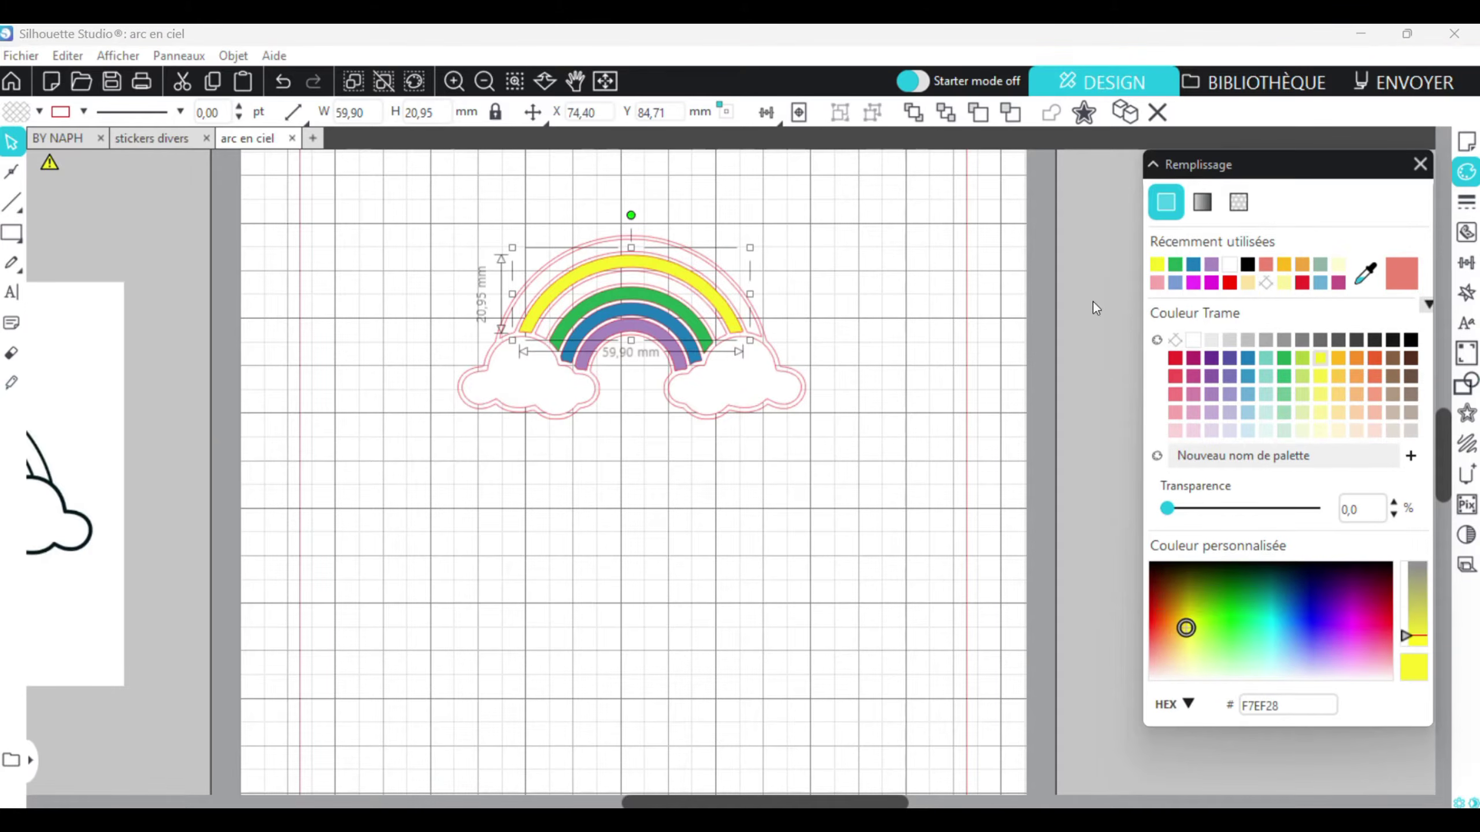
click(722, 343)
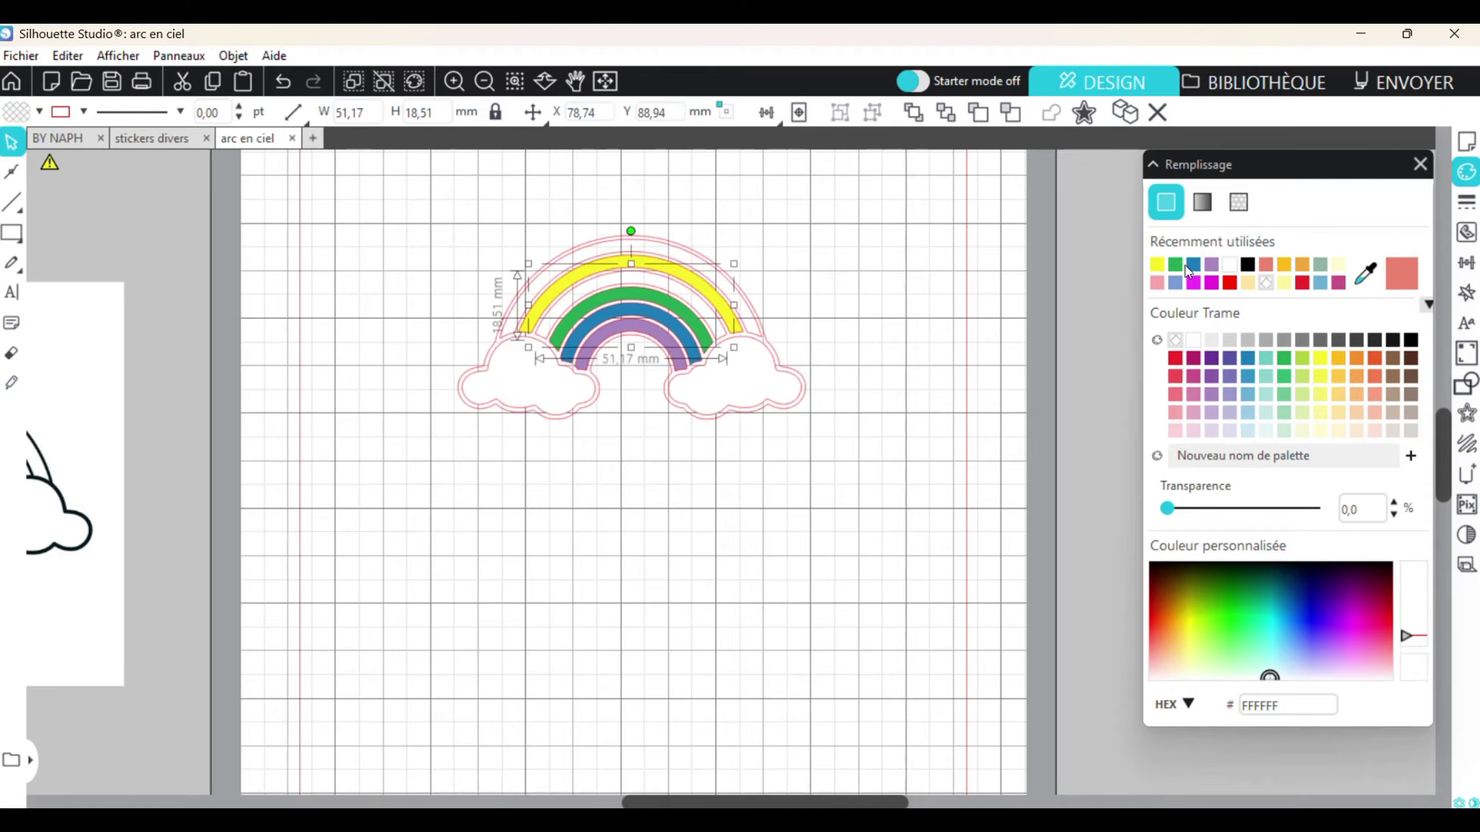
click(1158, 265)
click(740, 333)
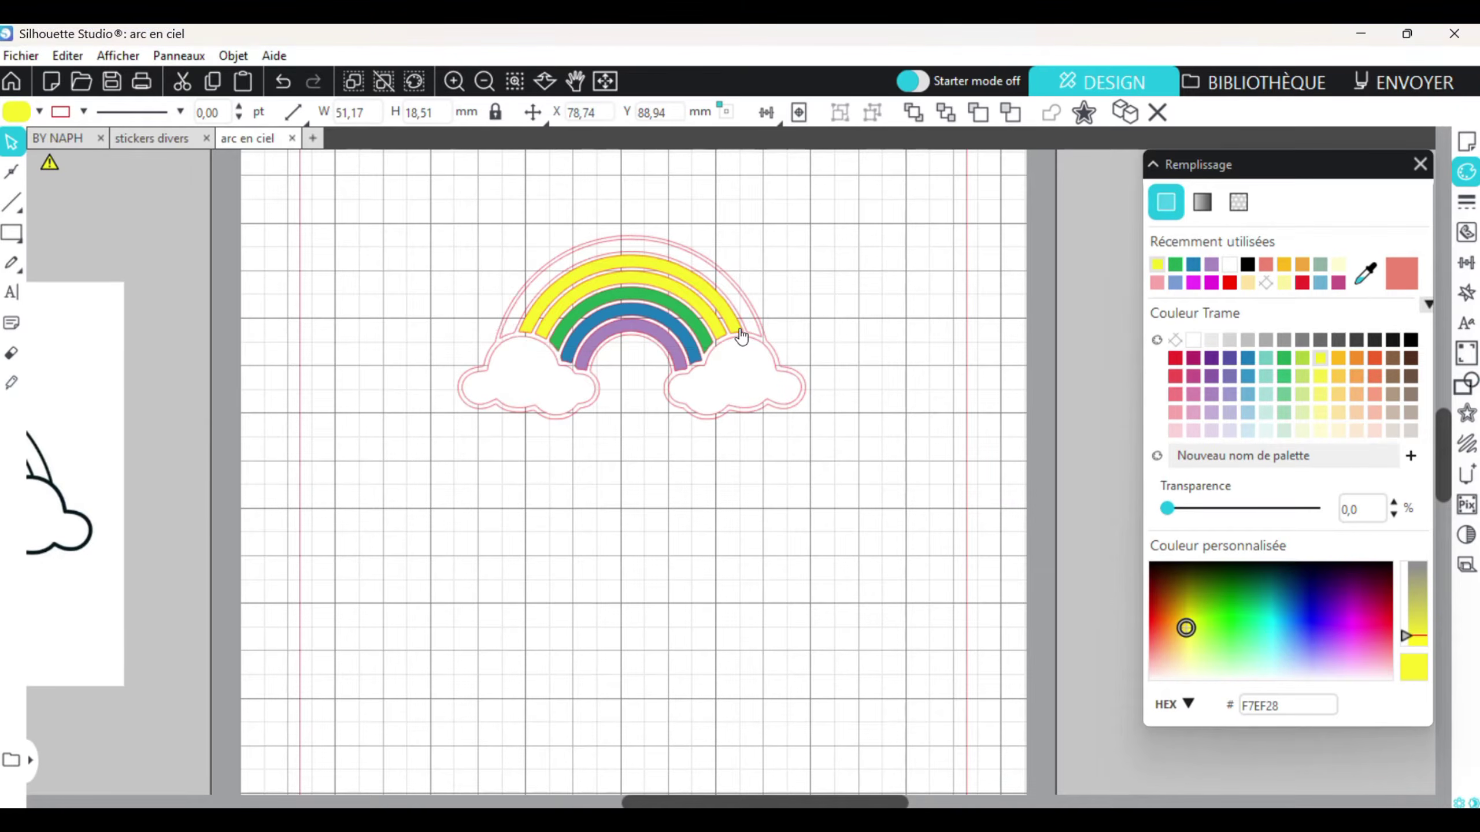
click(1302, 267)
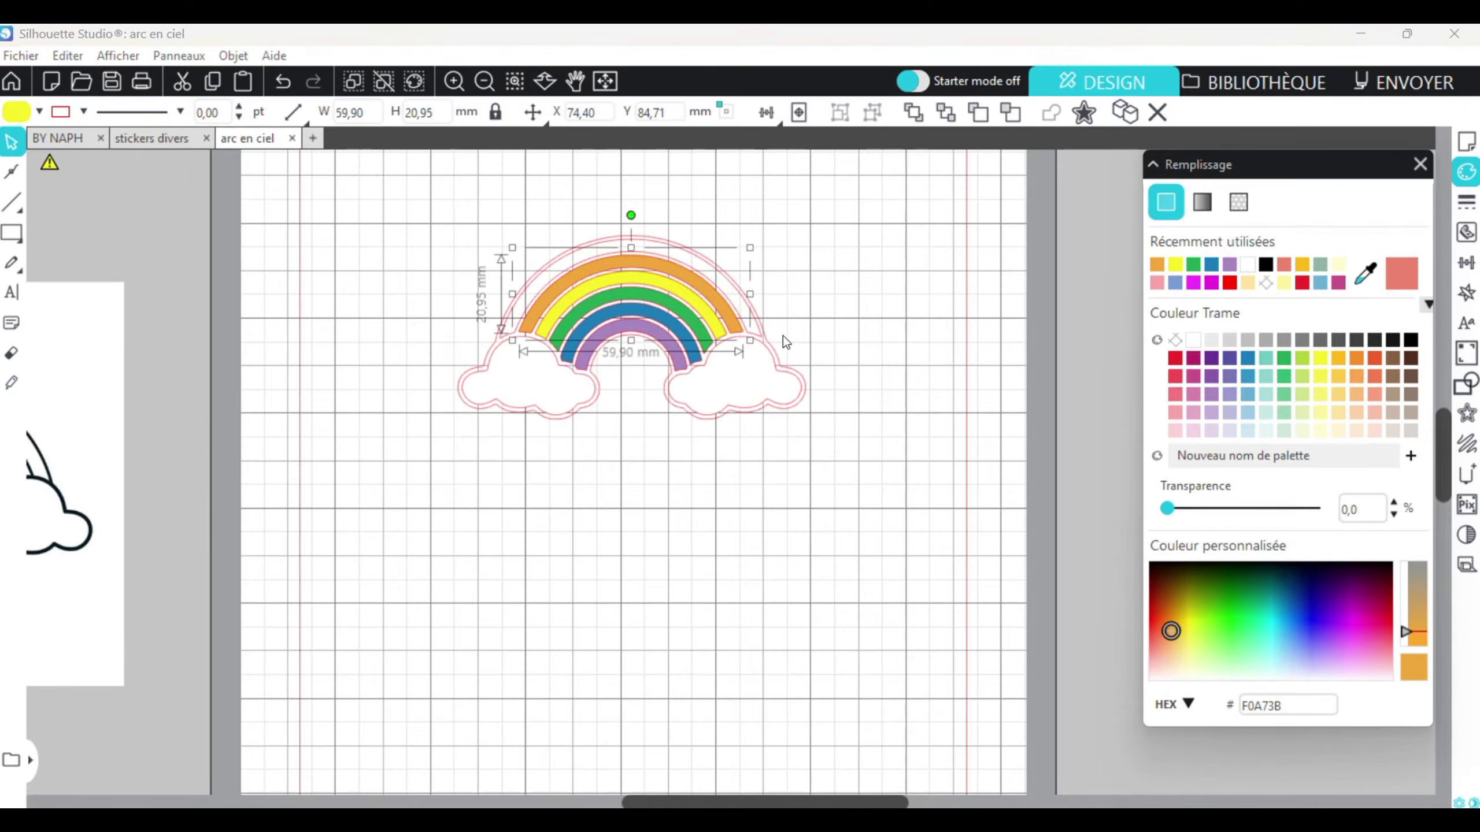
Fill the outermost rainbow band red and the surrounding outline shape dark grey (2B2B2B)
click(762, 345)
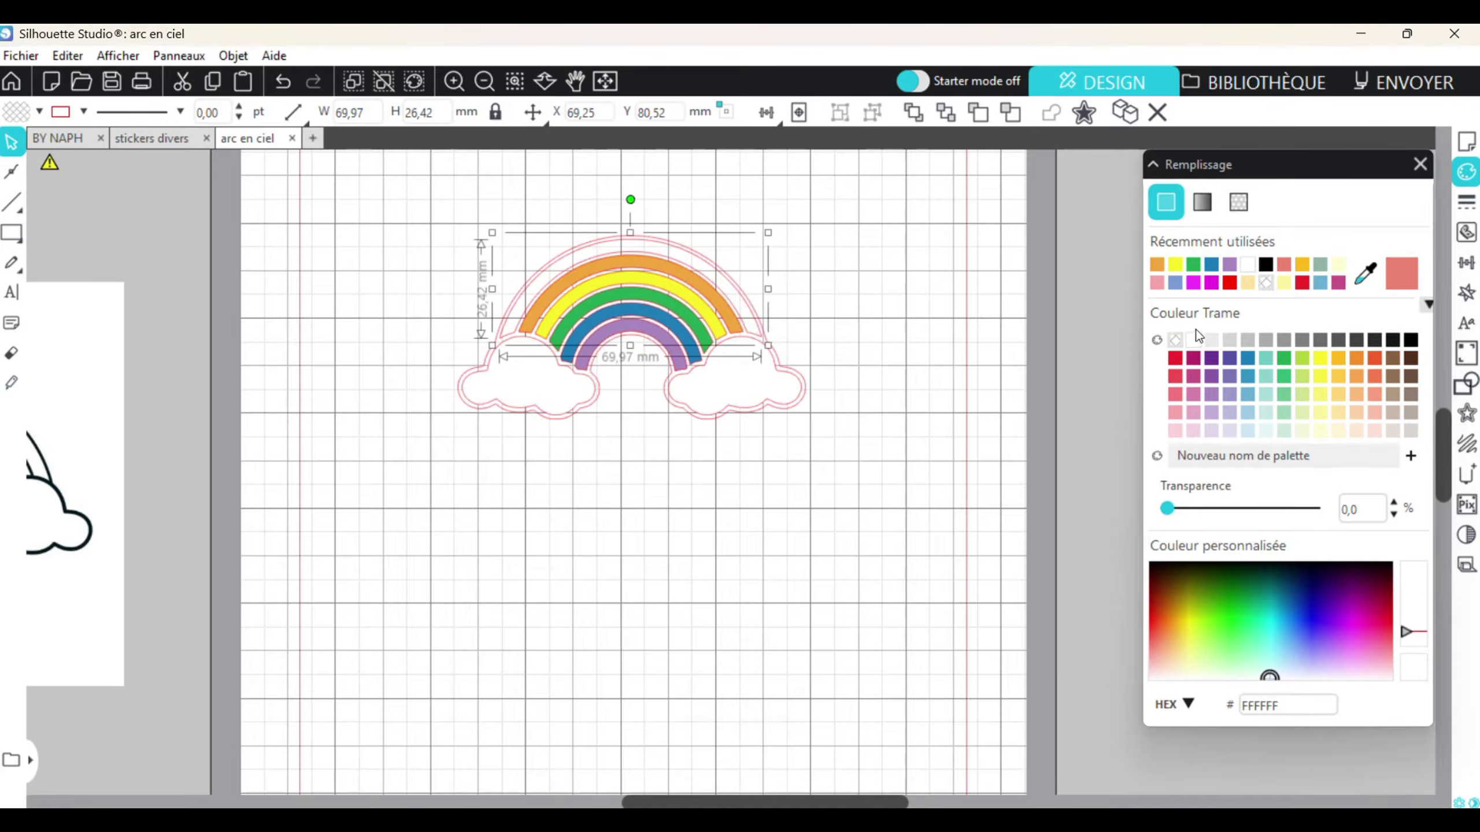
click(1175, 360)
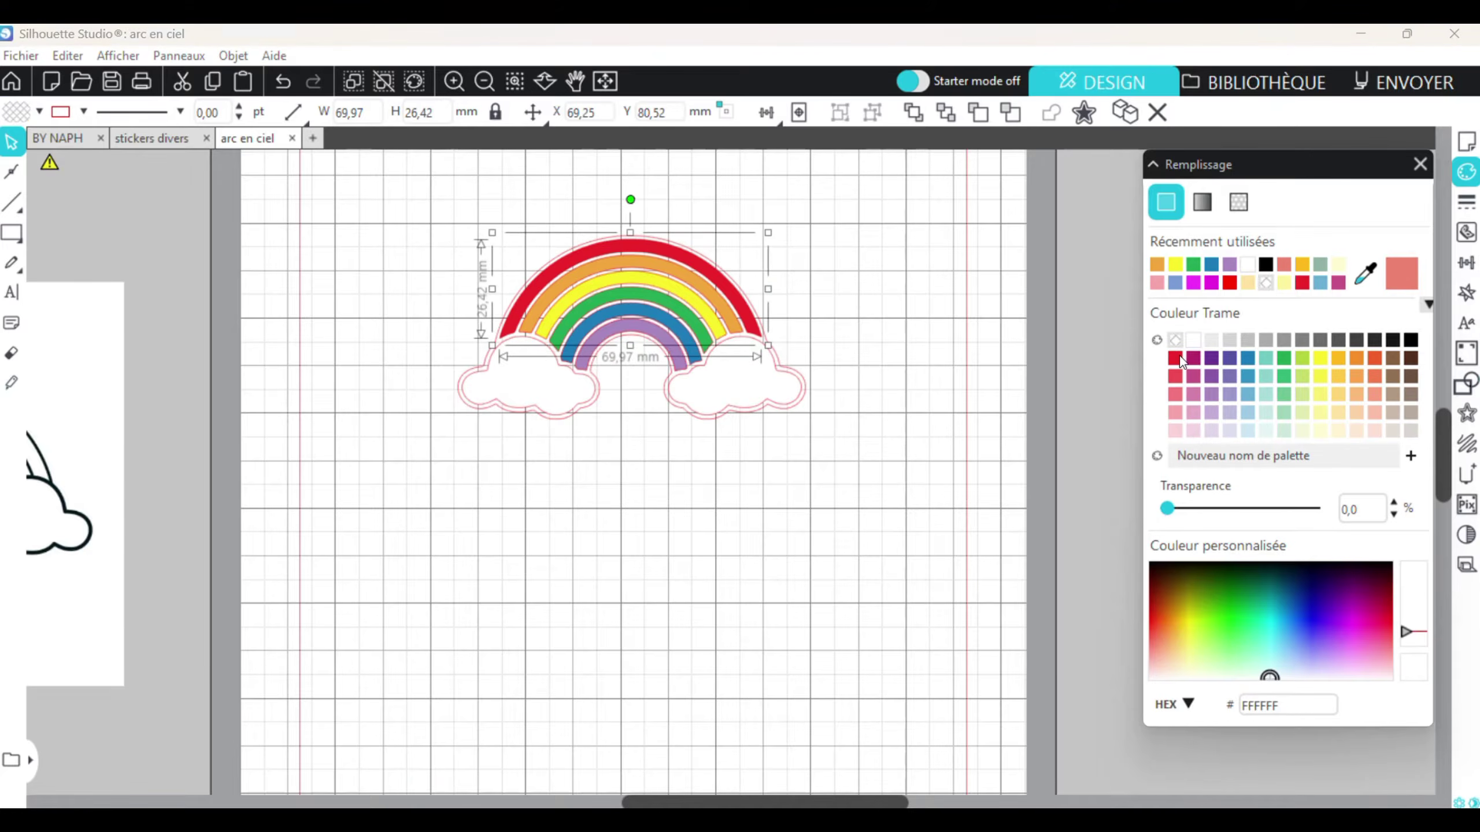
click(806, 385)
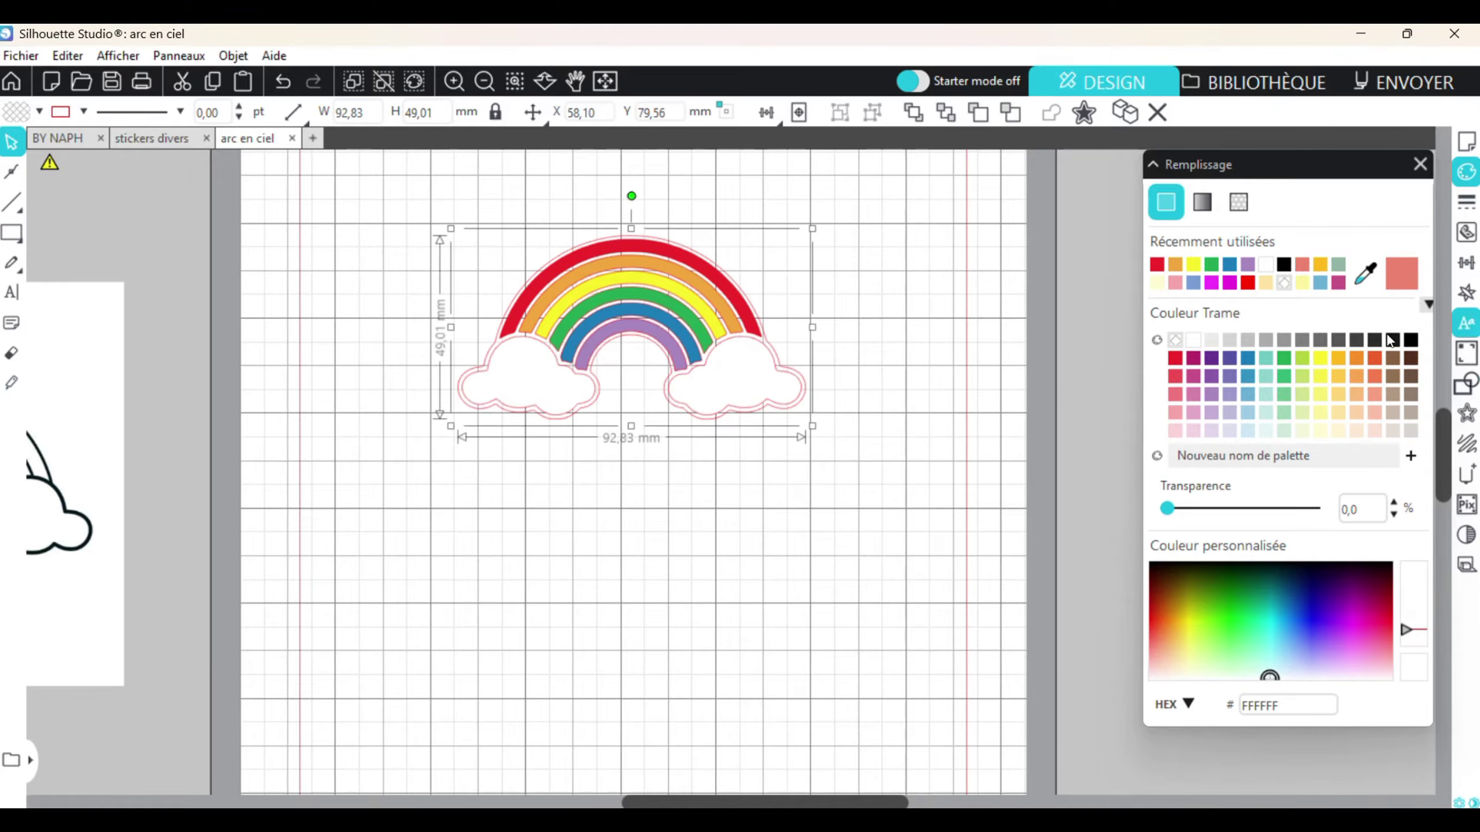
click(1376, 342)
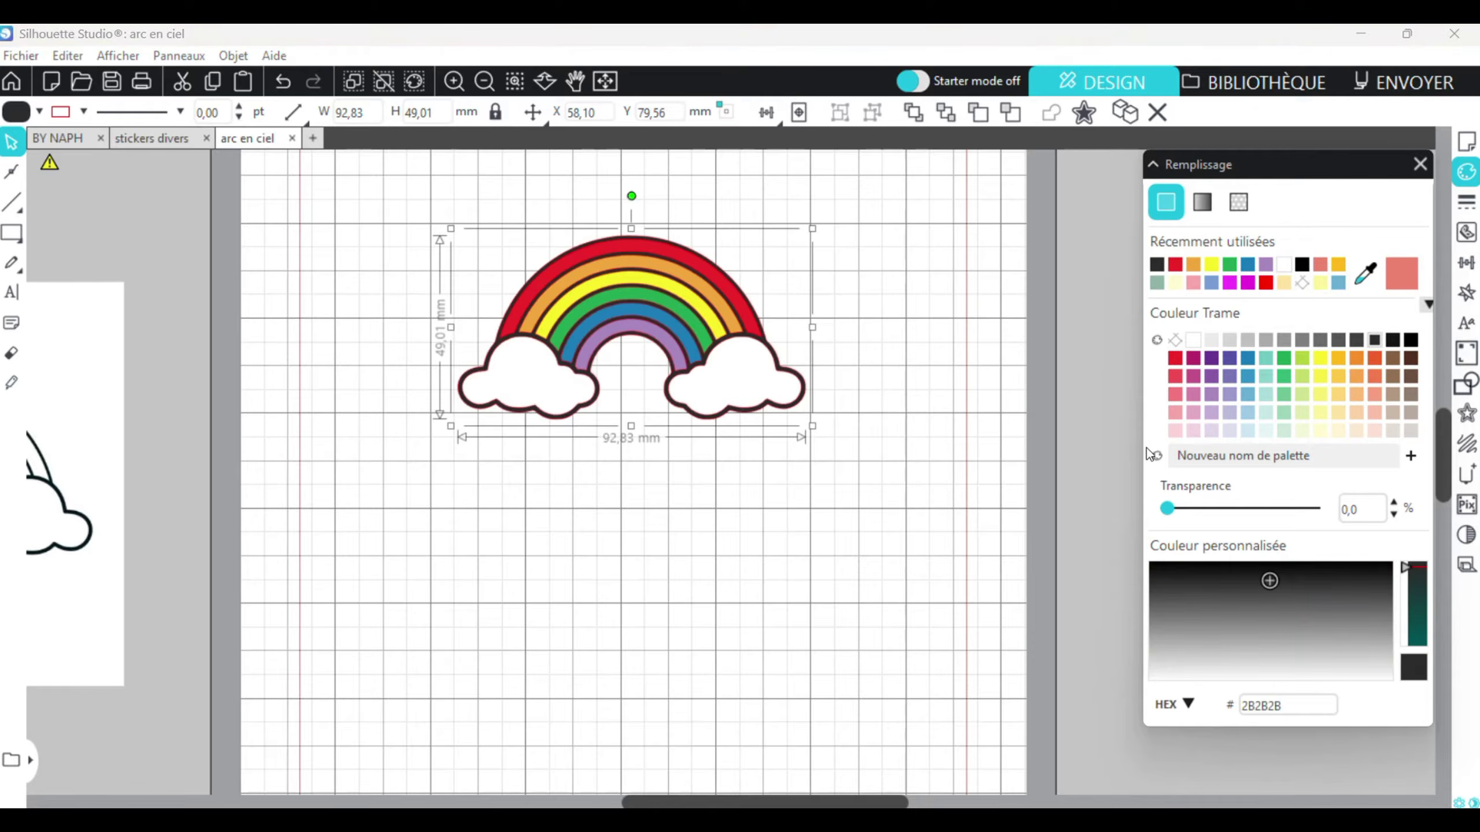
Check all the rainbow shapes in the cut preview and change their line colour to match the dark outline
drag(977, 441, 360, 204)
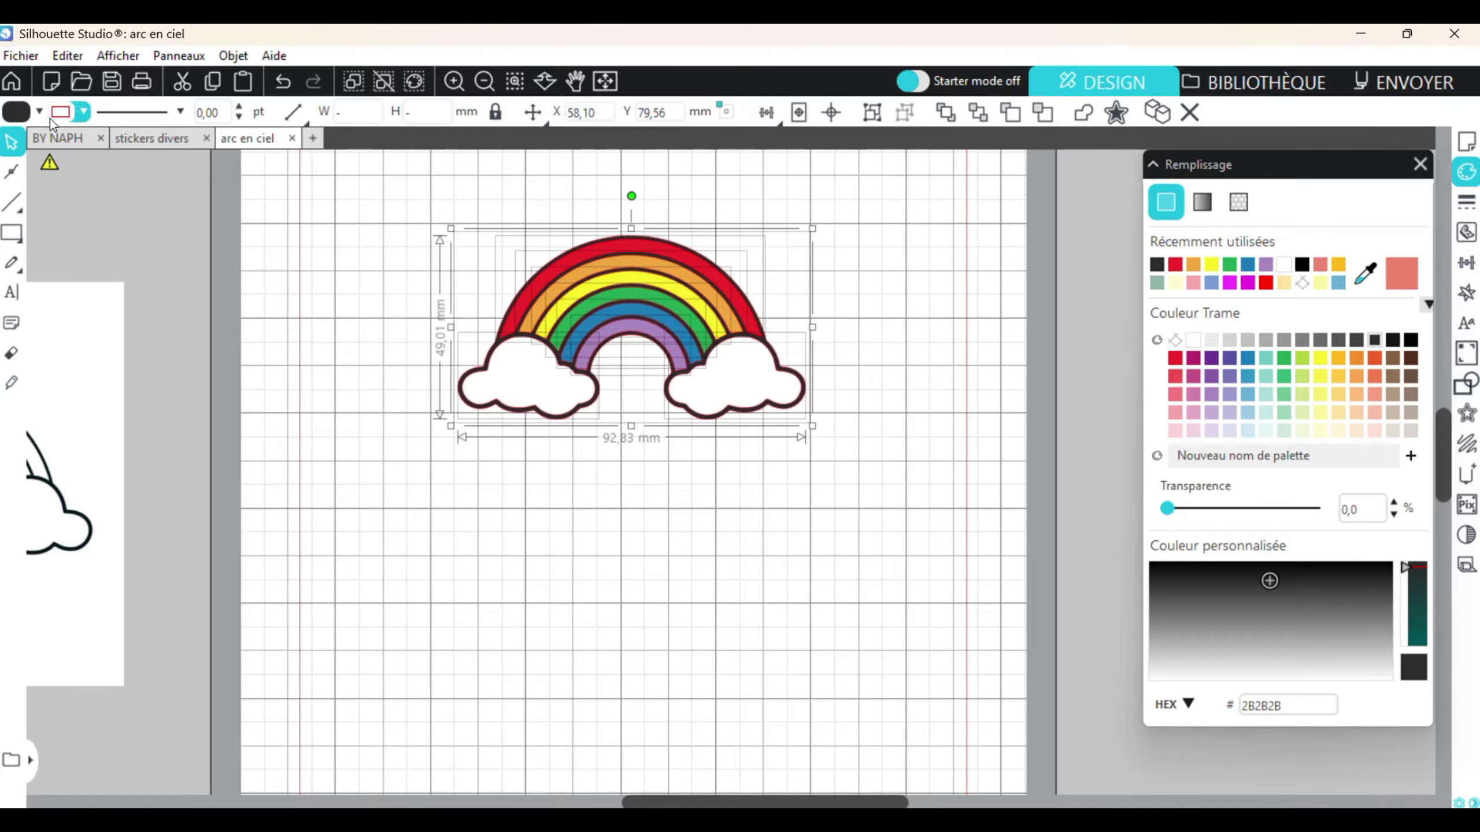
click(1406, 81)
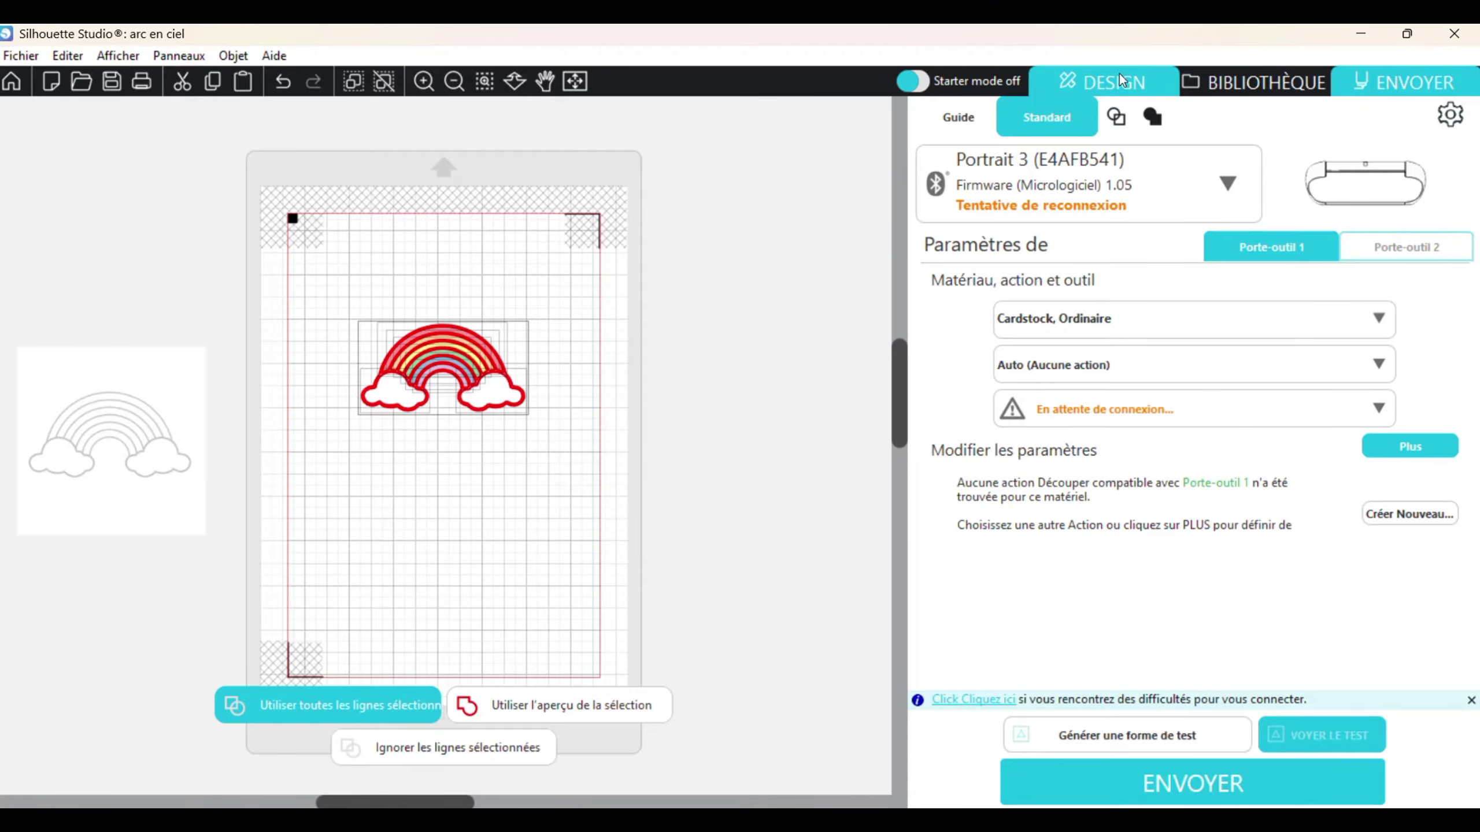
click(1102, 81)
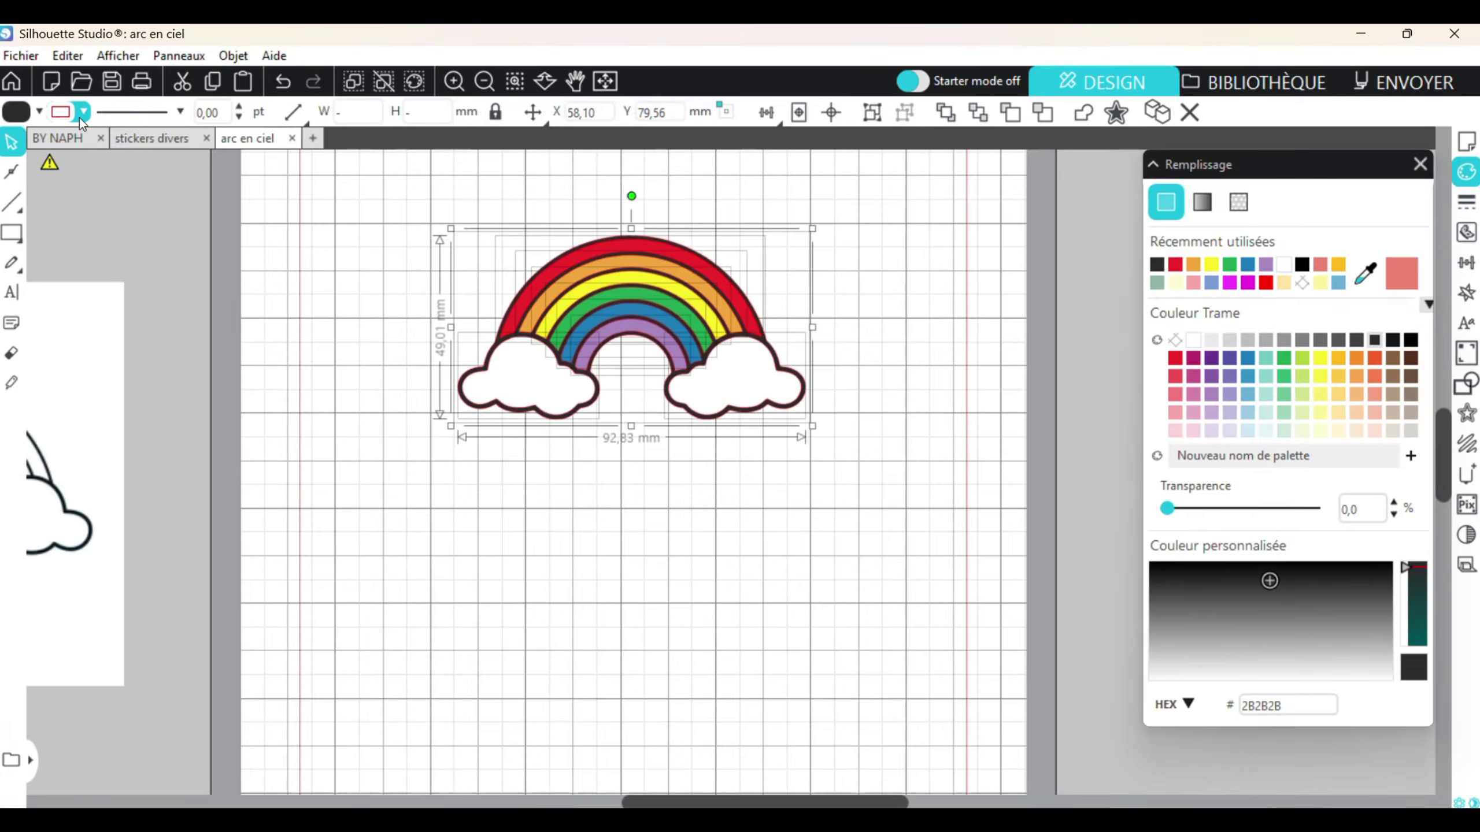
click(83, 112)
click(66, 138)
click(770, 531)
click(506, 424)
Scale the rainbow down to about 50.5 mm wide and place it in the page's upper-left area, below the black registration square
scroll(855, 510, up, 2)
scroll(856, 504, up, 2)
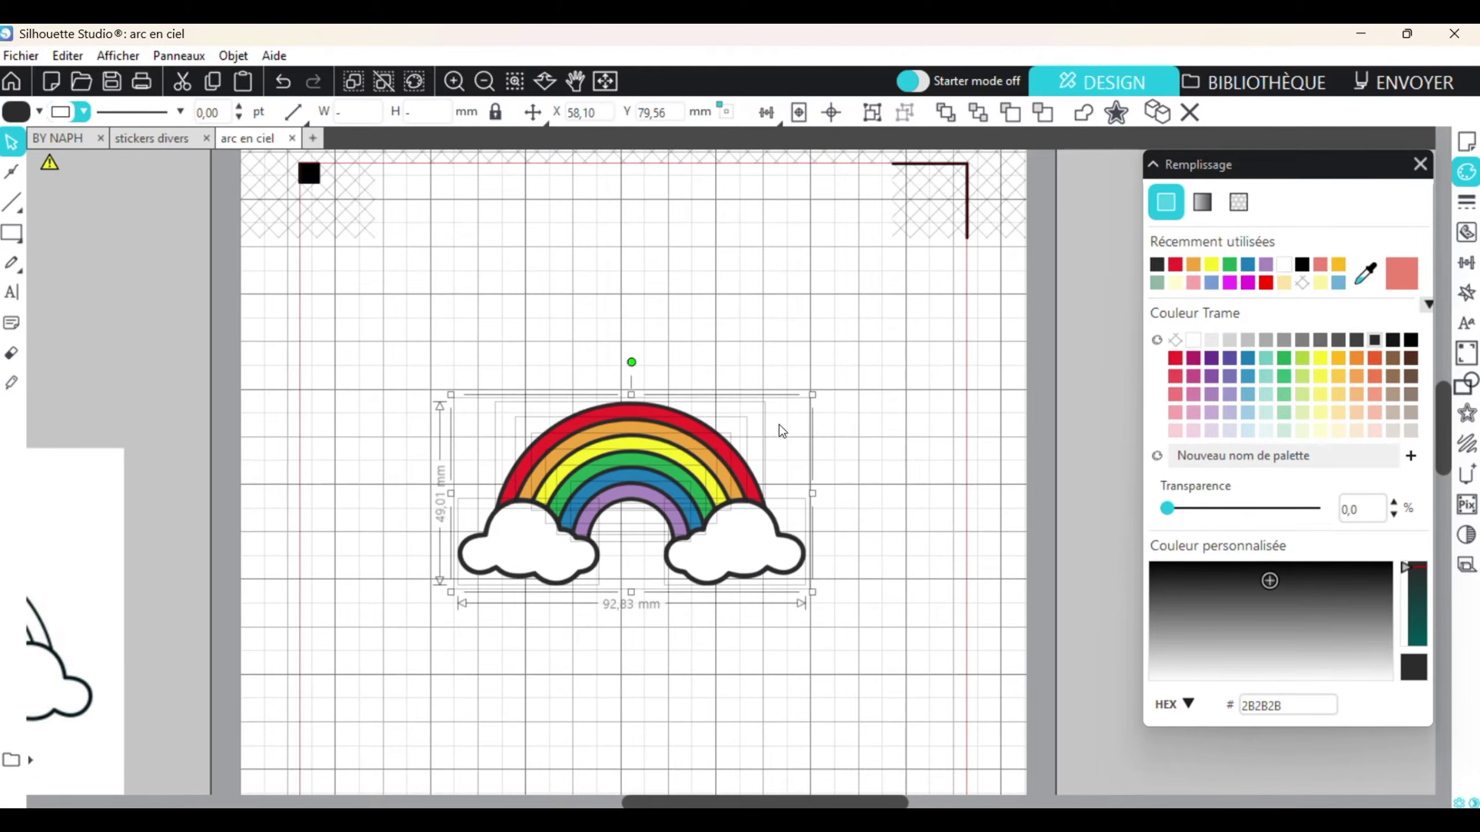
drag(812, 395, 639, 493)
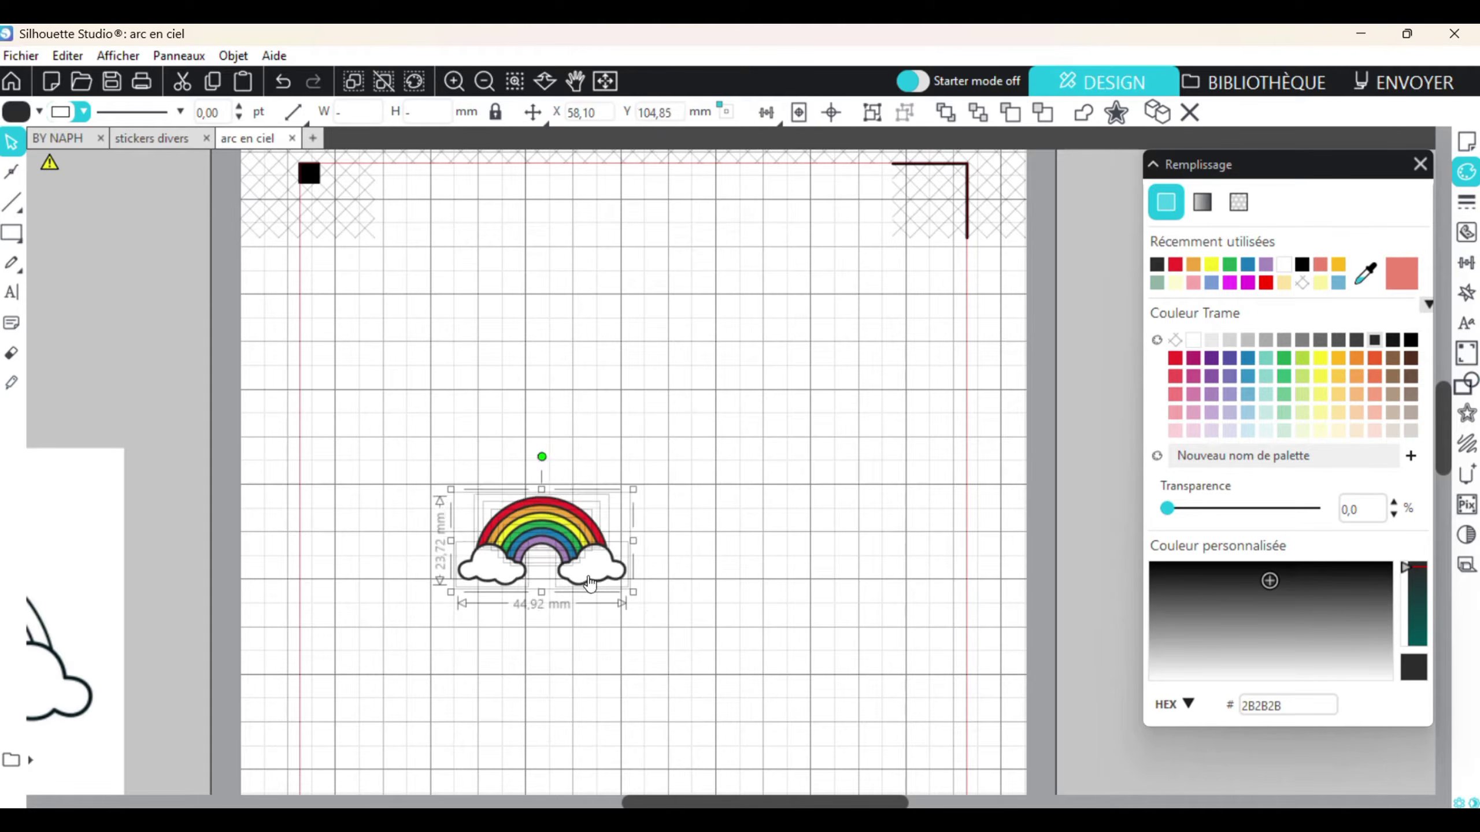
drag(588, 576, 471, 372)
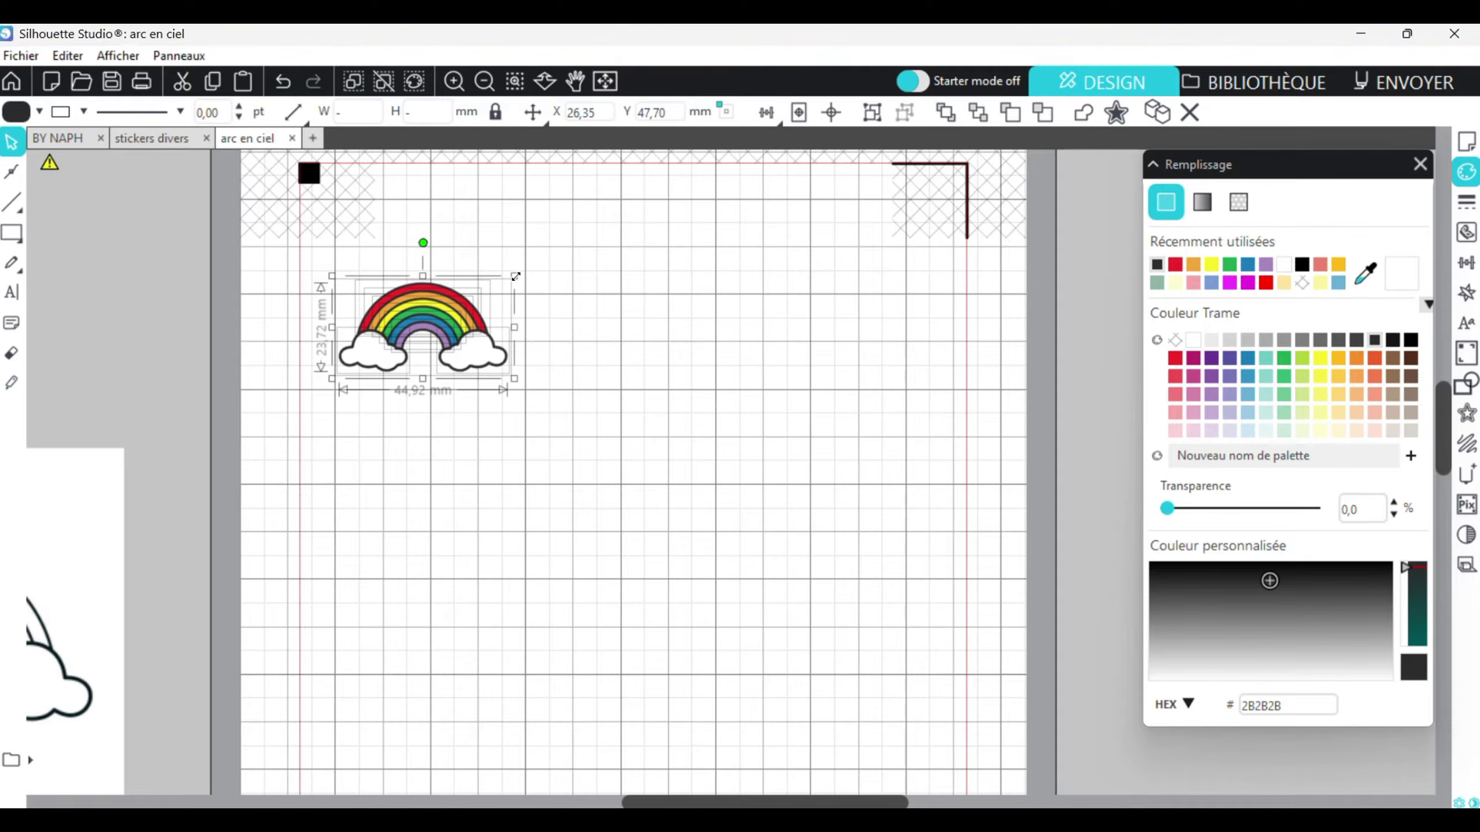
drag(514, 274, 533, 270)
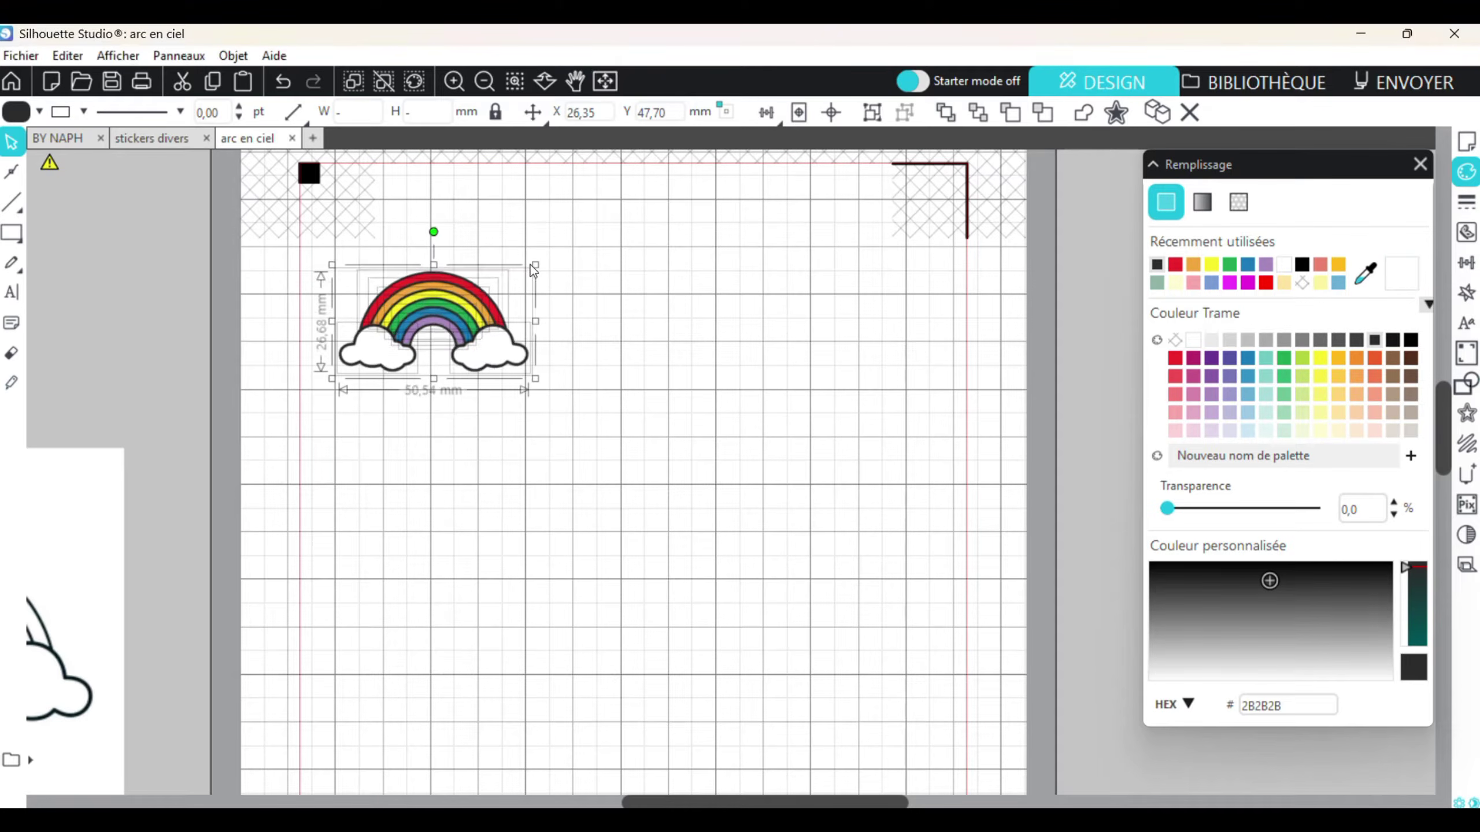
Enlarge the rainbow to about 56 mm wide and move it up to sit just below the black registration square
drag(536, 264, 557, 250)
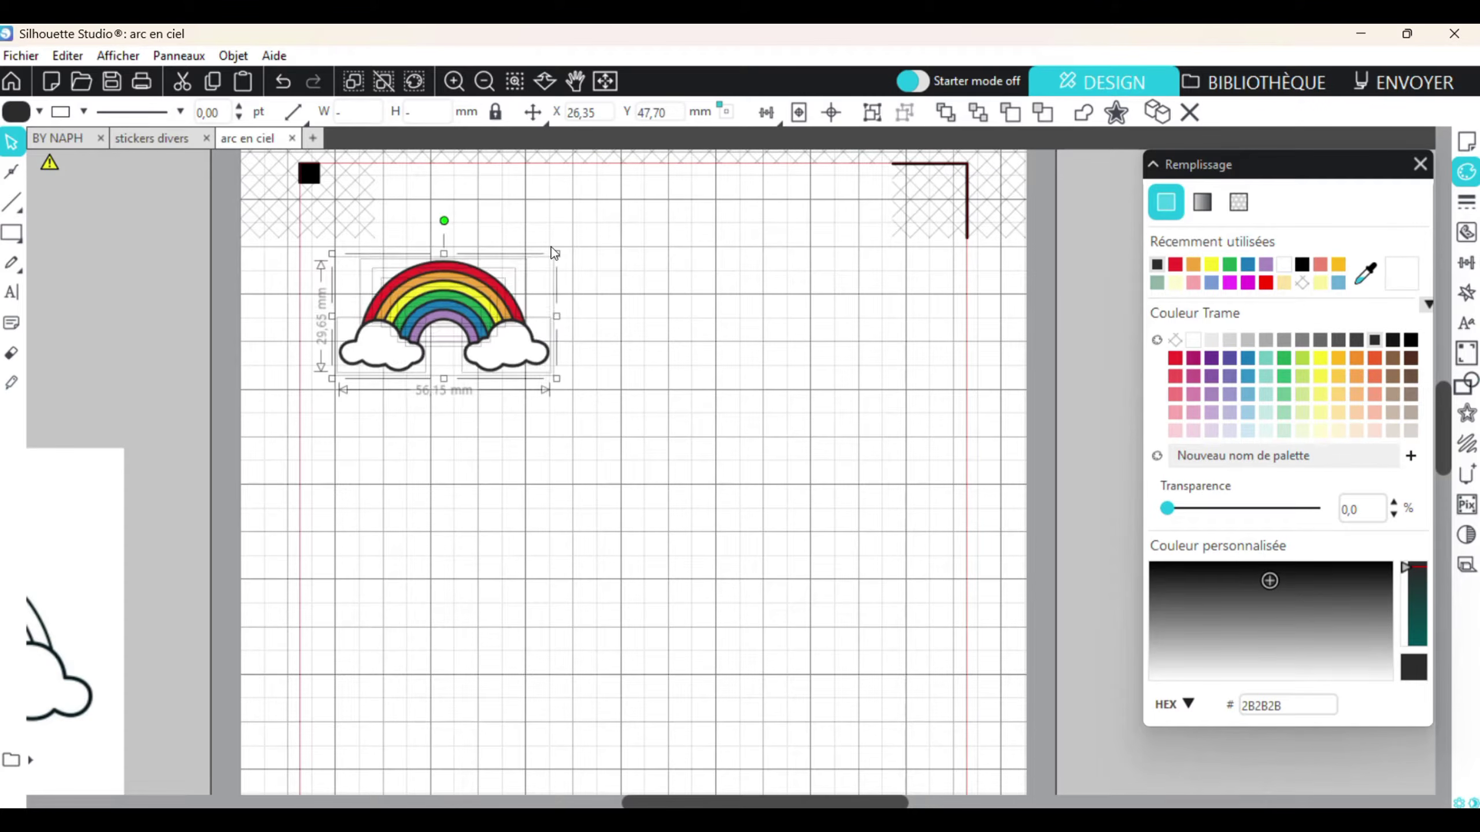
drag(461, 292, 438, 220)
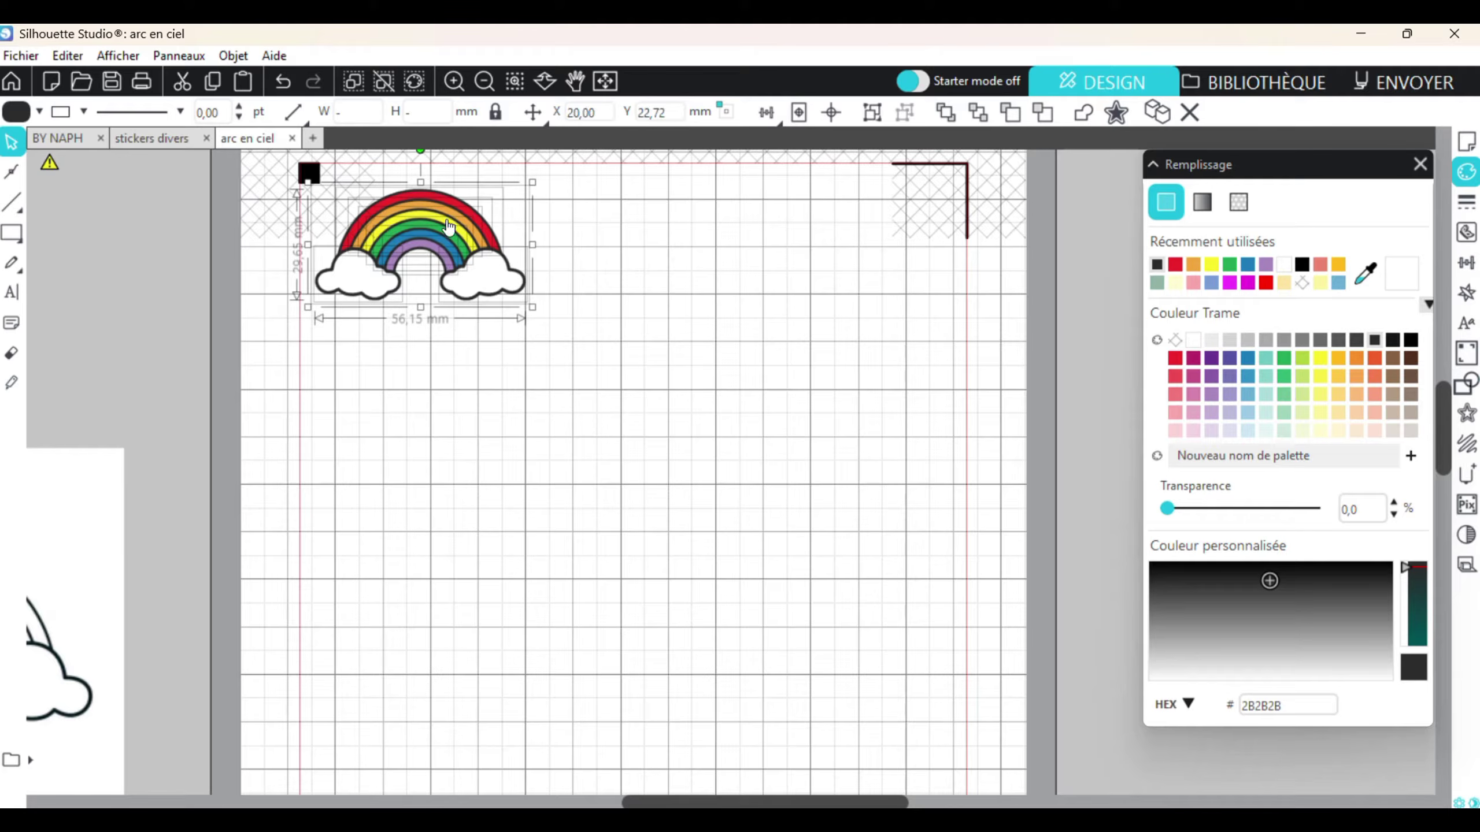
drag(608, 343, 285, 175)
click(708, 364)
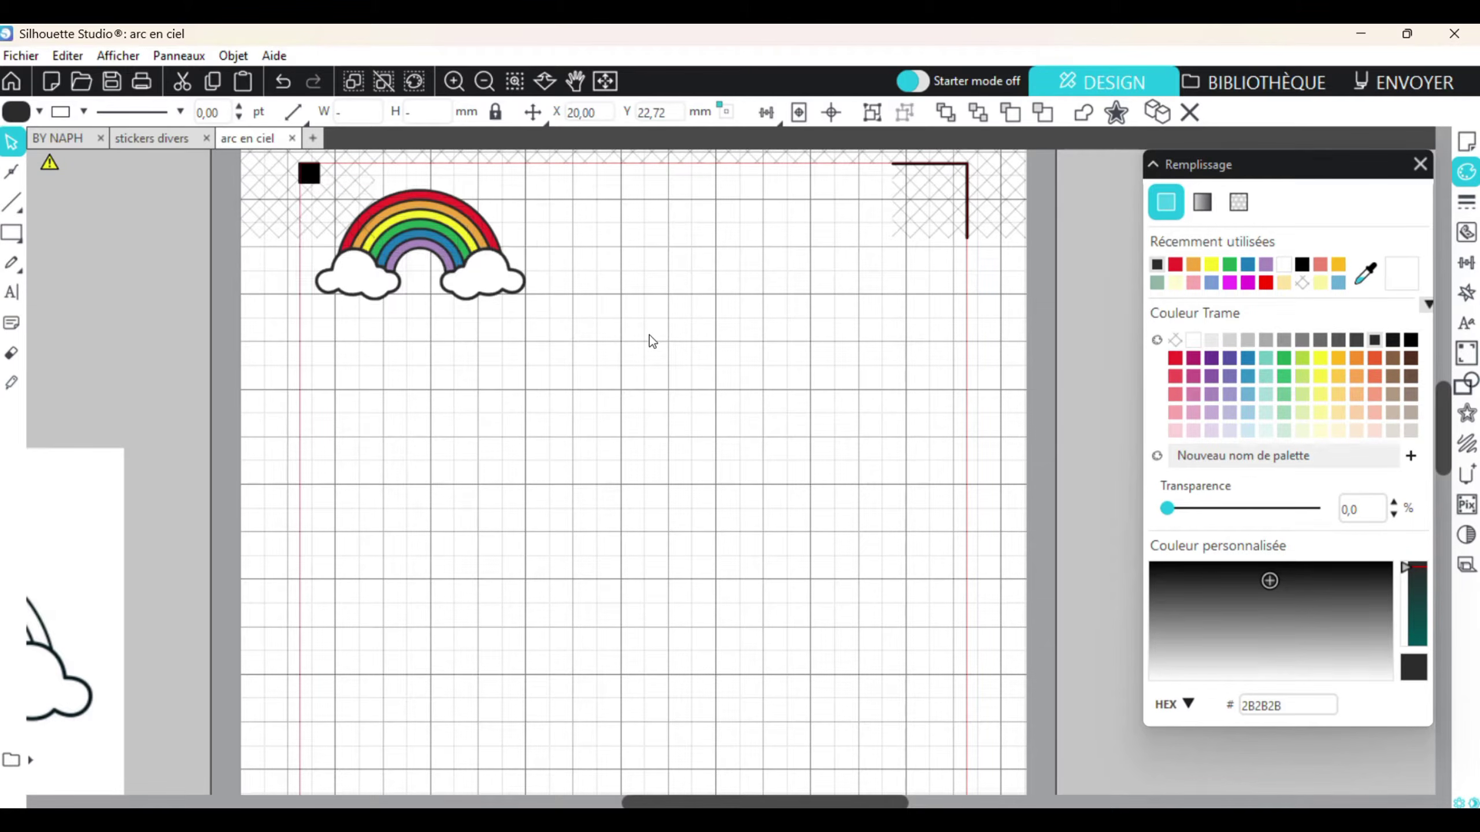
Add a rounded outer contour at a distance of 2.20 mm around the rainbow's dark outline shape
click(528, 291)
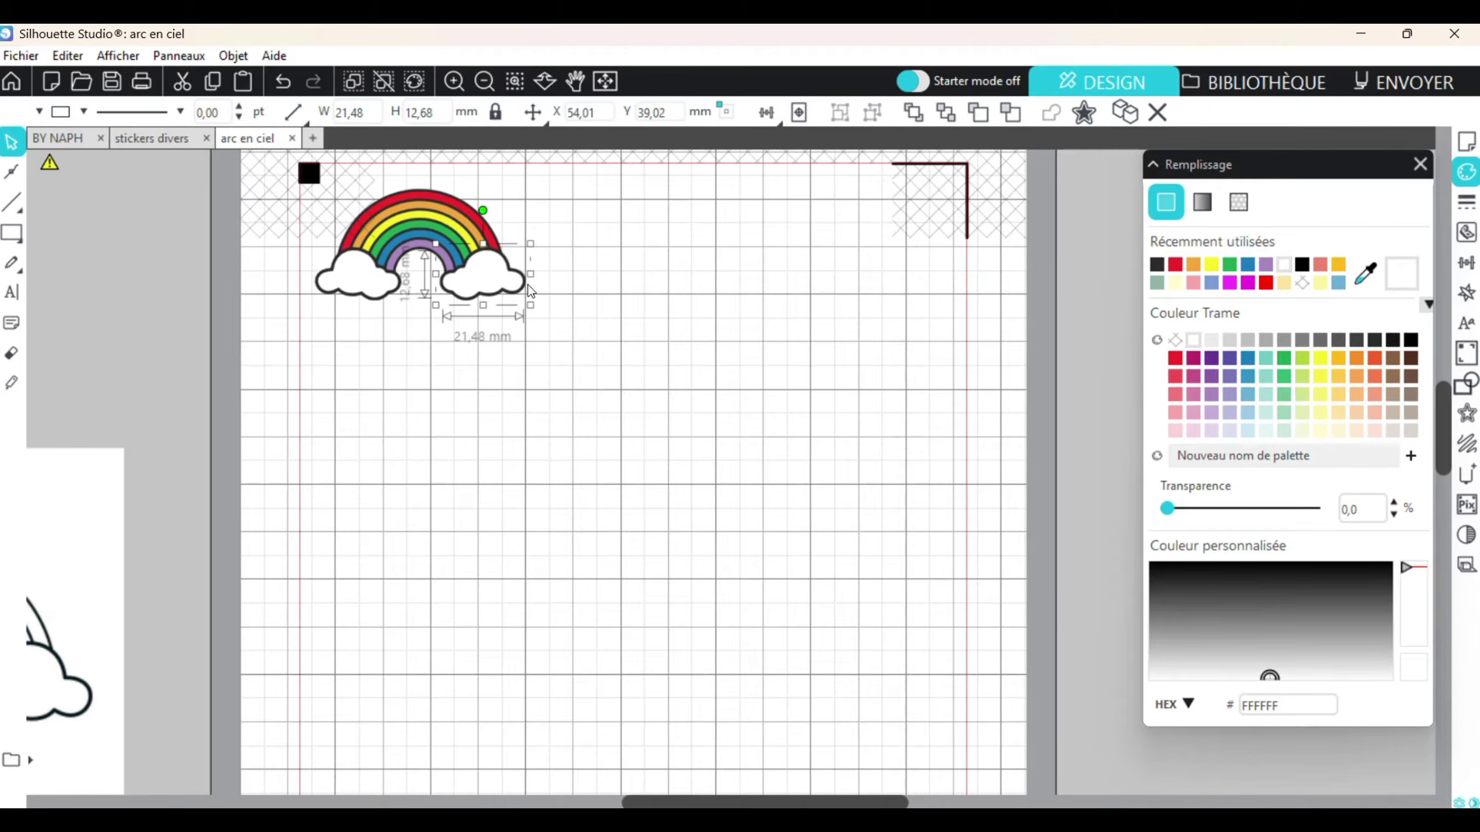
click(523, 280)
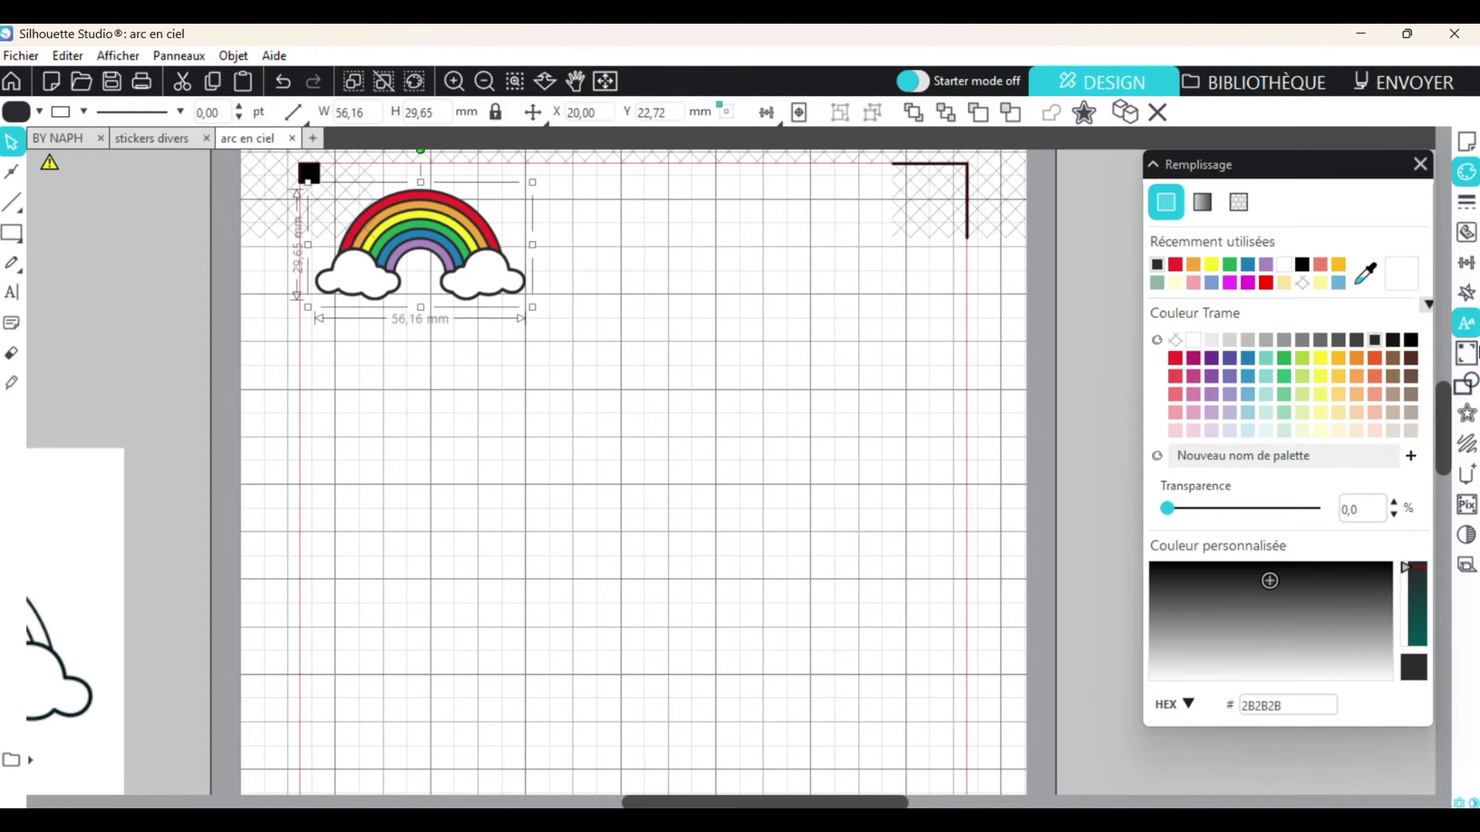
click(1468, 416)
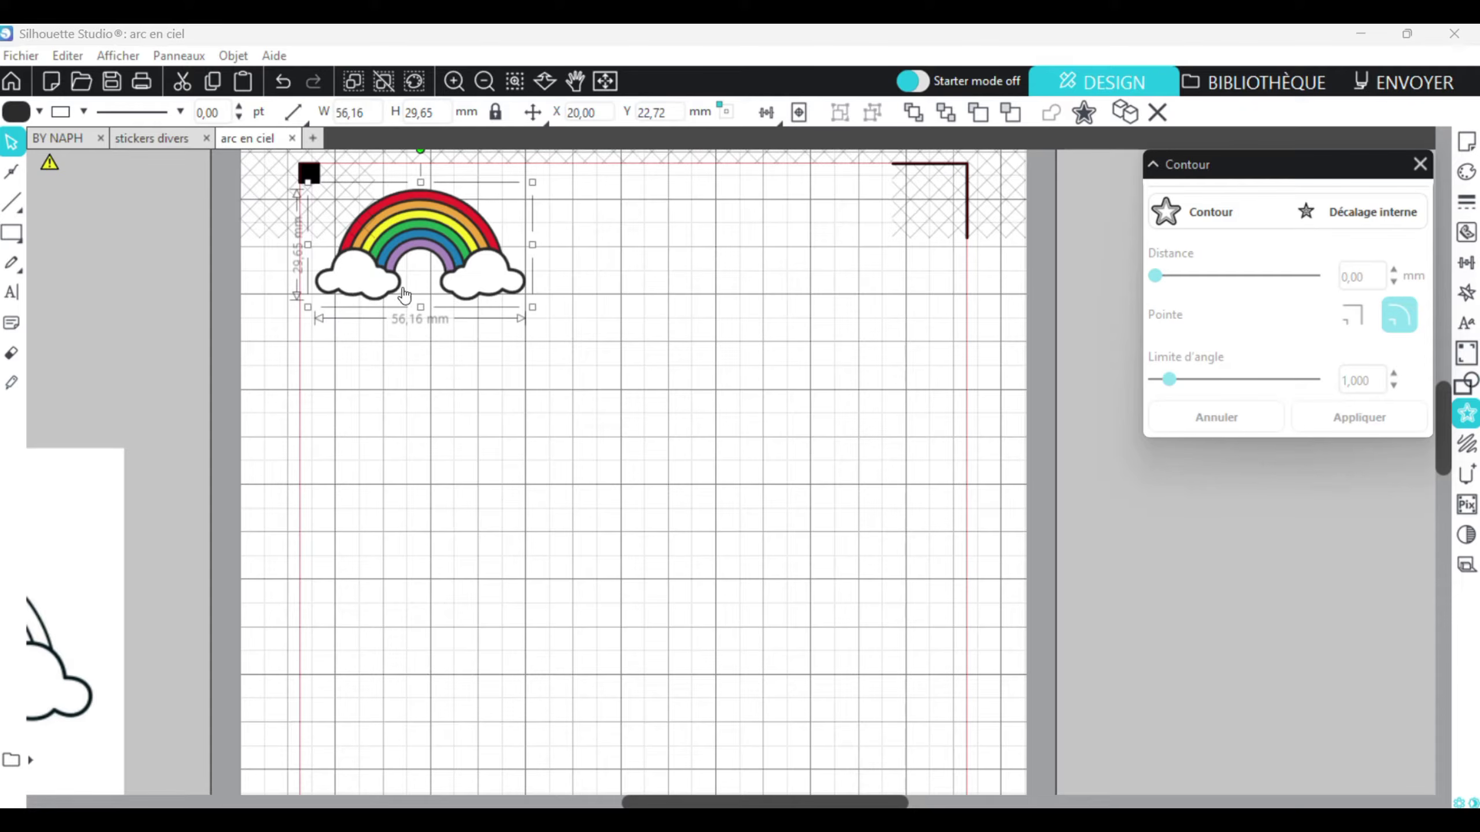
click(1212, 208)
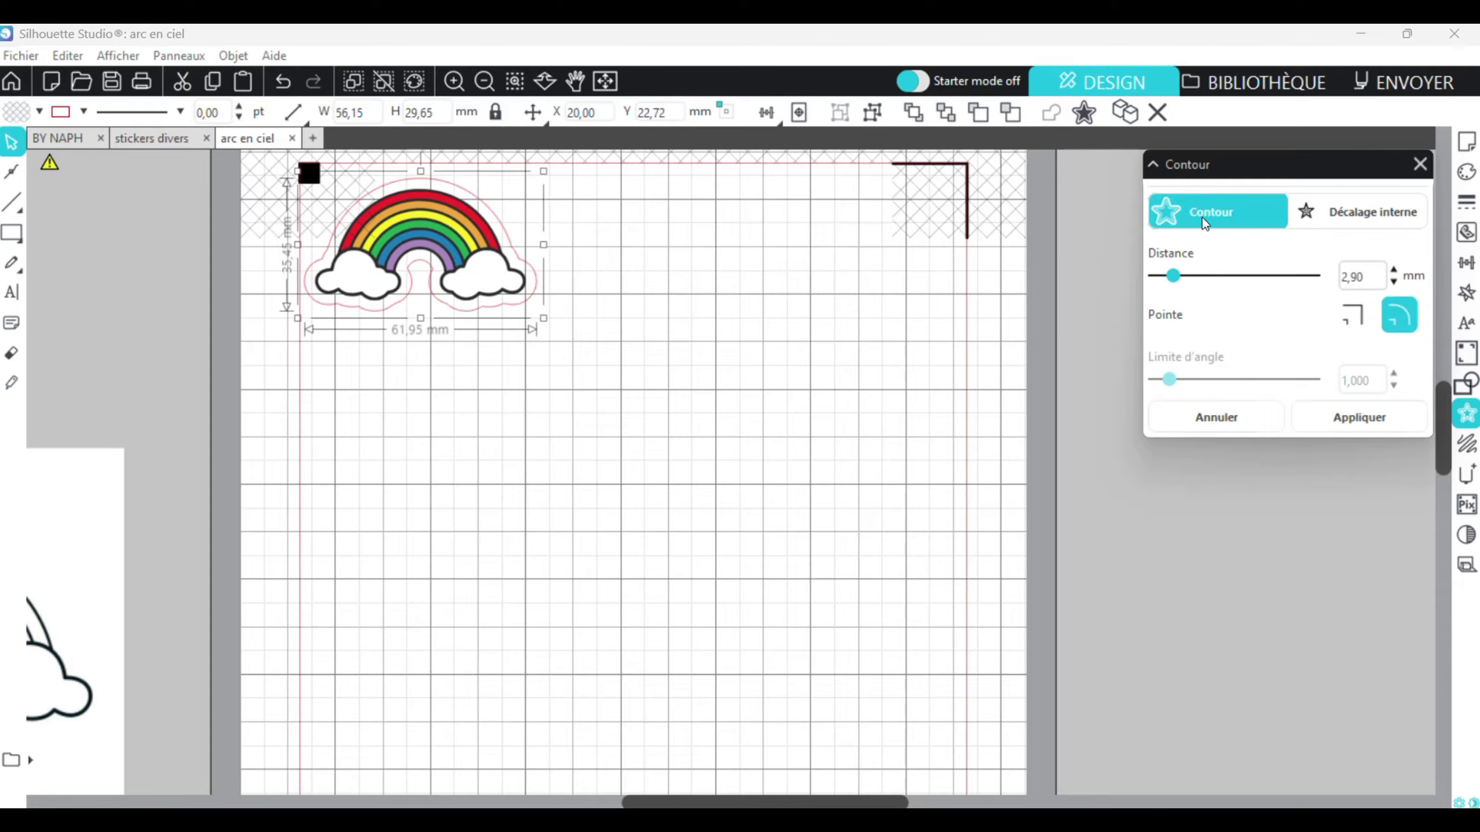
mouse_move(1172, 274)
mouse_down()
mouse_move(1224, 264)
mouse_move(1170, 268)
mouse_up()
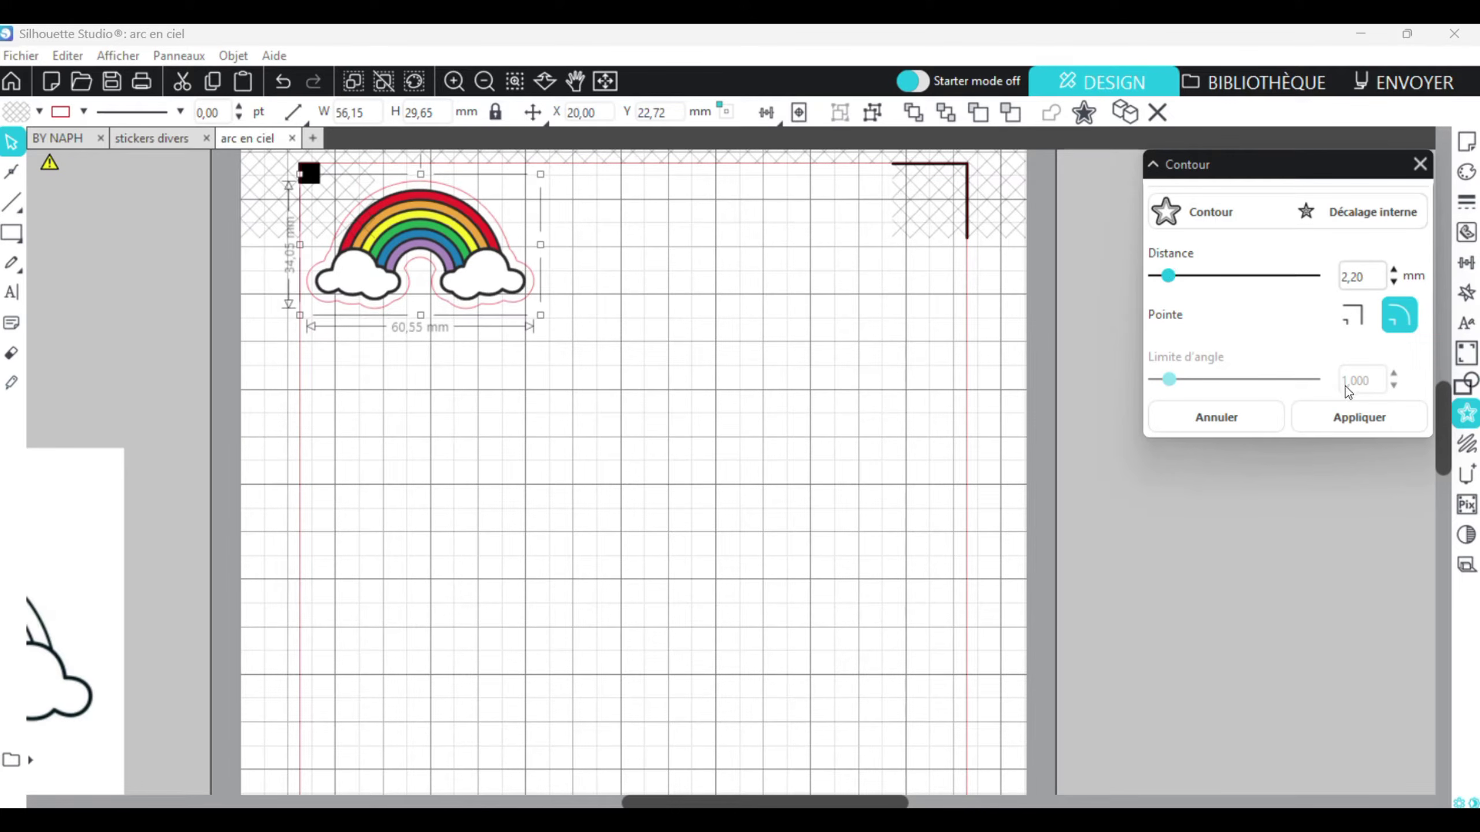
click(1355, 419)
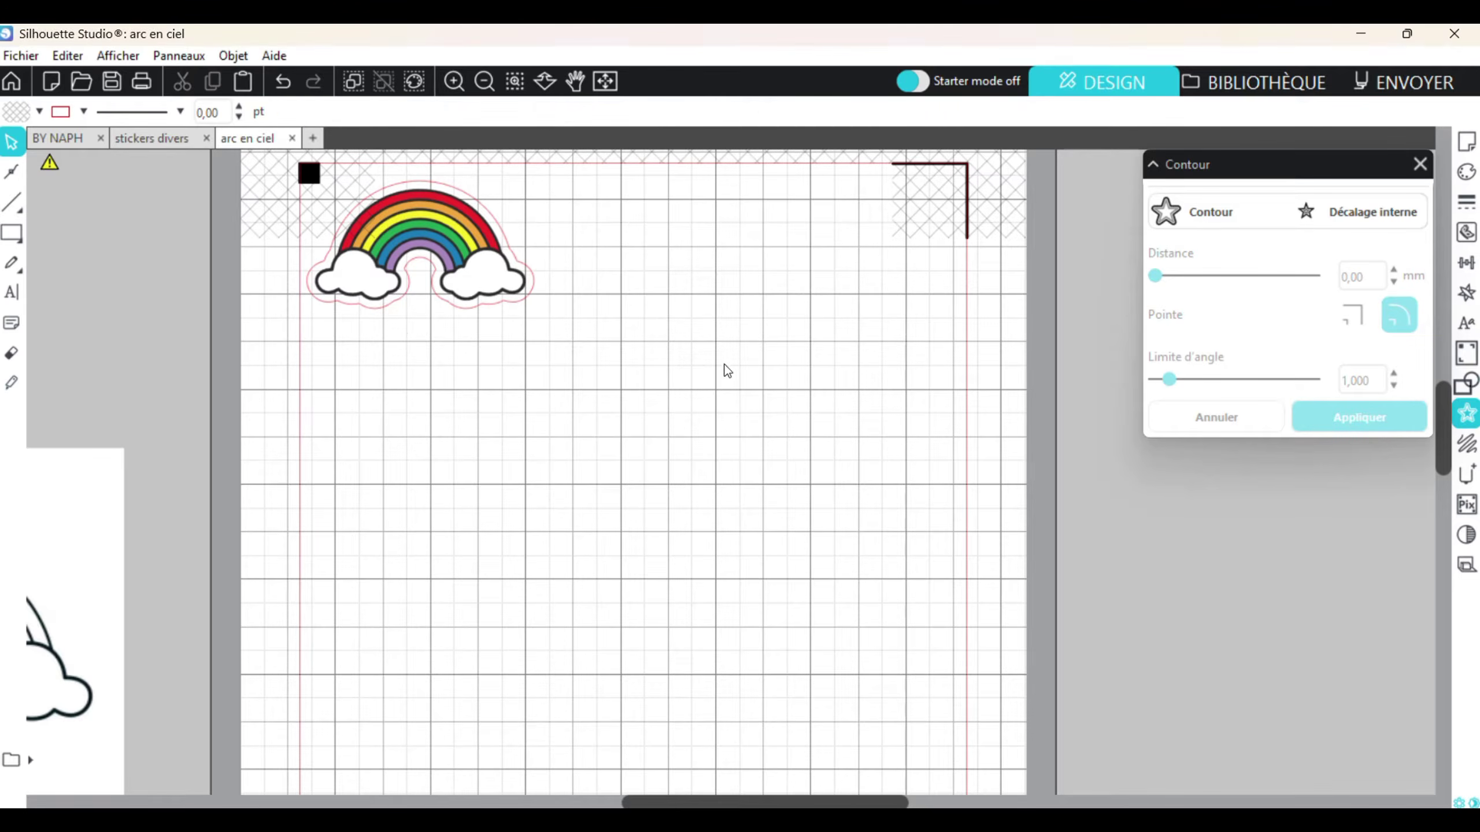
Duplicate the whole rainbow with its cut contour and place the copy beside the original in the same row
drag(720, 364, 284, 184)
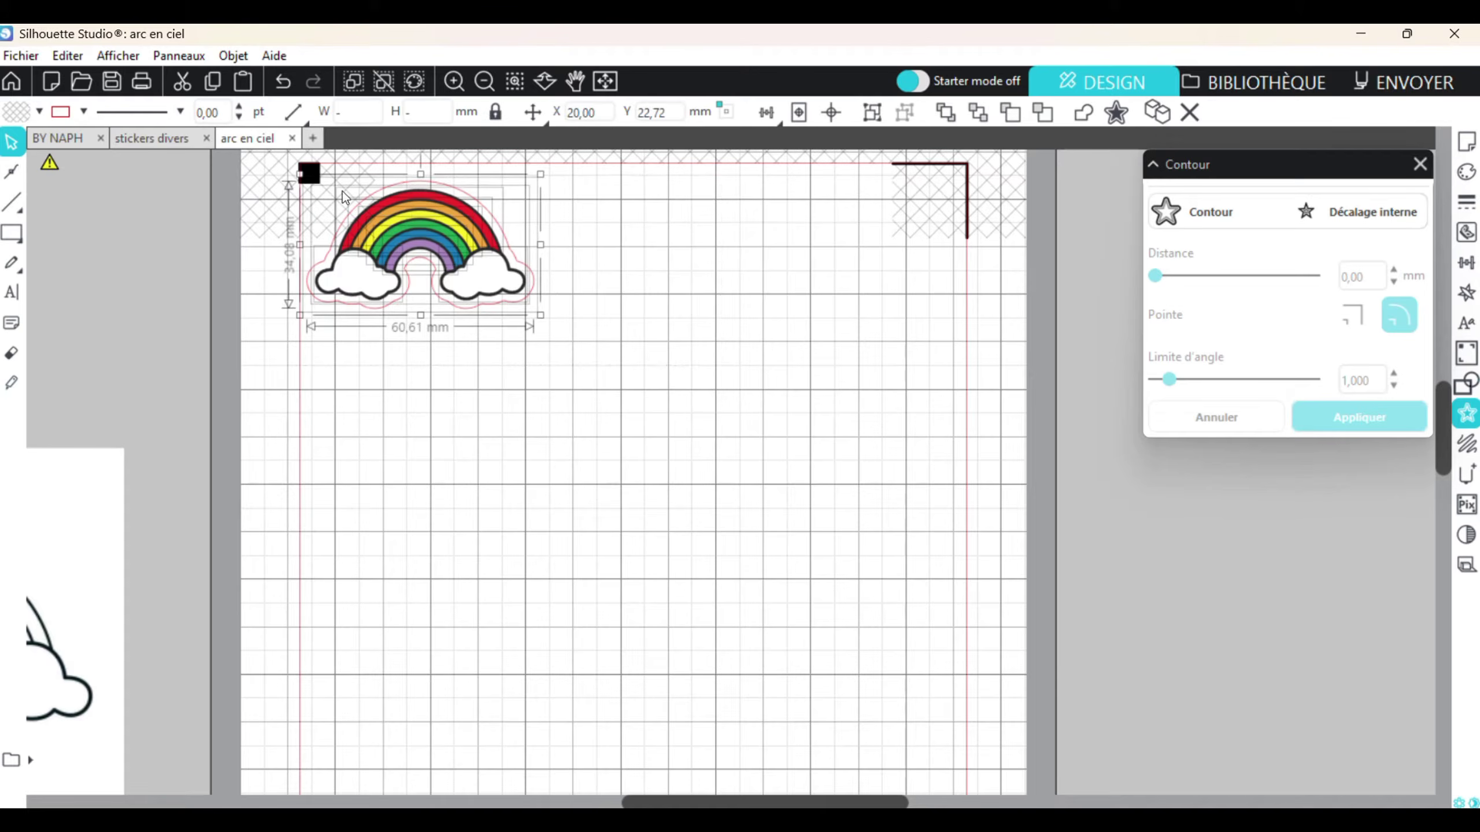
key(i)
key(ctrl+v)
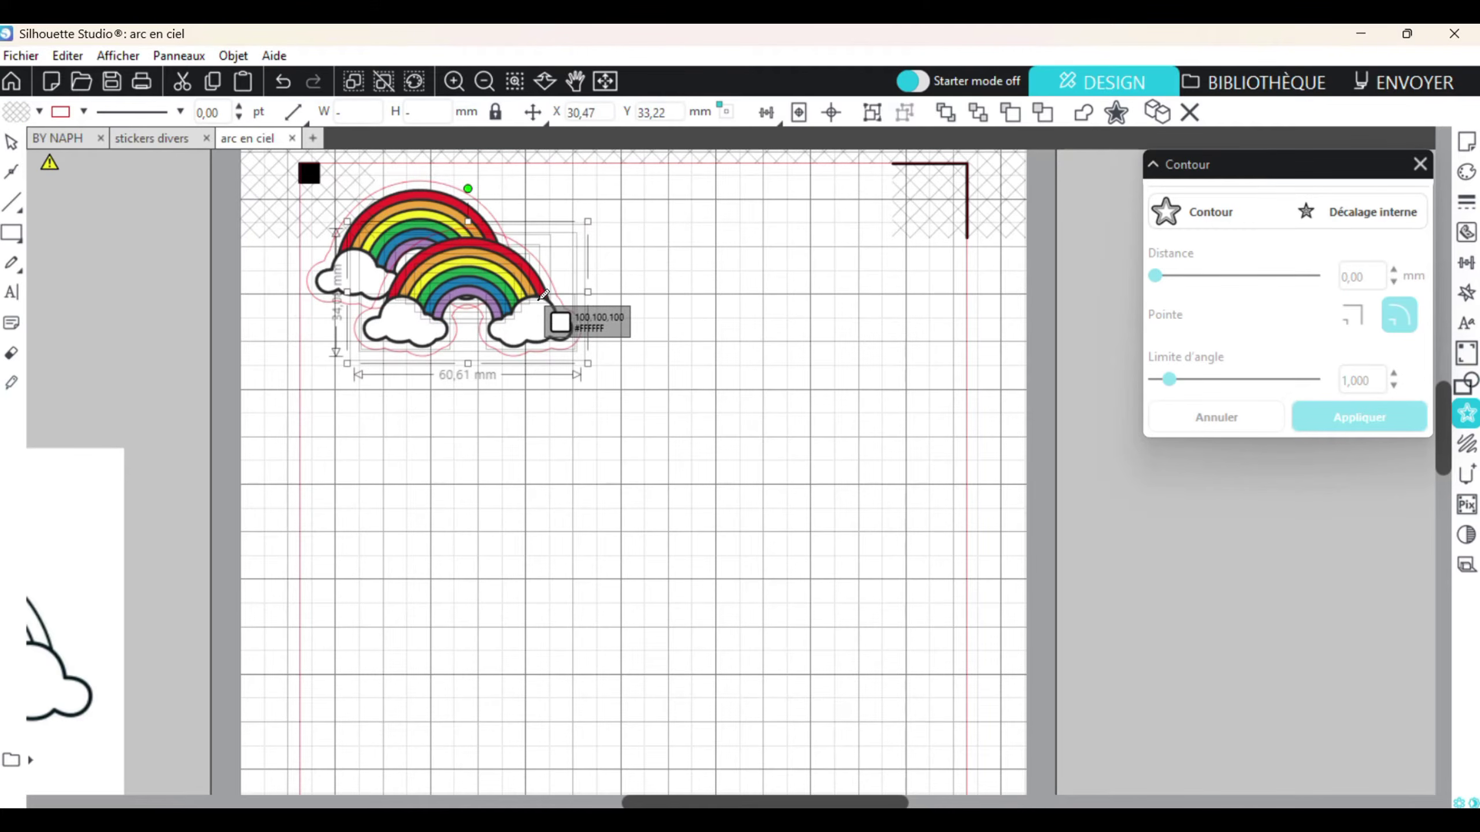
drag(522, 328, 720, 269)
key(ctrl+v)
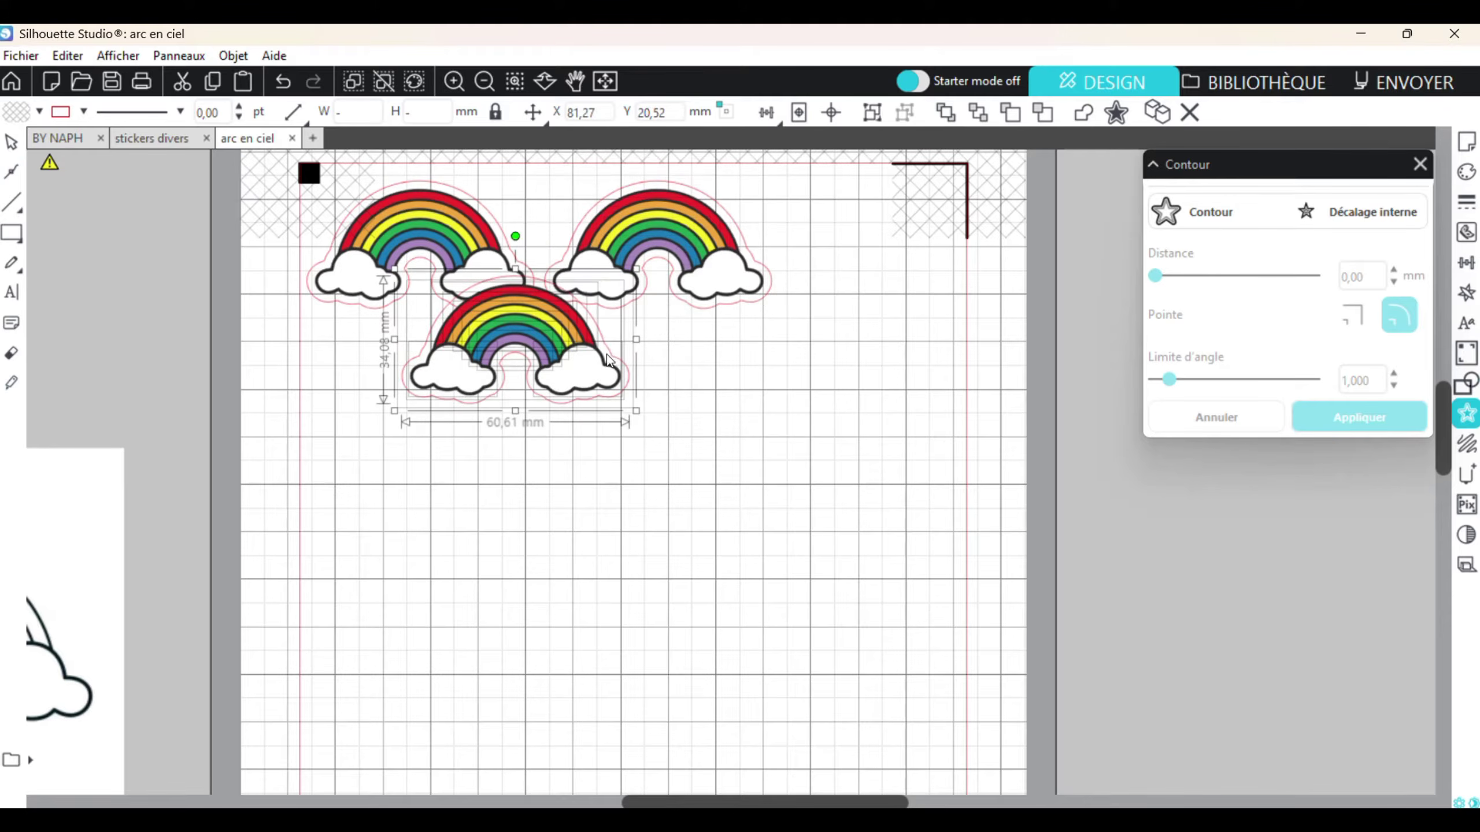
drag(515, 372, 757, 384)
drag(774, 428, 344, 291)
key(ctrl+z)
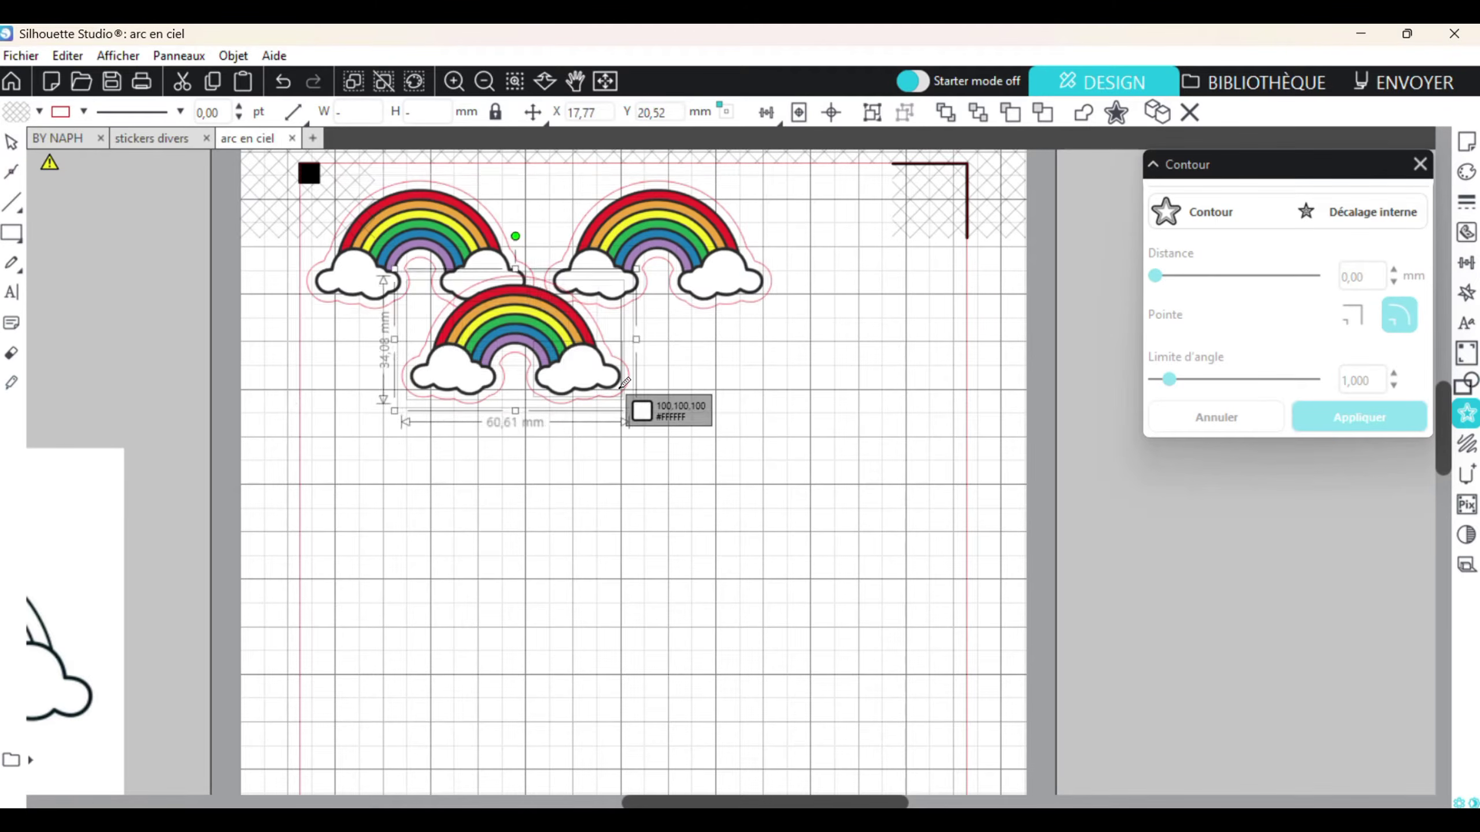
key(ctrl+z)
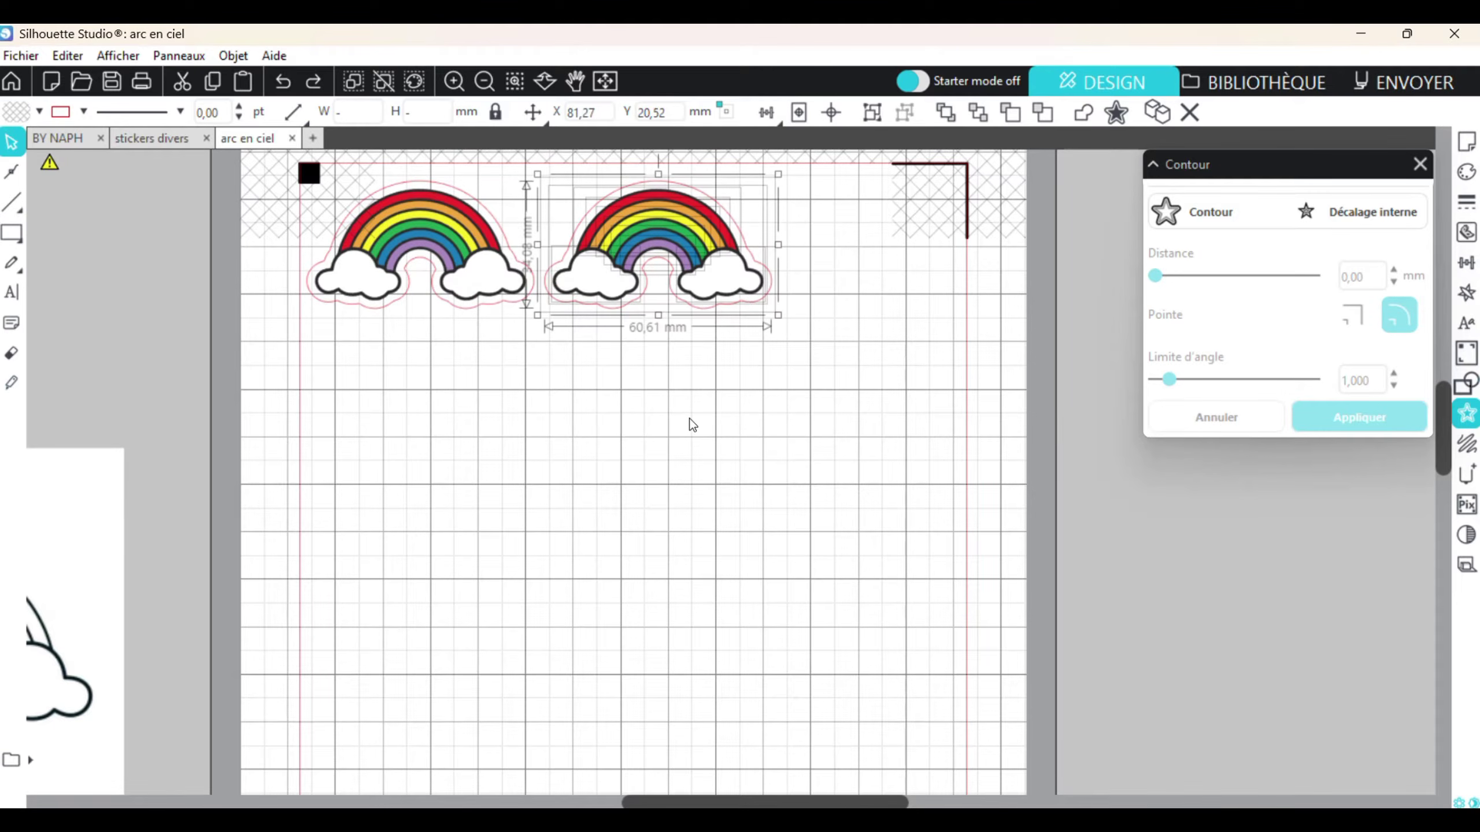
Add a third copy of the contoured rainbow at the right end of the top row
key(ctrl+shift+z)
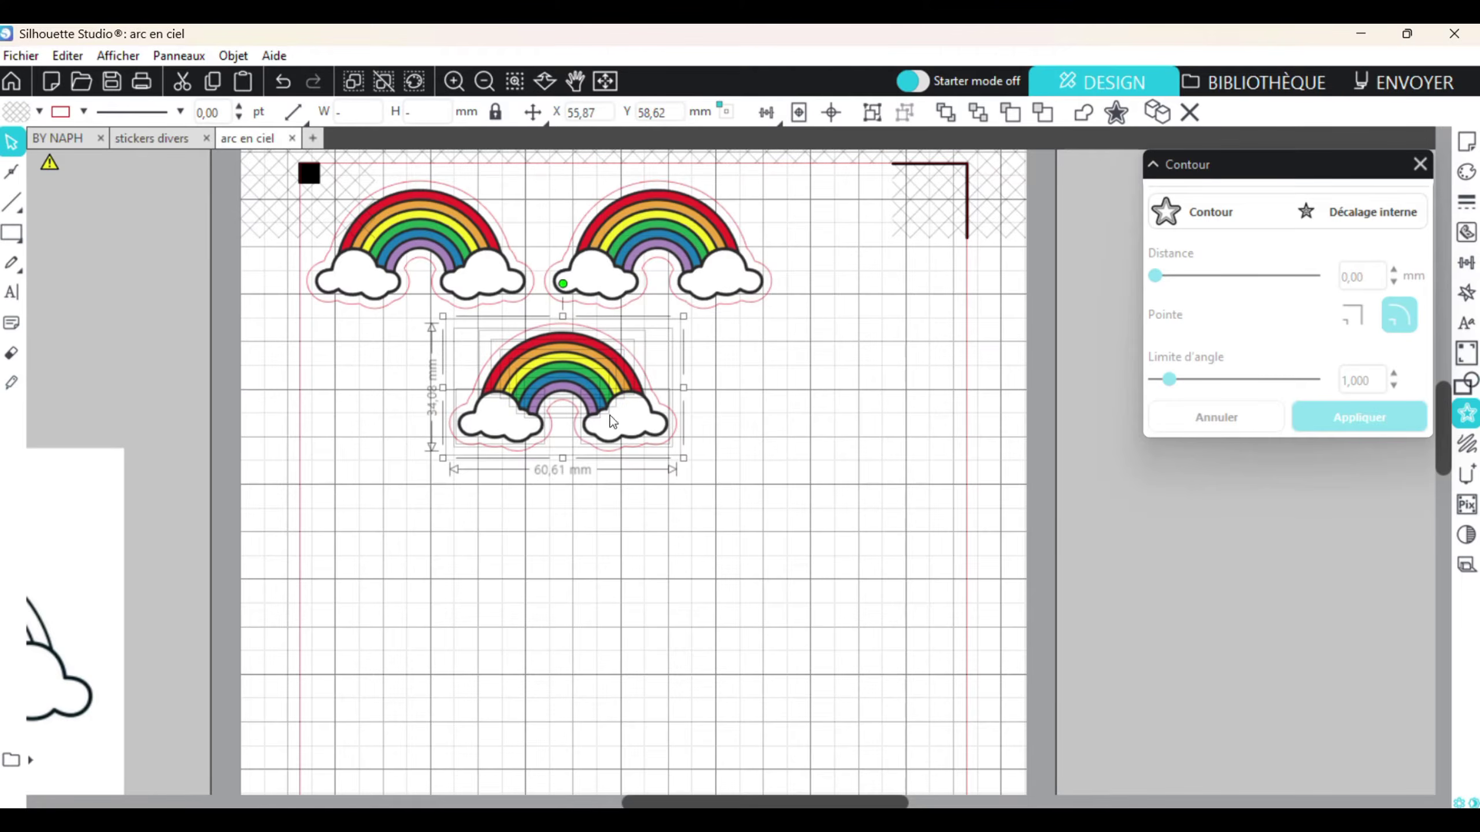
drag(609, 425, 898, 332)
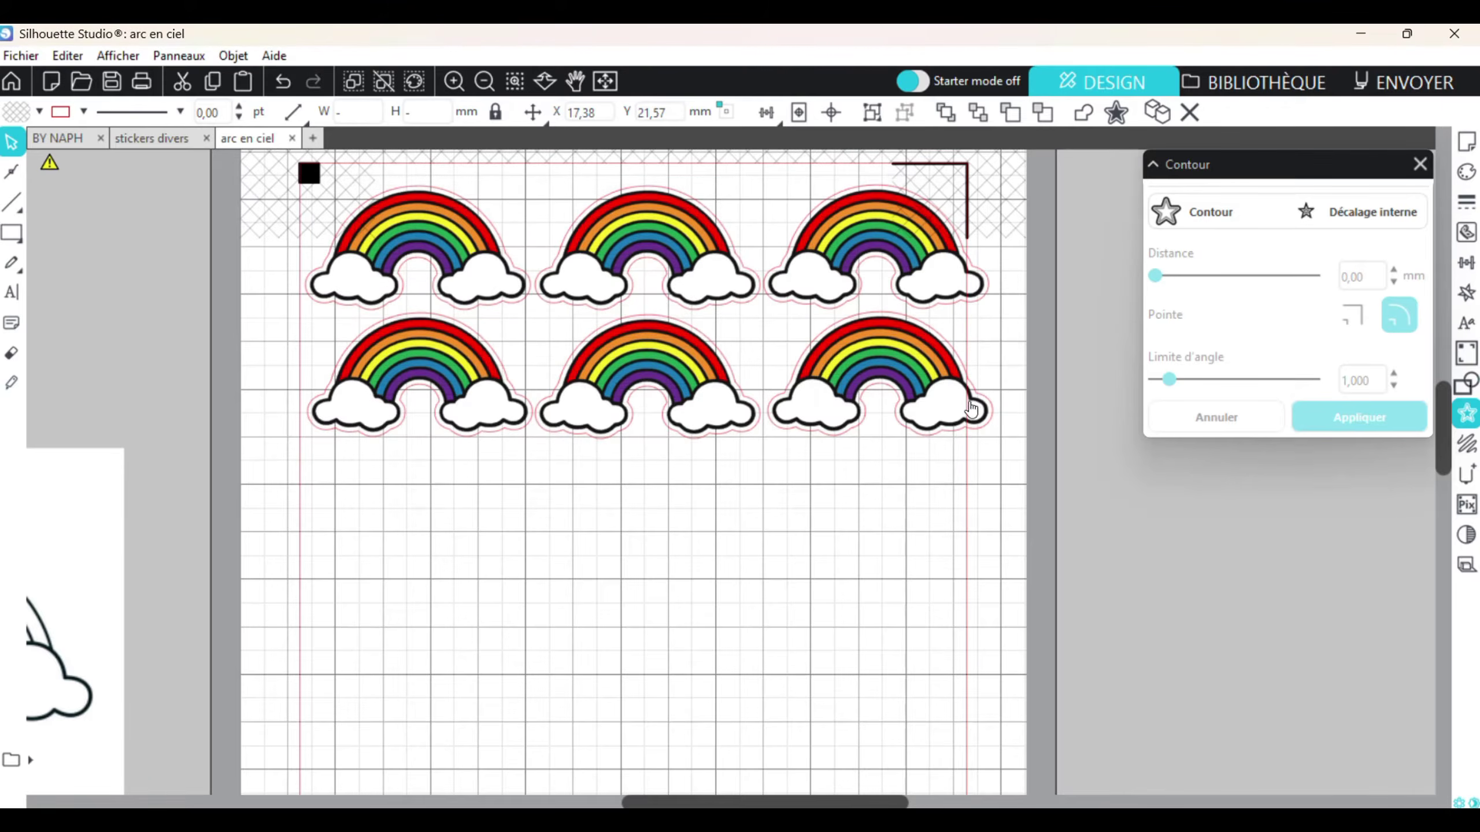
Set the registration marks' inset to 14 mm in the Print & Cut settings
click(1460, 354)
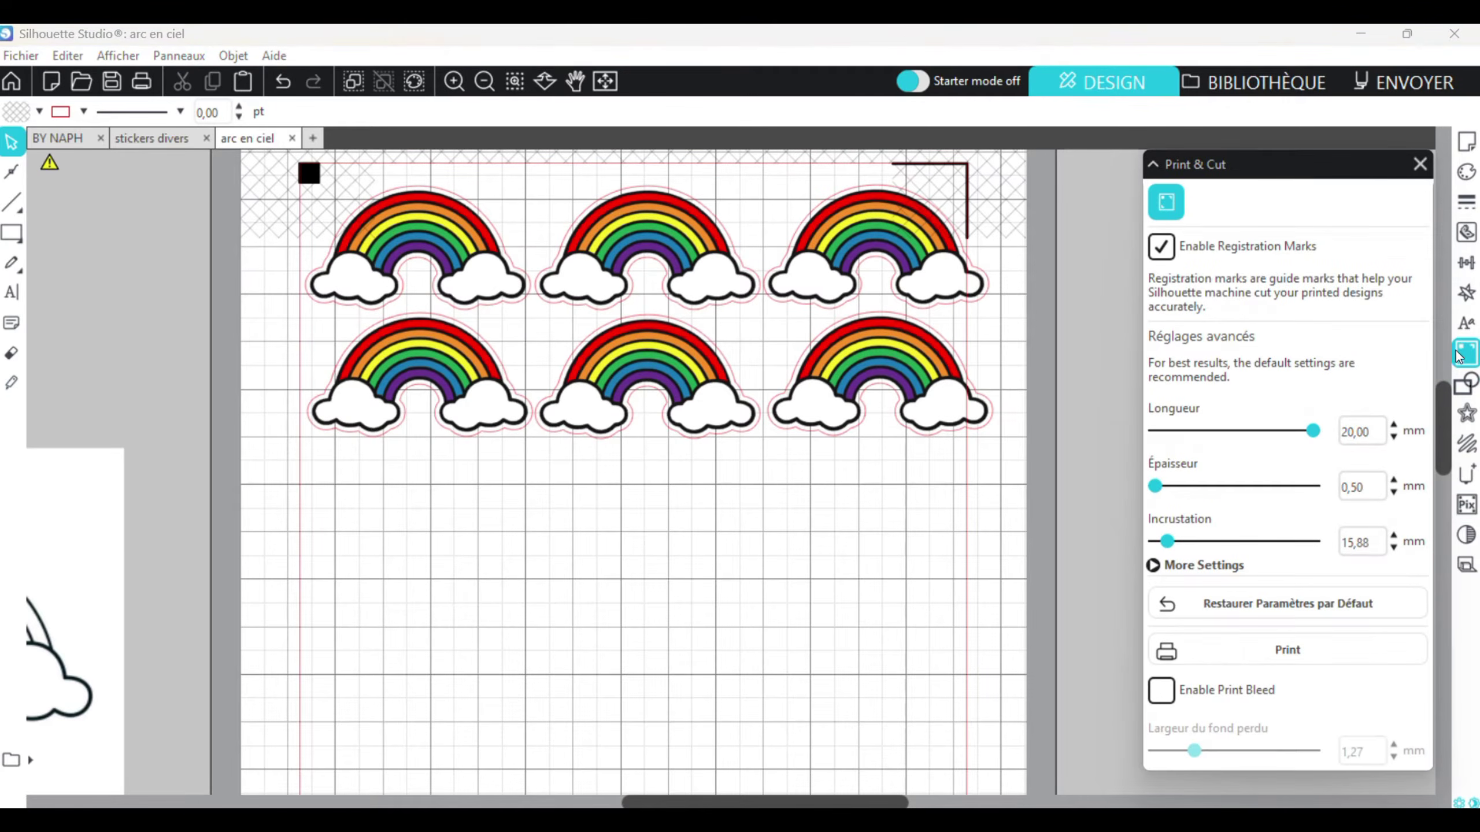
drag(1384, 546, 1314, 547)
text(14)
key(Tab)
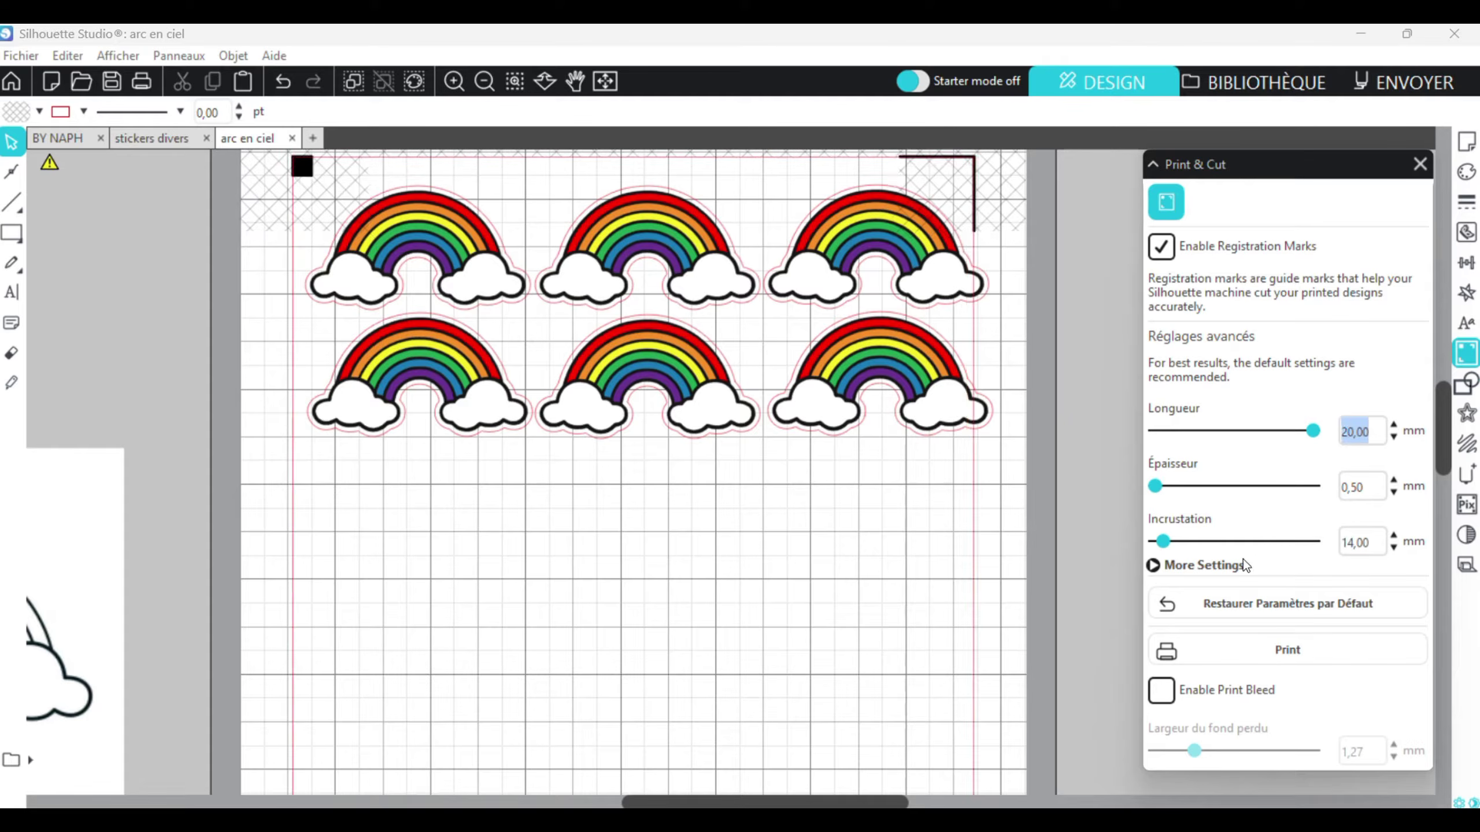
Select all six rainbow stickers and nudge them left together to an X position of 15.20 mm
drag(1018, 467, 352, 248)
drag(302, 183, 299, 182)
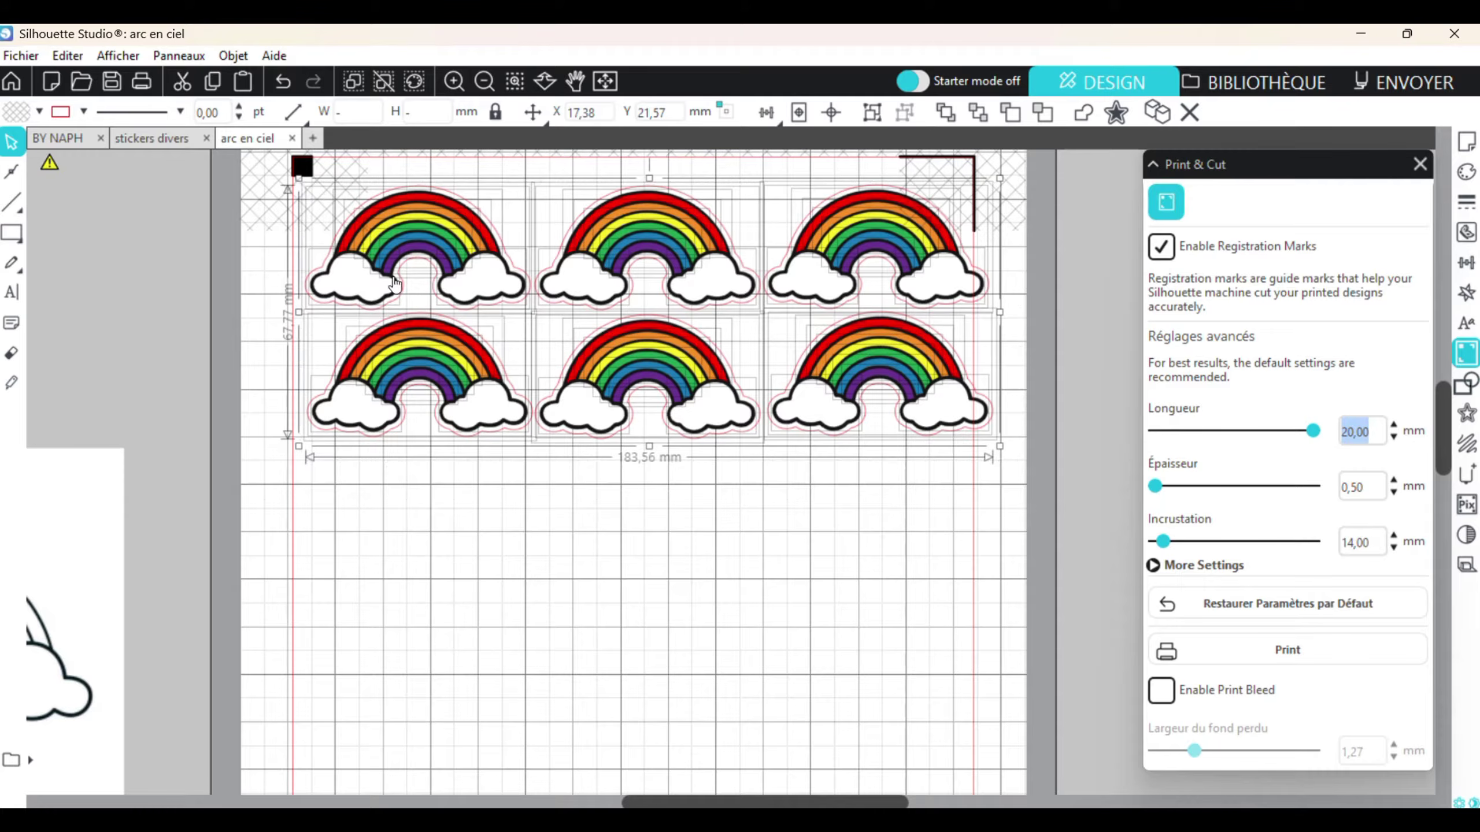
drag(360, 284, 337, 287)
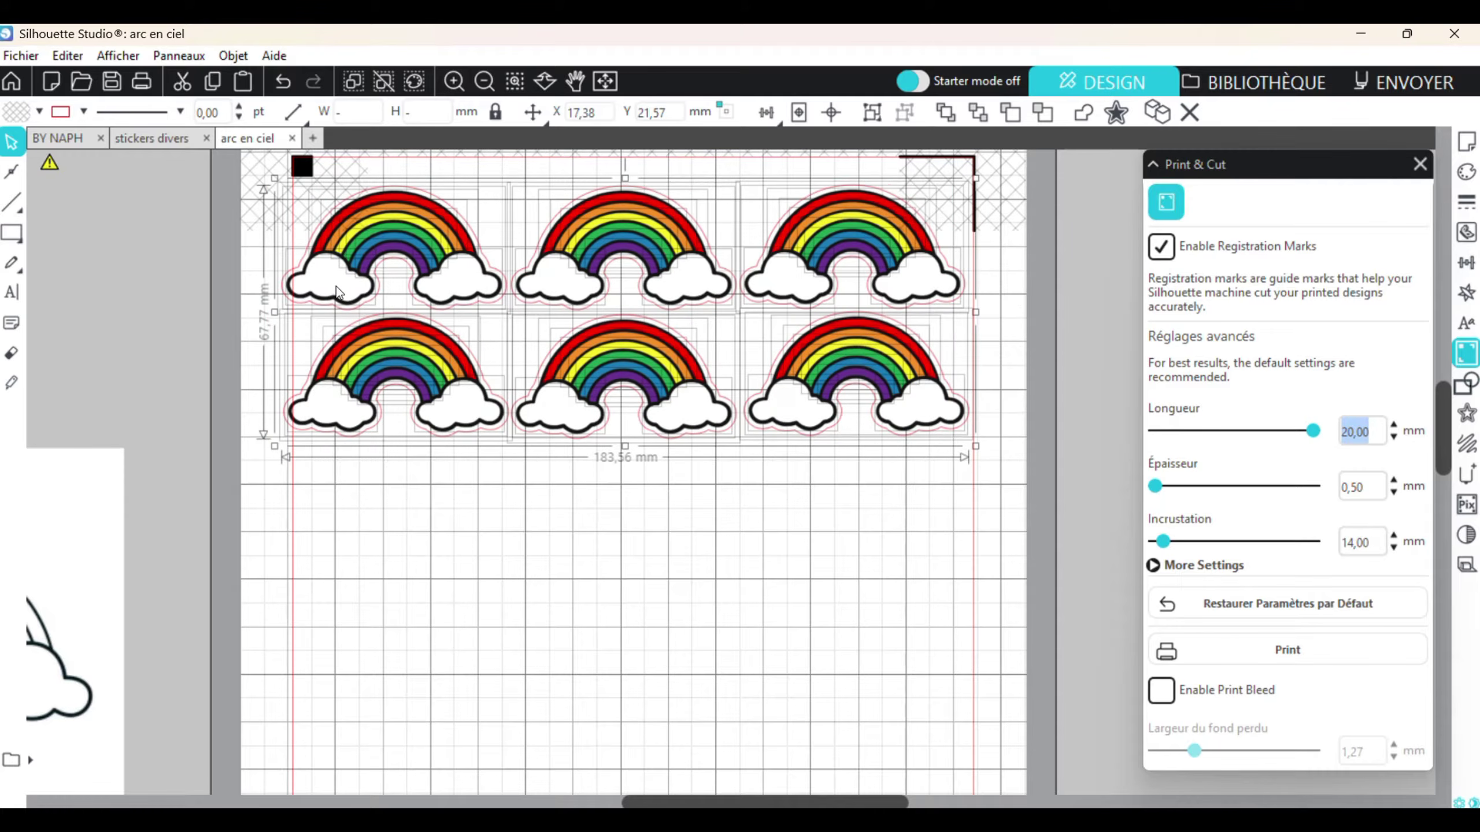
key(ctrl+z)
scroll(313, 712, down, 3)
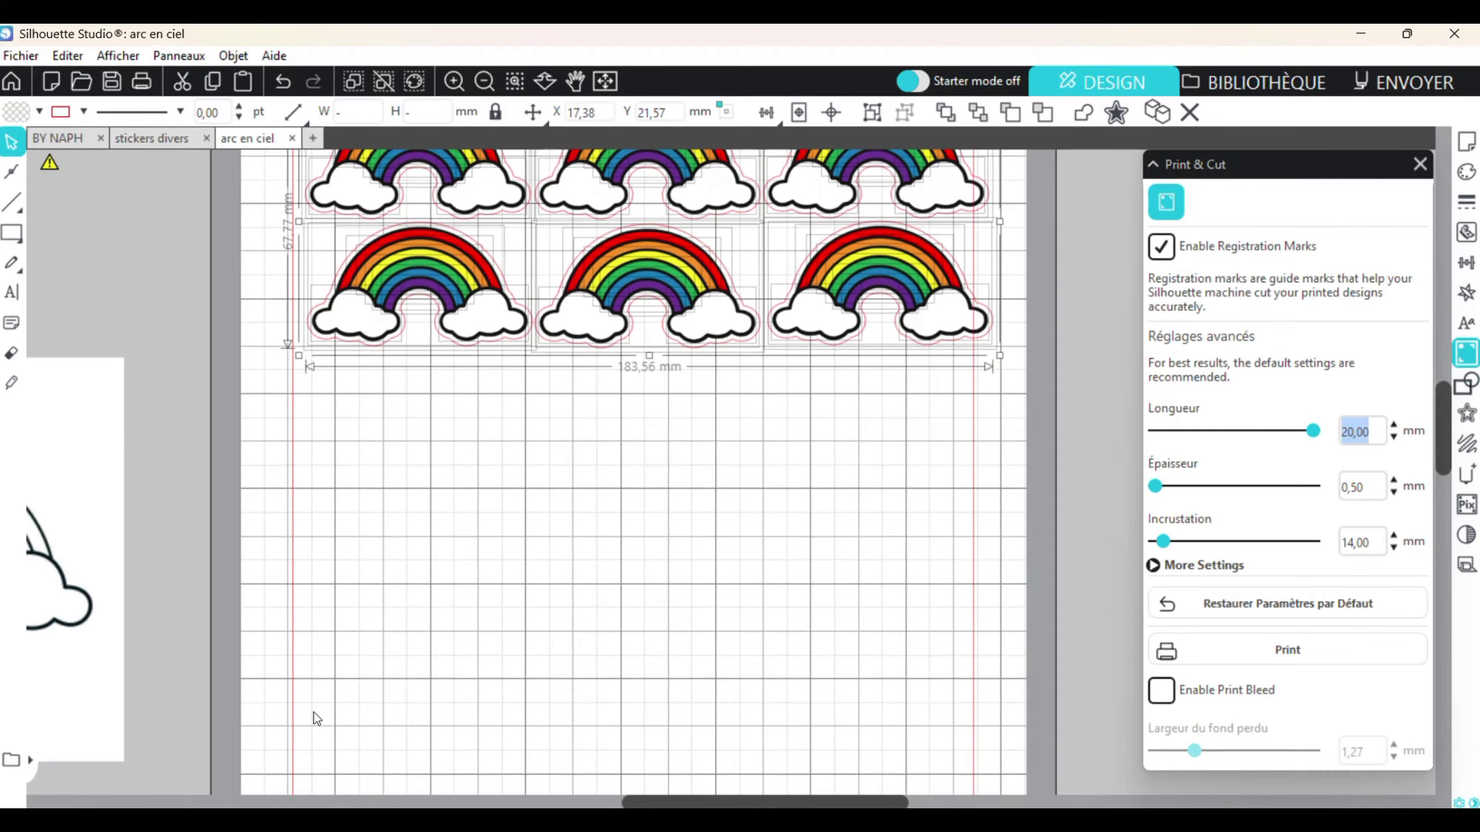
scroll(336, 477, up, 4)
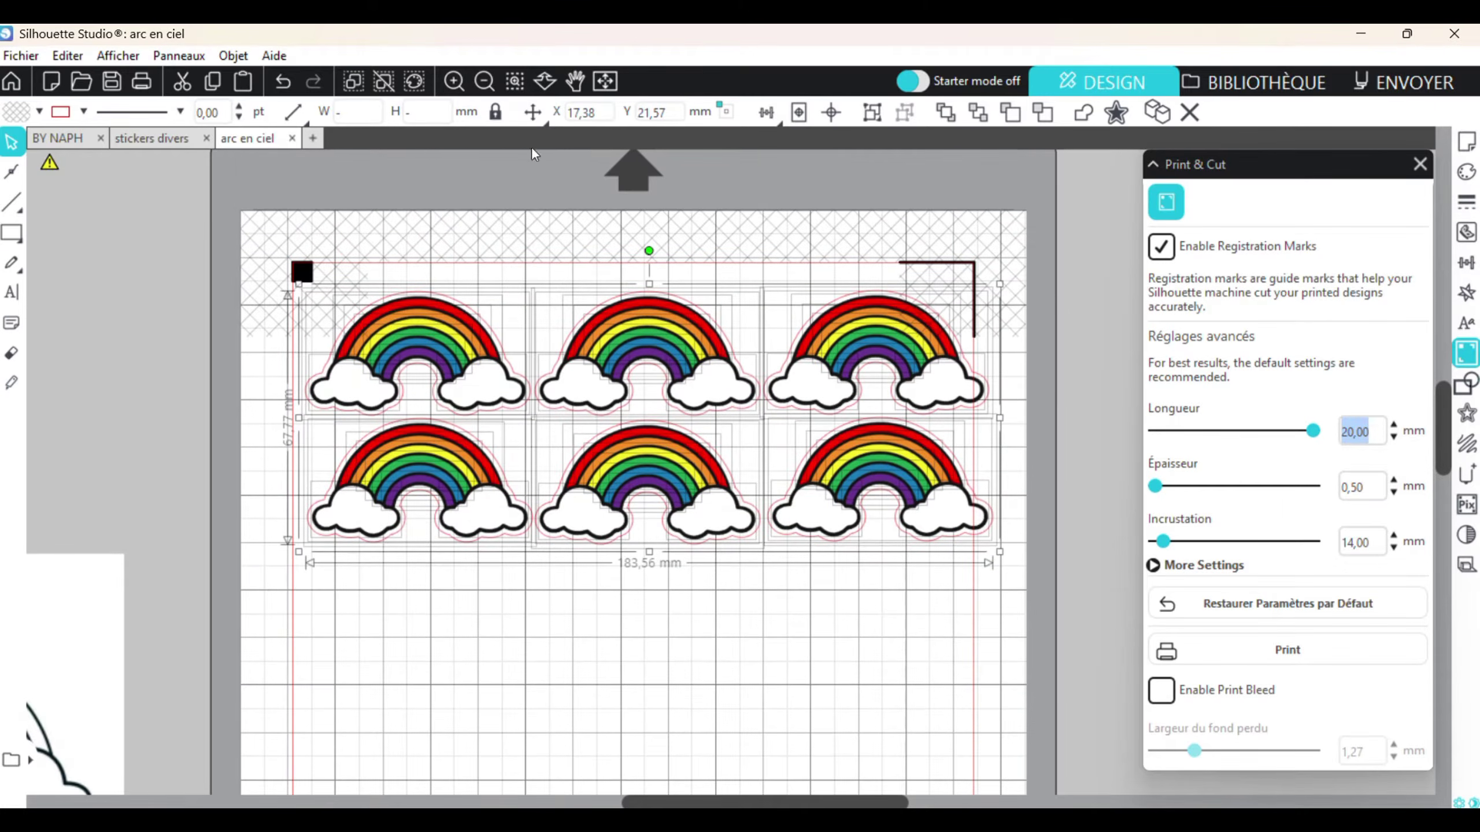
click(532, 114)
click(544, 147)
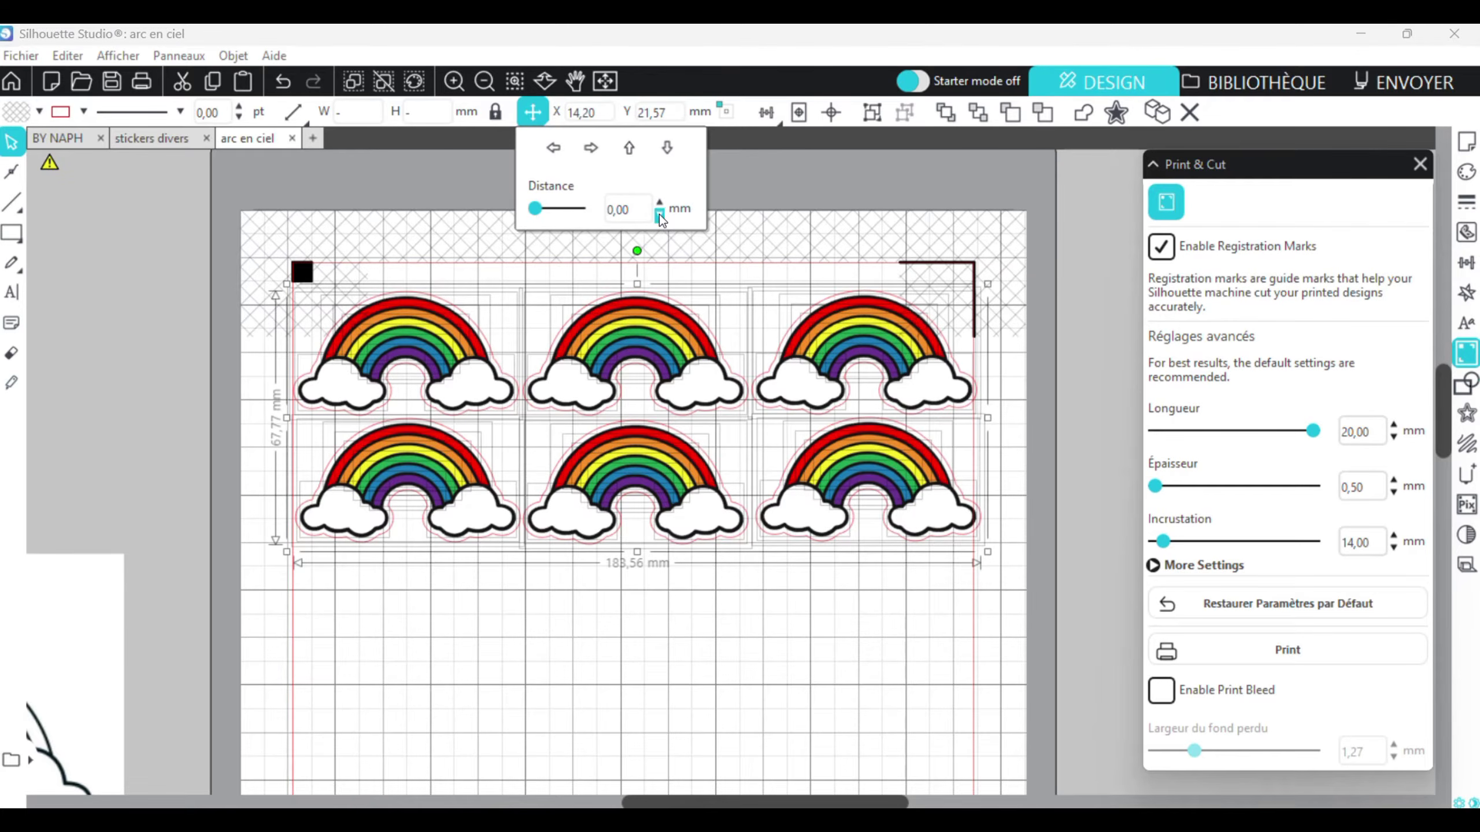
click(591, 147)
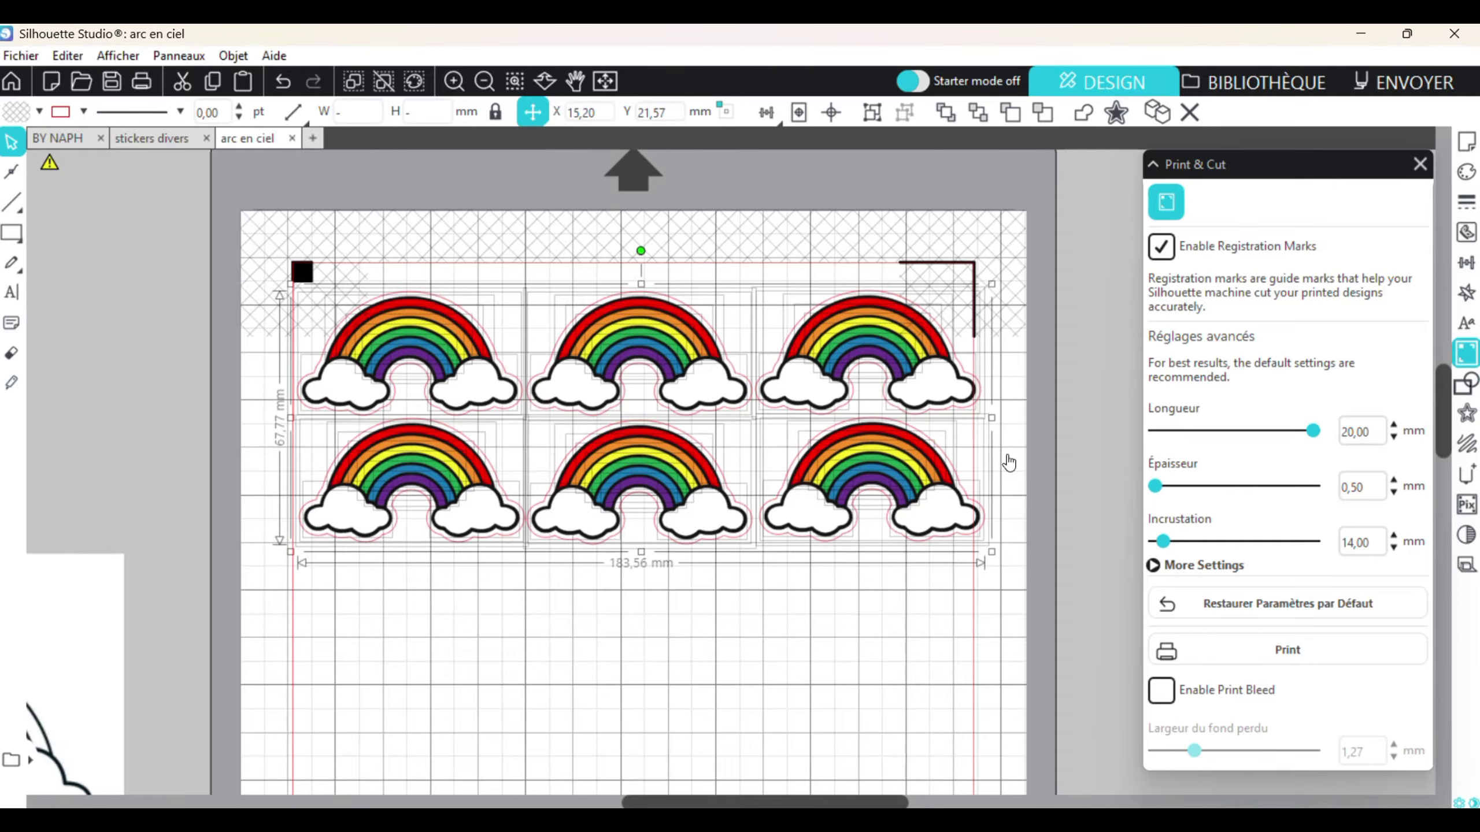
click(973, 635)
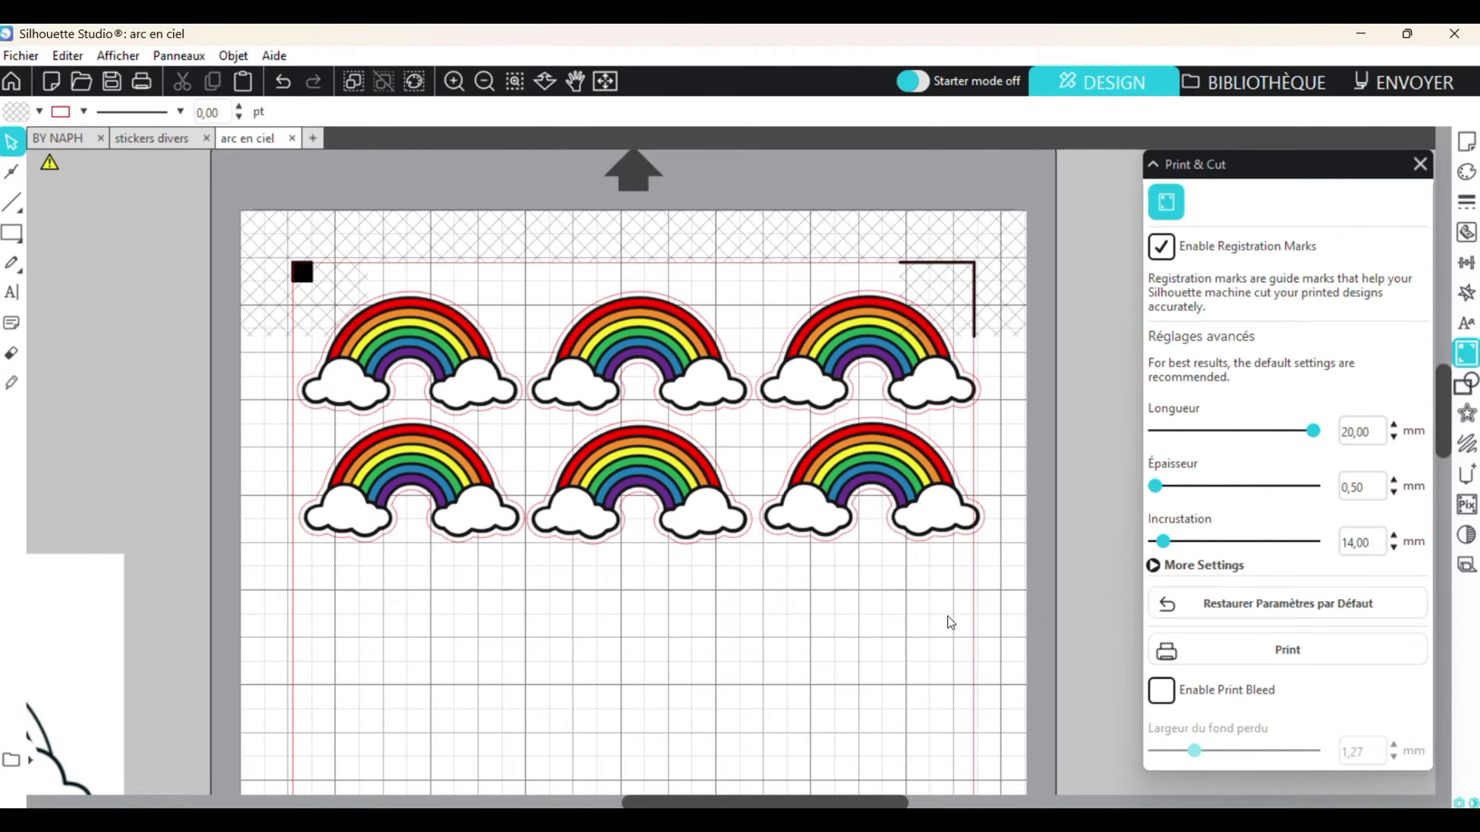
Scale the six rainbows together down to about 178.7 mm wide and move them up against the cut area's upper border
drag(1003, 539, 286, 286)
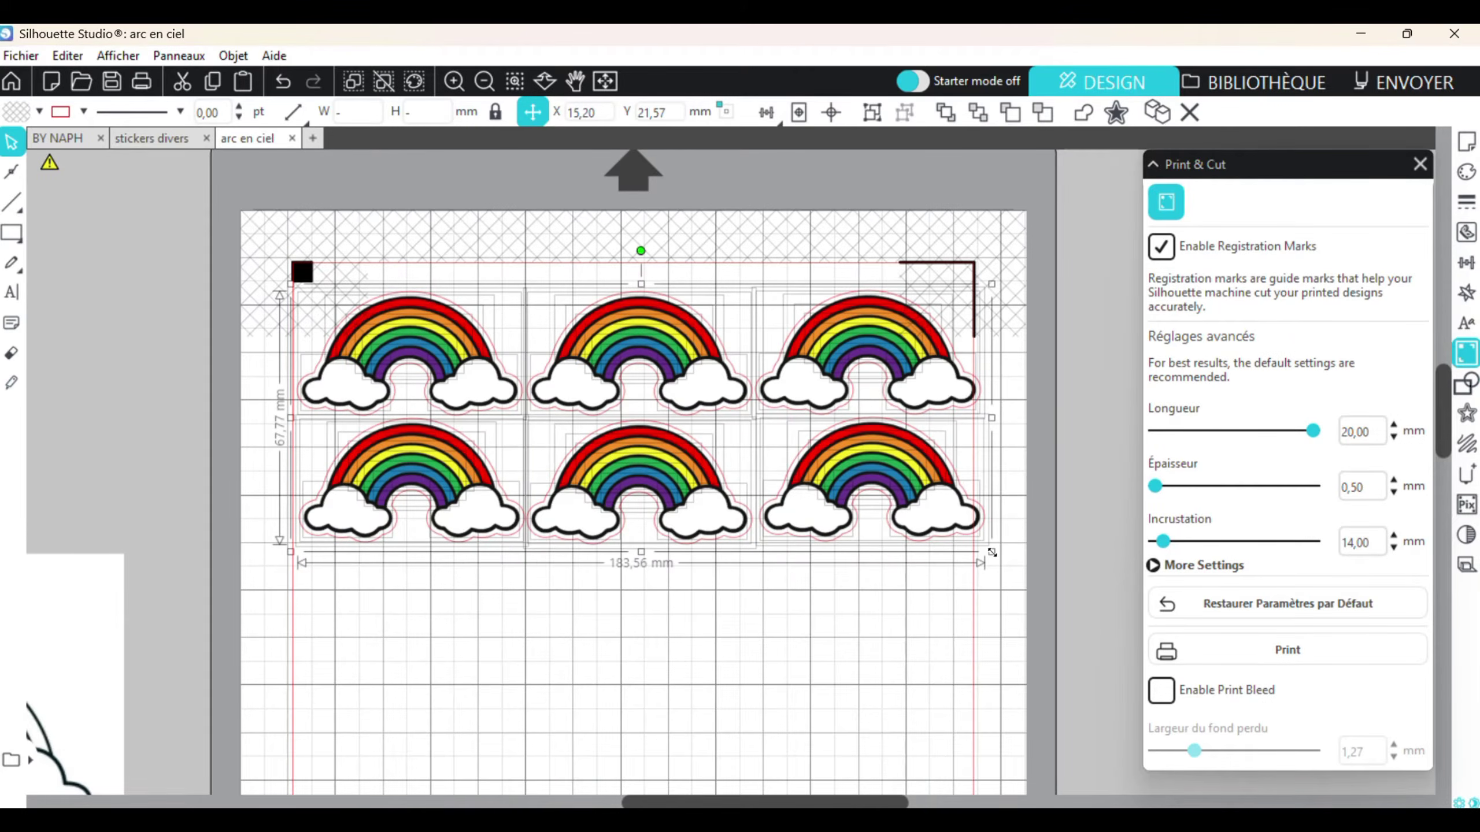
drag(992, 552, 974, 548)
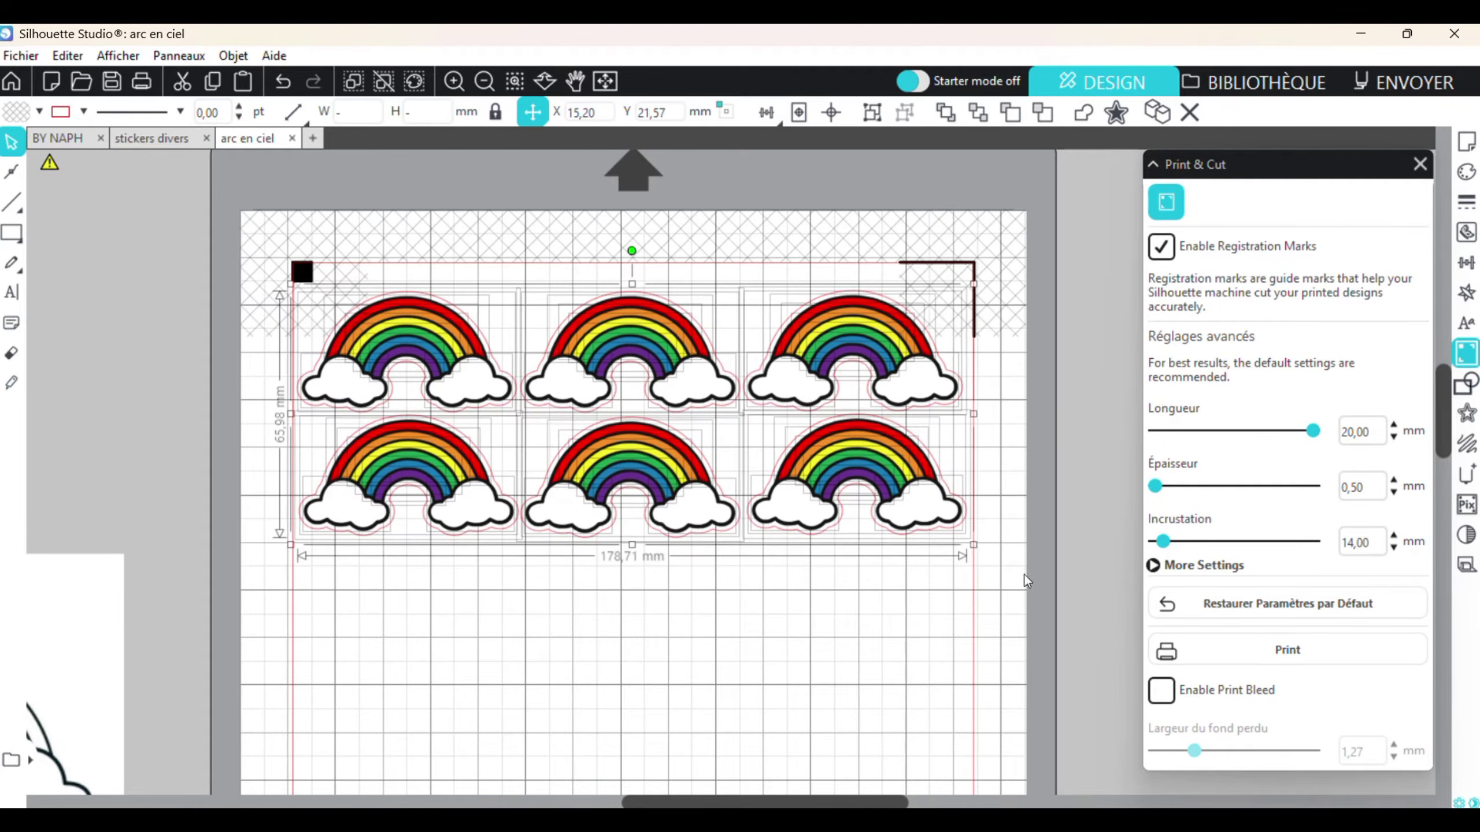
click(1025, 615)
drag(1014, 620, 153, 231)
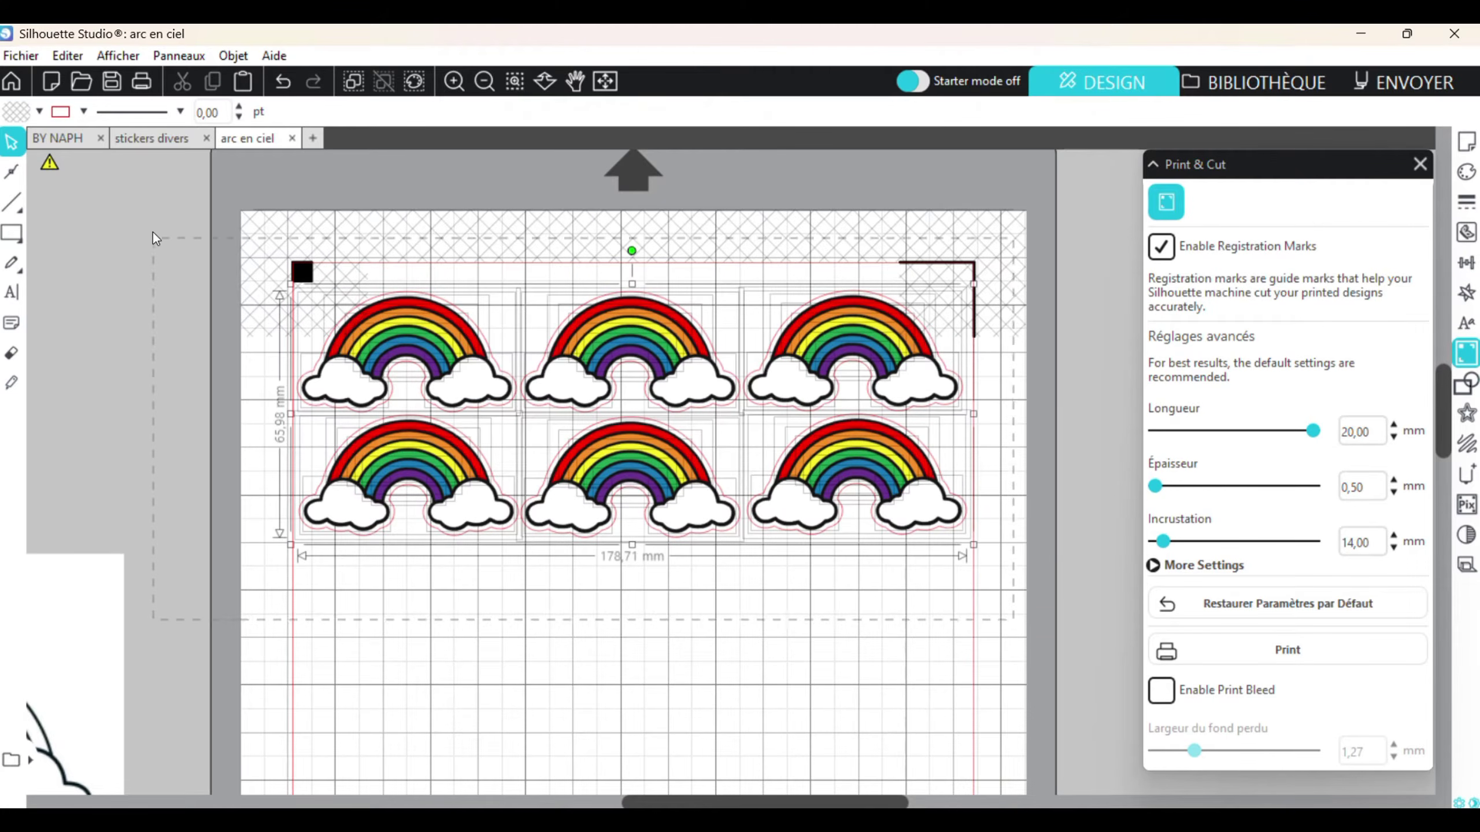
drag(359, 351, 356, 335)
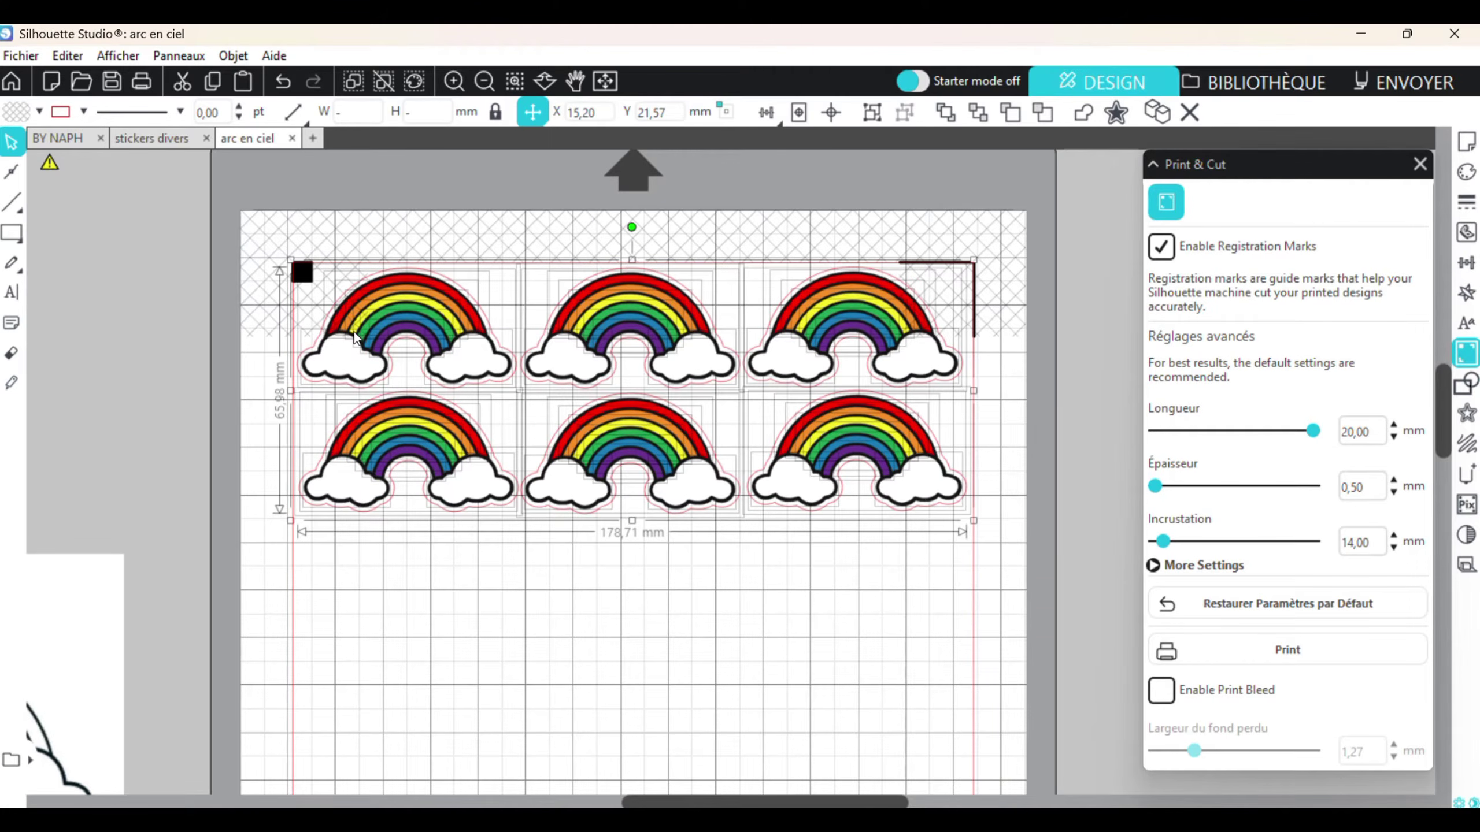
click(804, 669)
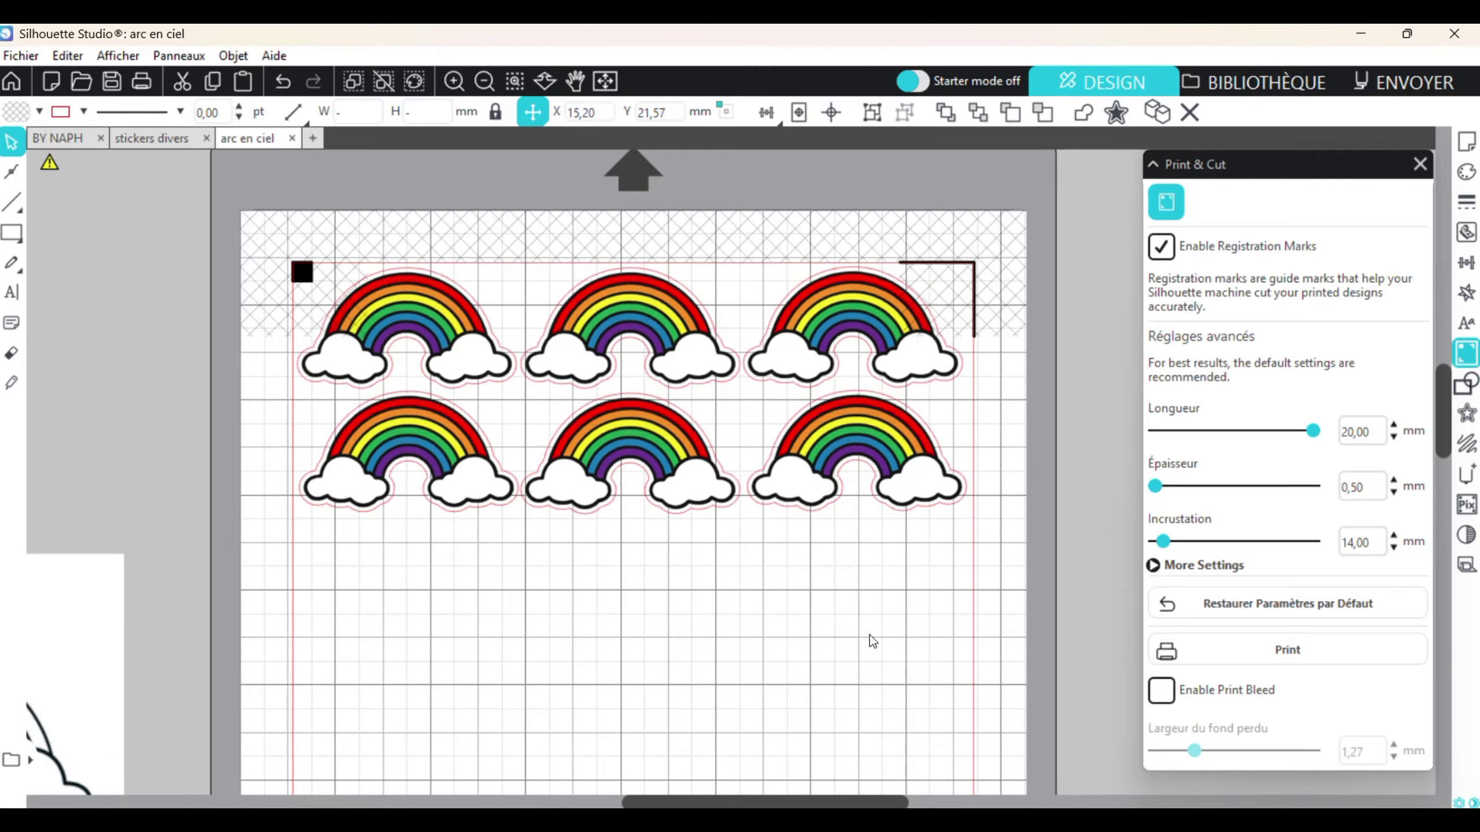
Paste the round BY NAPH logo and place it below the first rainbow of the lower row
scroll(742, 639, down, 1)
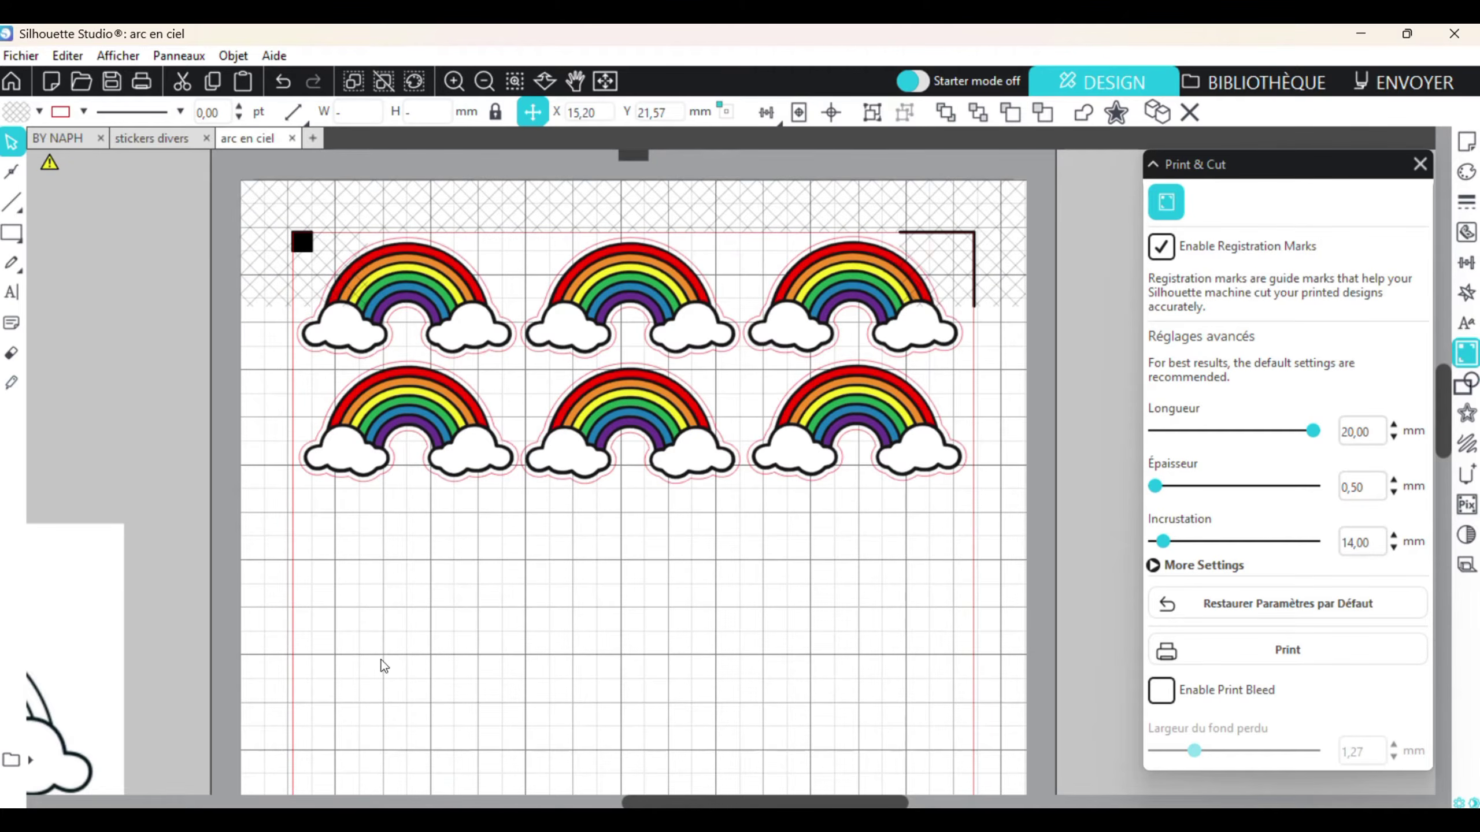
click(373, 566)
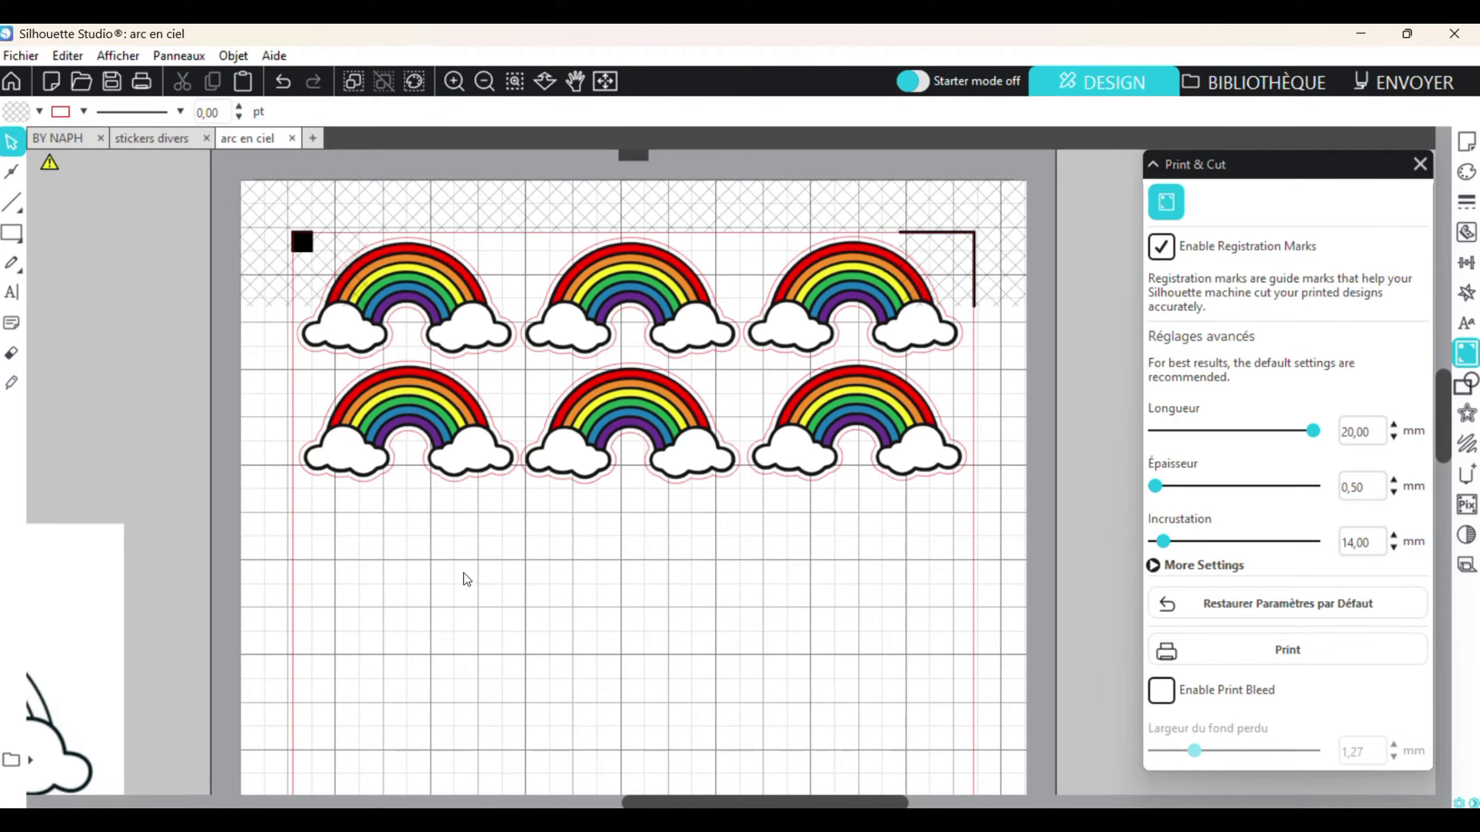
key(ctrl+v)
drag(755, 492, 384, 569)
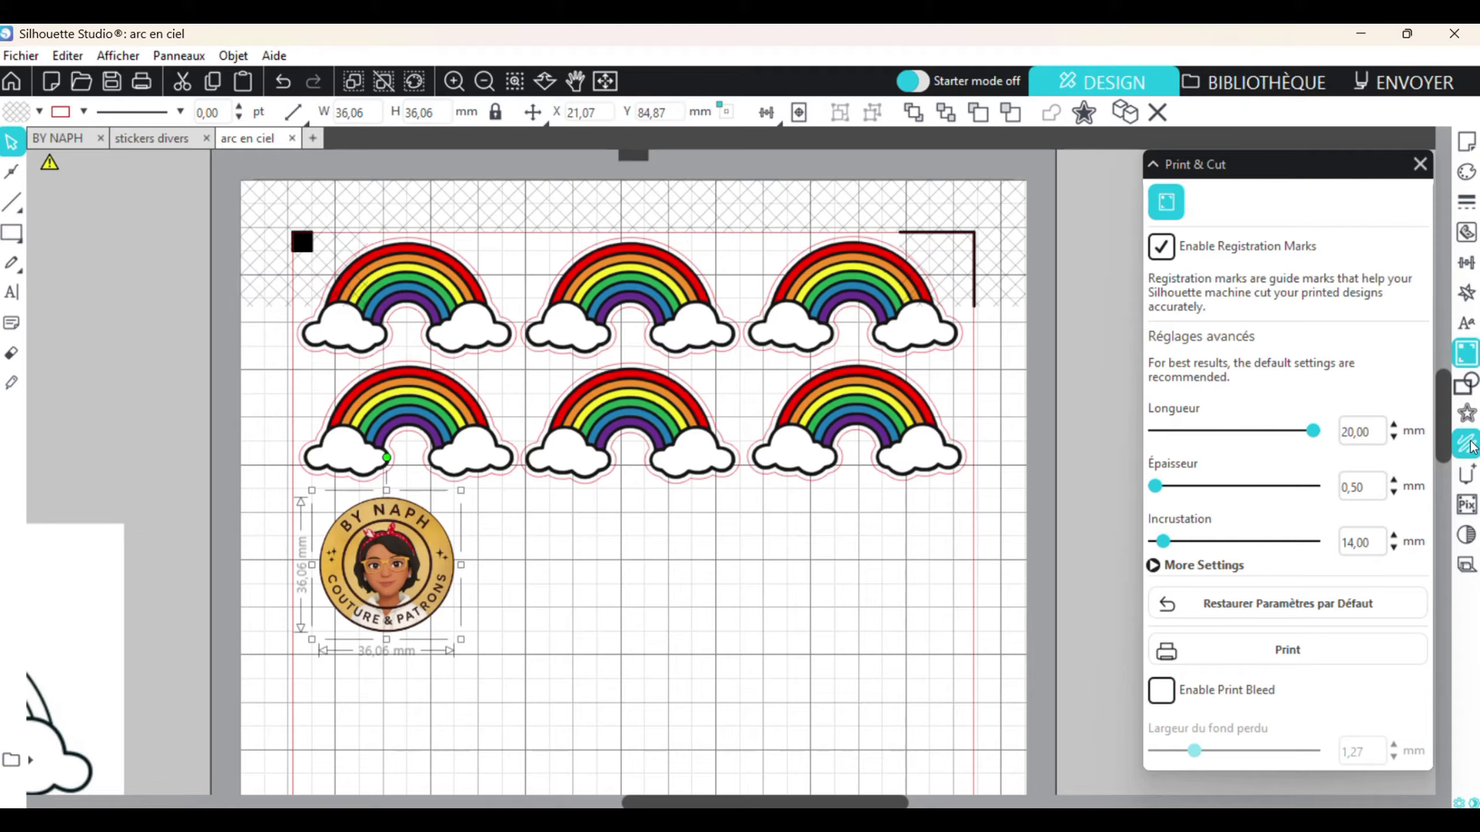
Add an outer contour at a 2.20 mm distance around the round BY NAPH logo and select the logo with its contour
click(1468, 416)
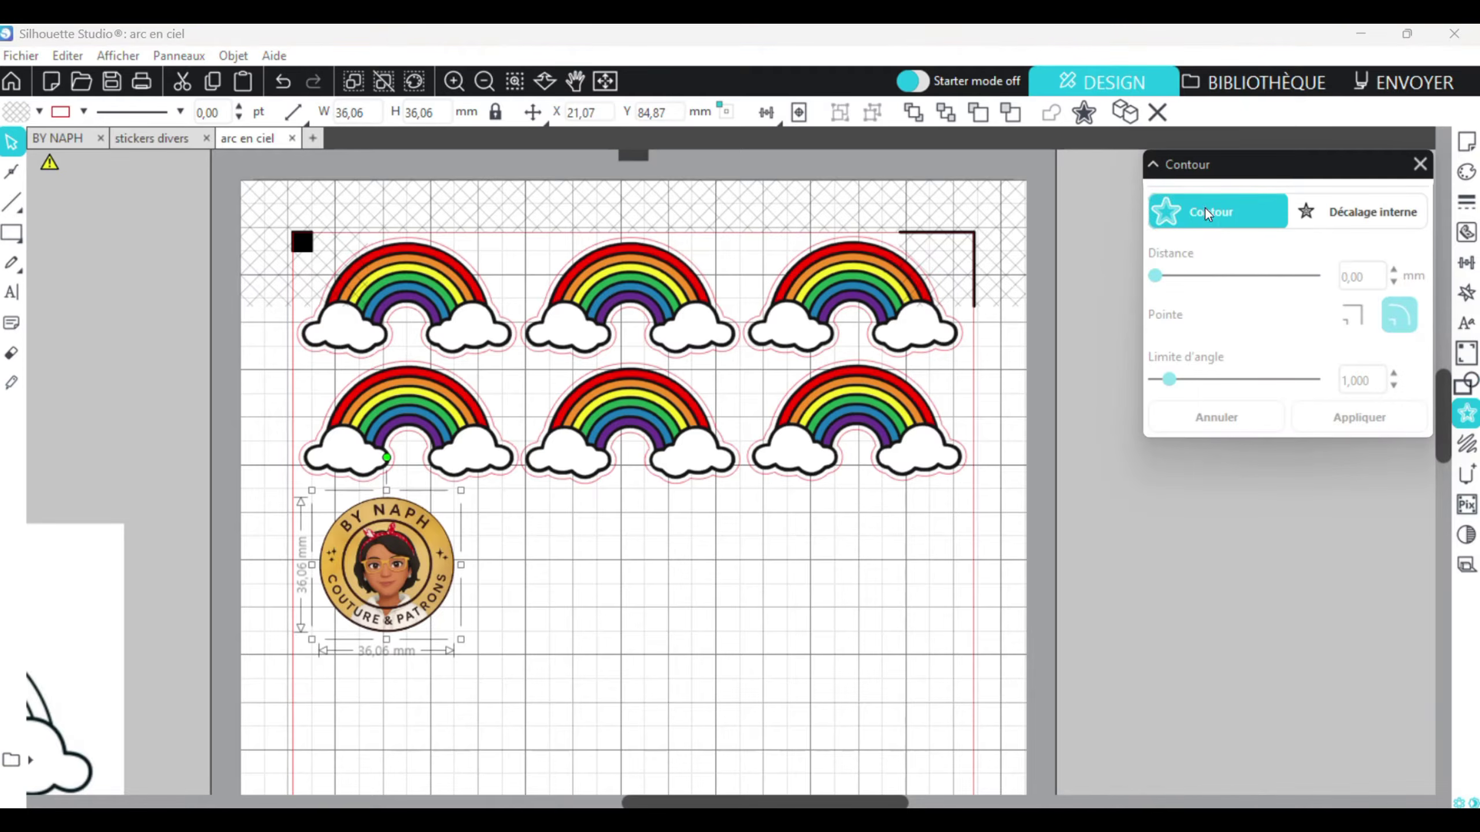
click(1210, 214)
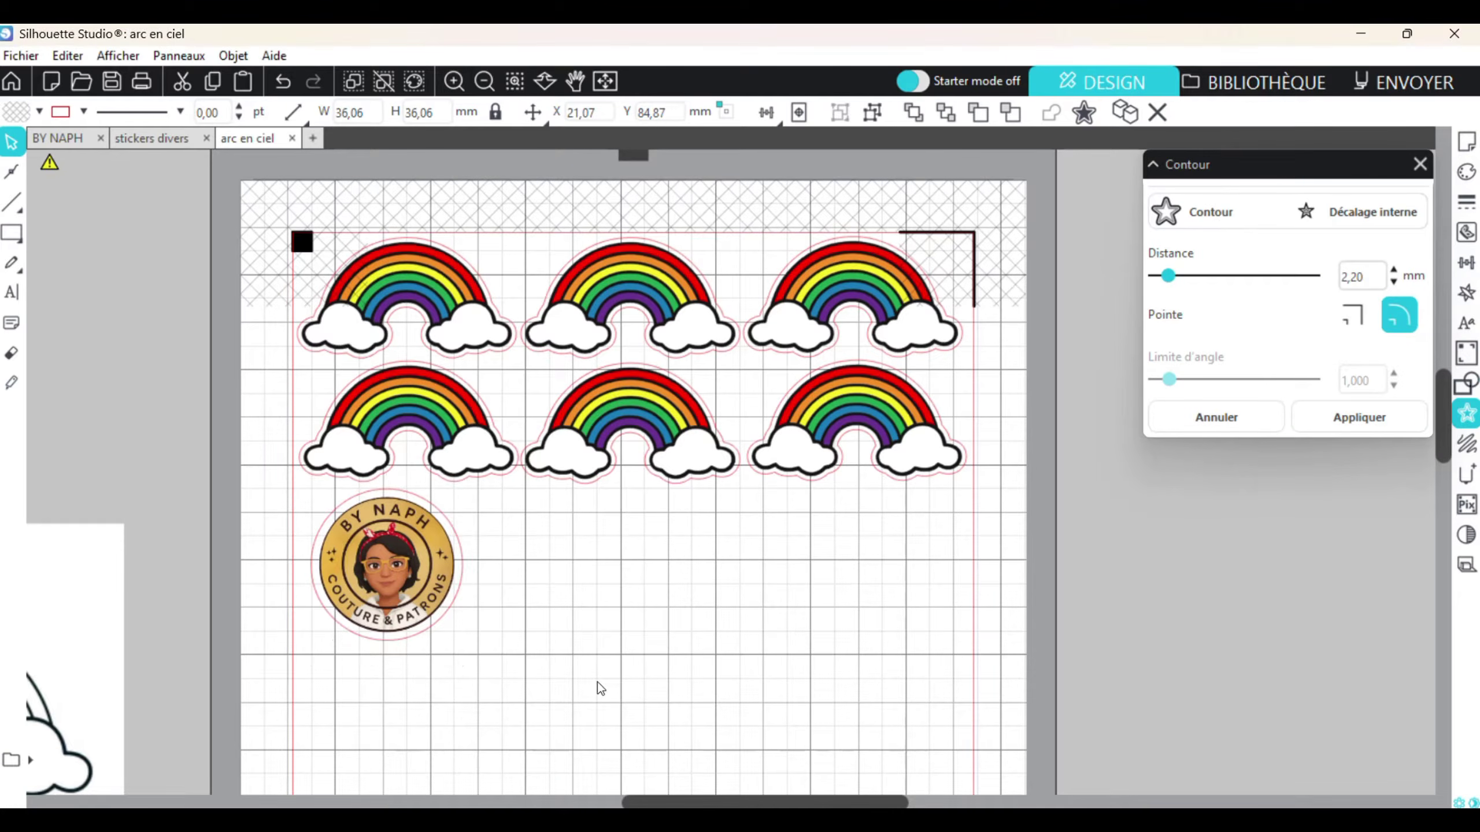
drag(598, 688, 286, 493)
scroll(803, 492, down, 4)
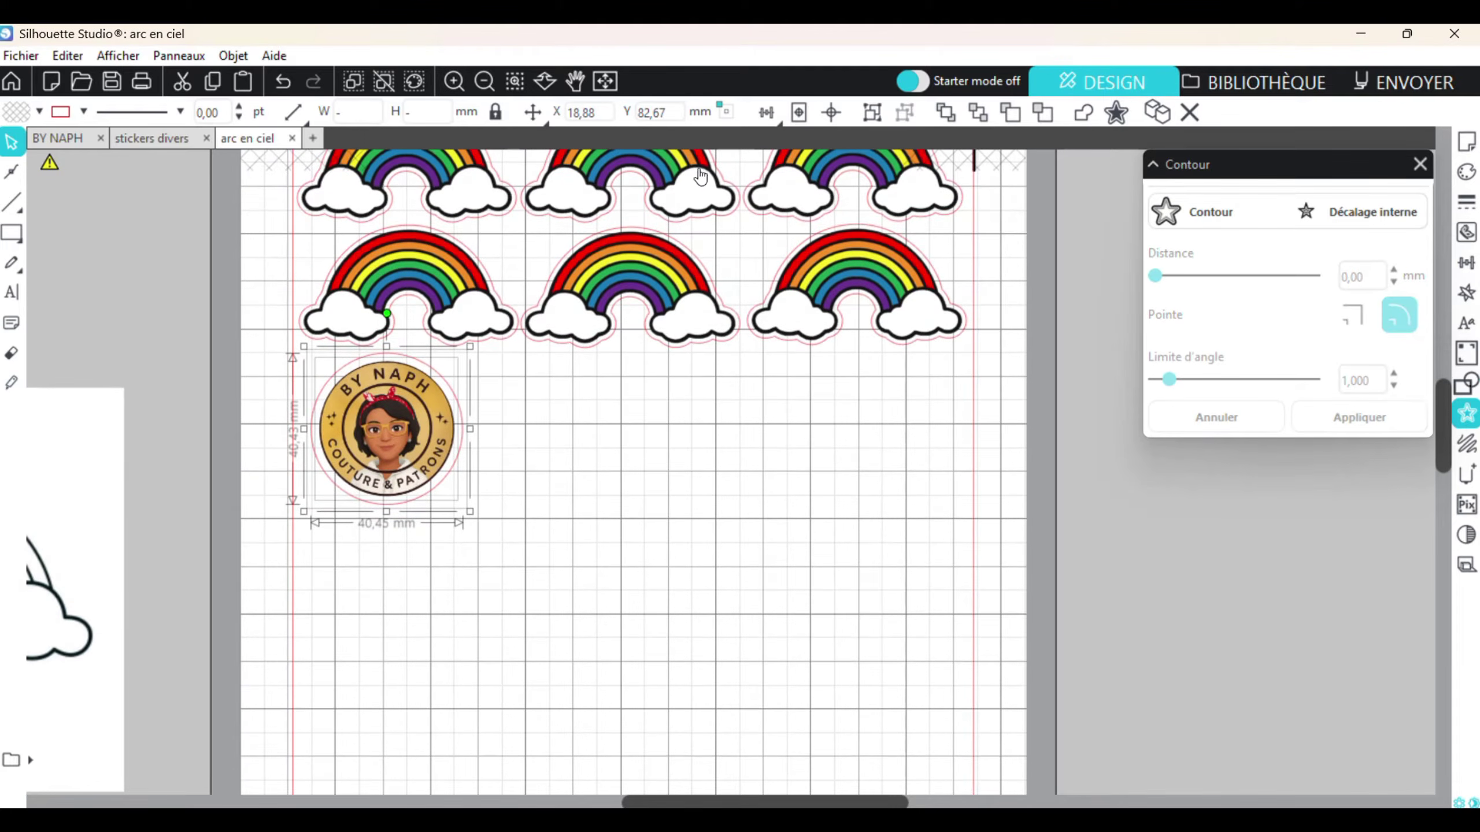
Switch to the BY NAPH document and look over its full page of rainbow and logo stickers
key(ctrl+Tab)
scroll(997, 547, down, 4)
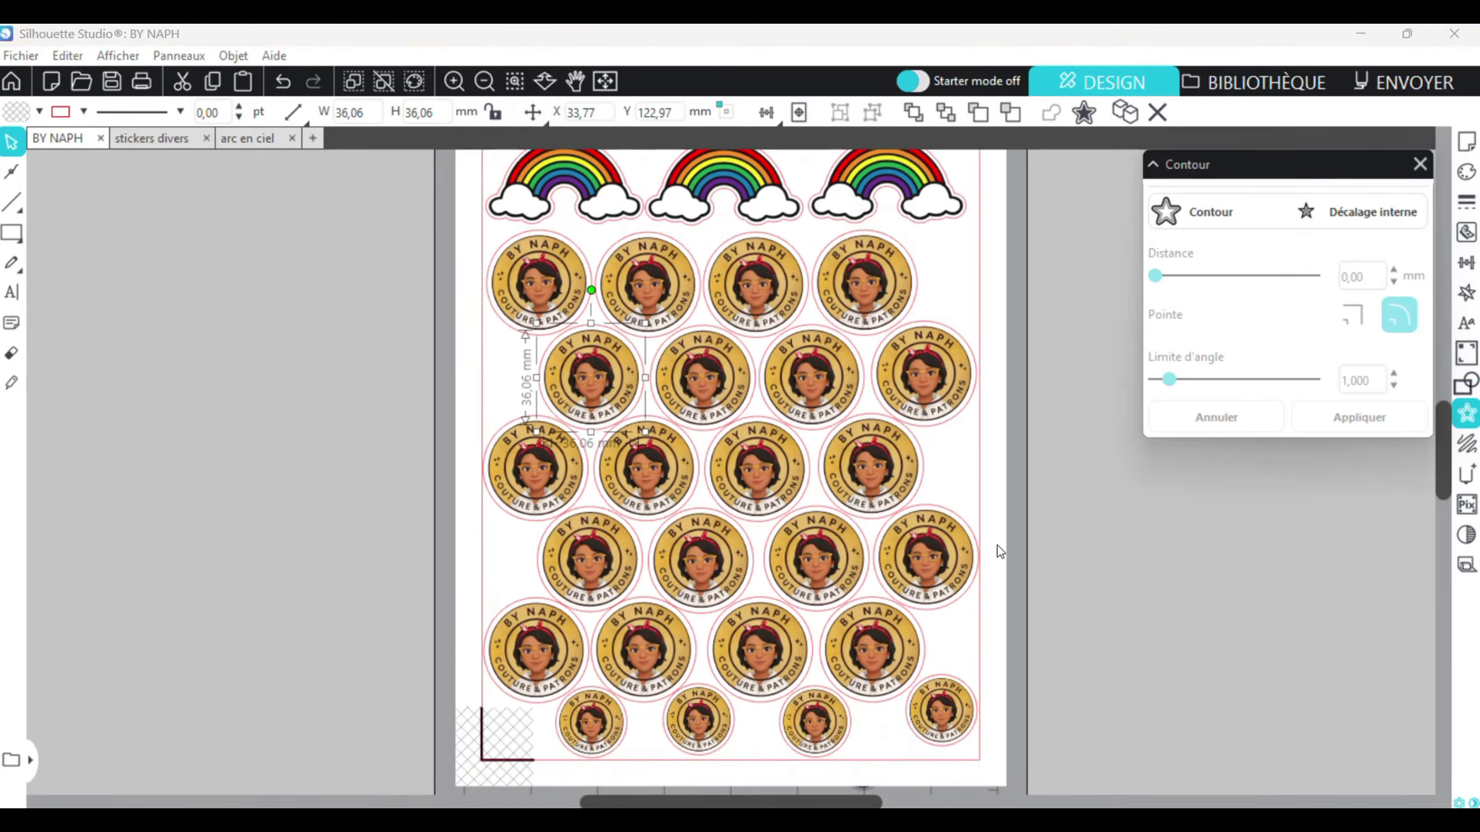
scroll(1048, 721, up, 2)
scroll(967, 700, up, 3)
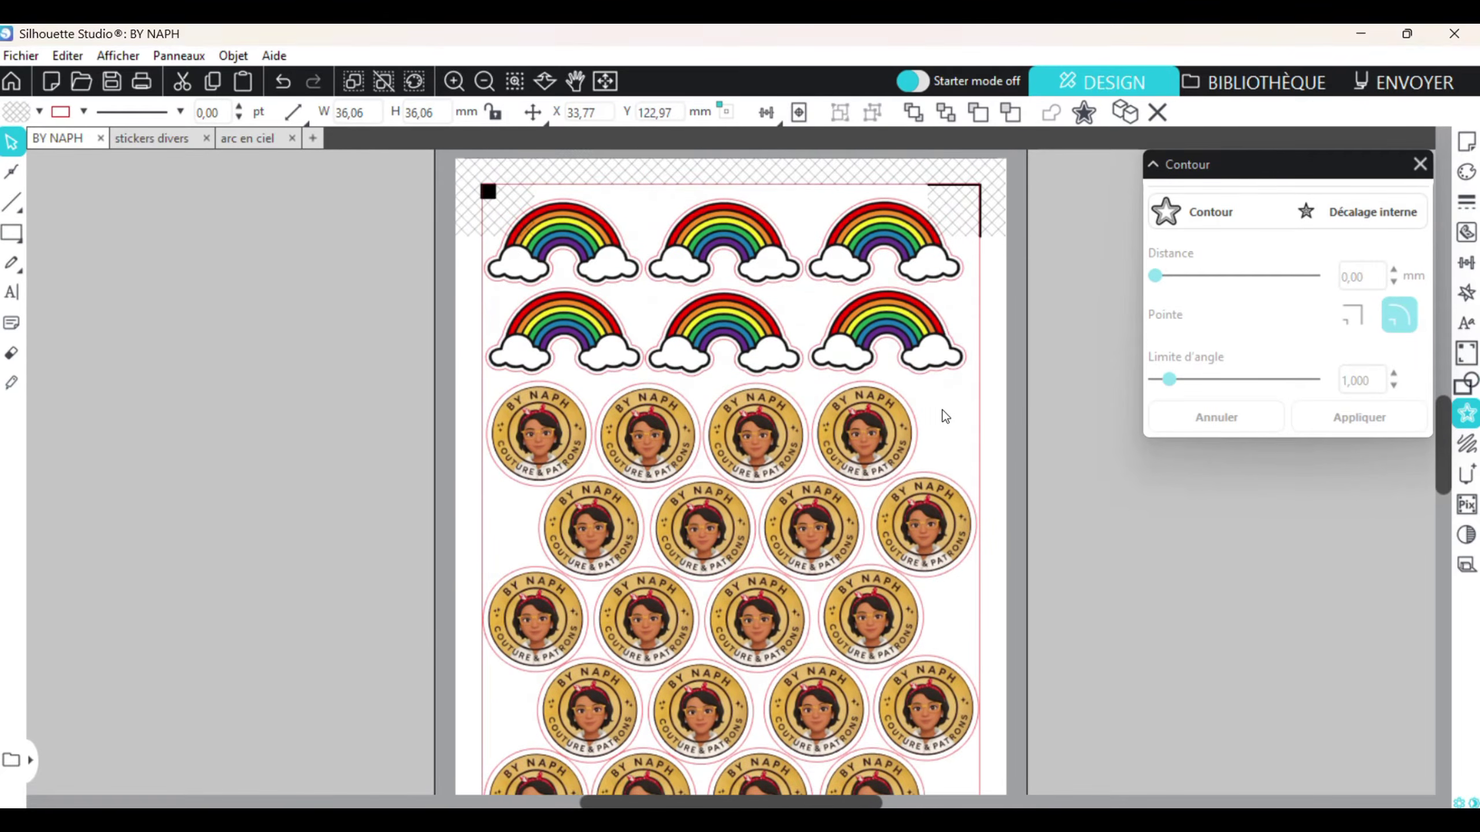
Check the cut lines around all rainbow and logo stickers in the send view, from first row to last, and return to the design
key(ctrl+F3)
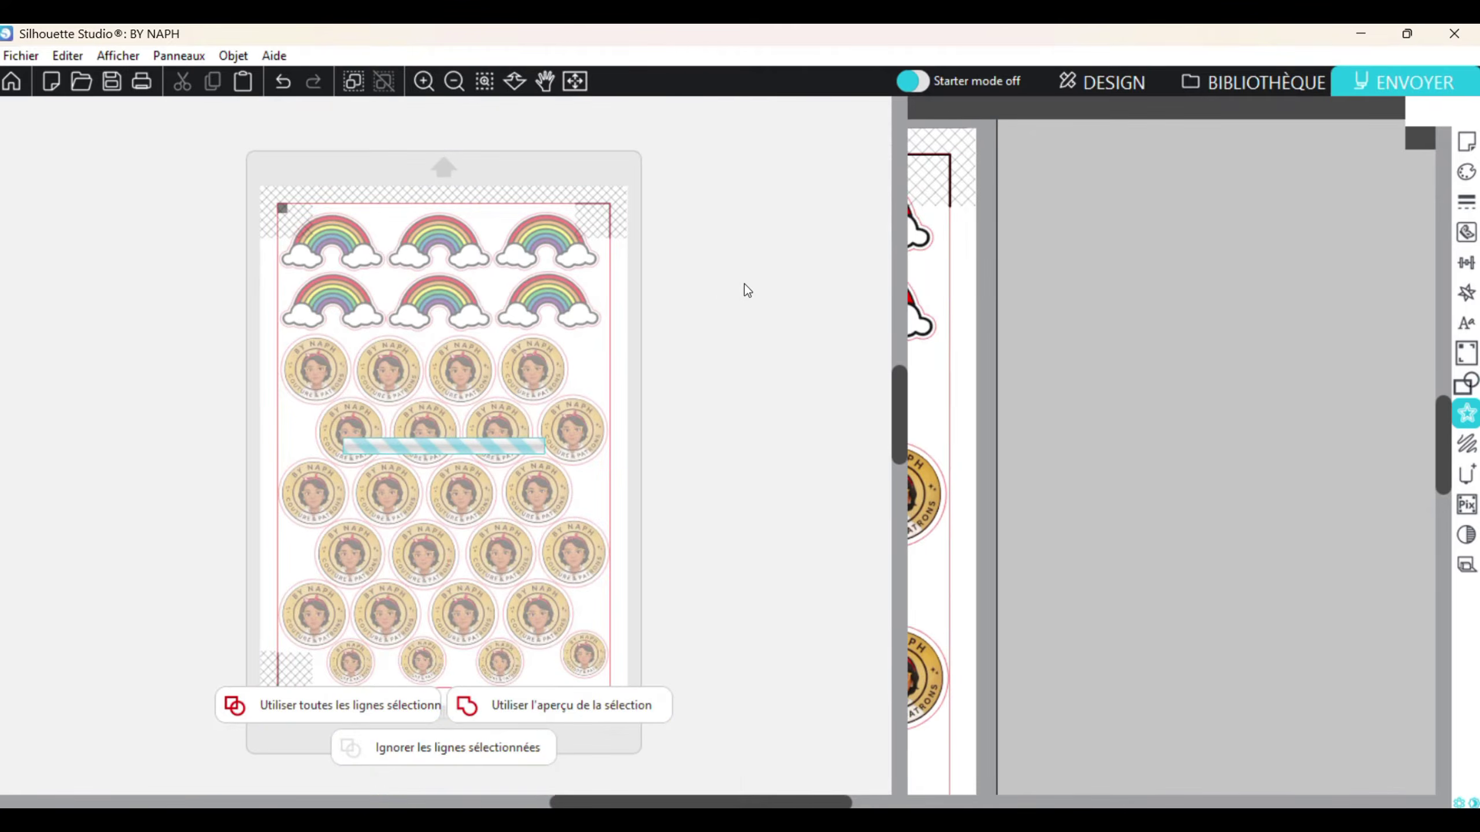
click(423, 81)
click(423, 81)
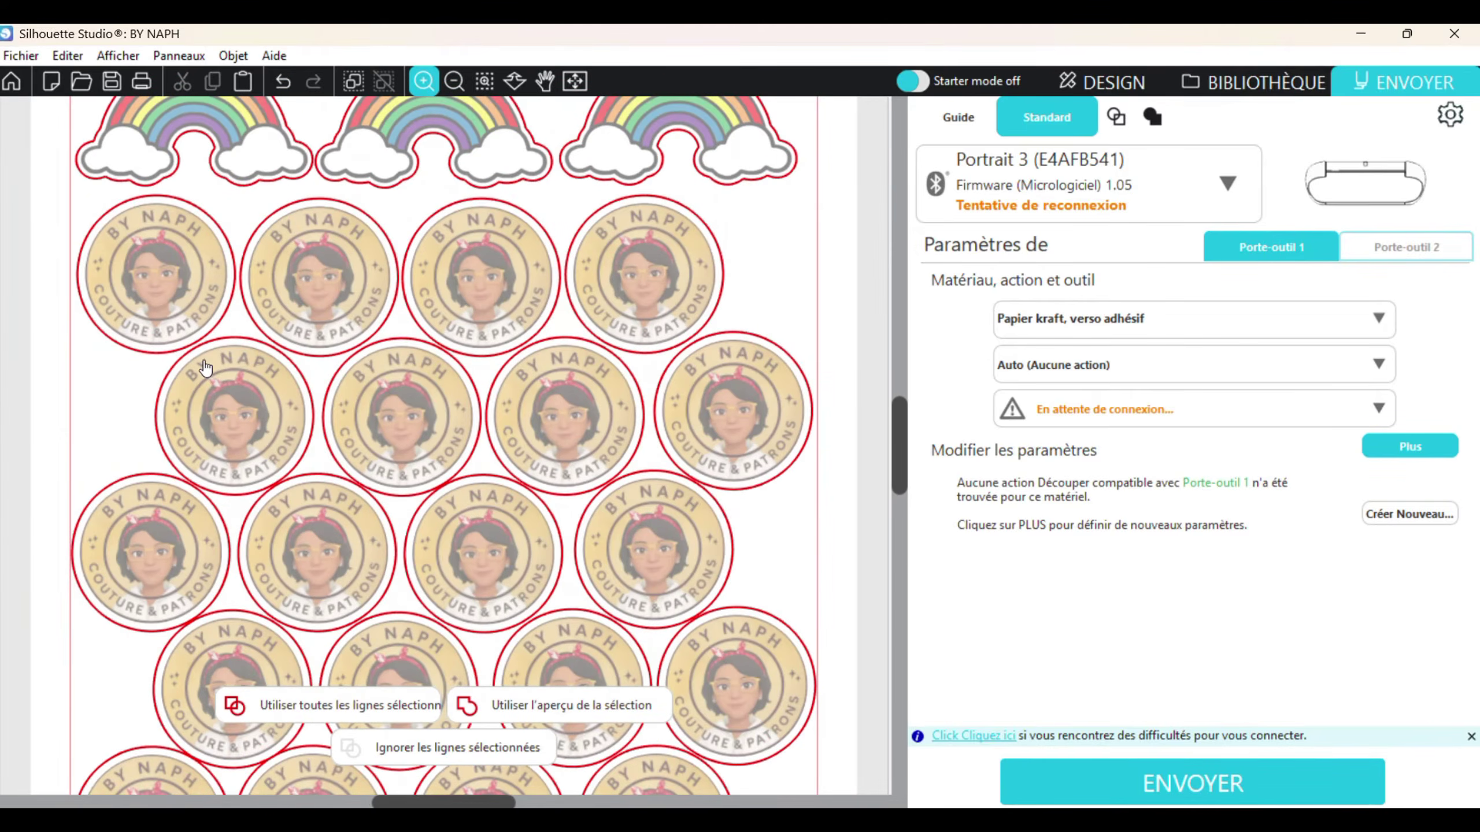
scroll(259, 450, up, 3)
scroll(260, 450, up, 5)
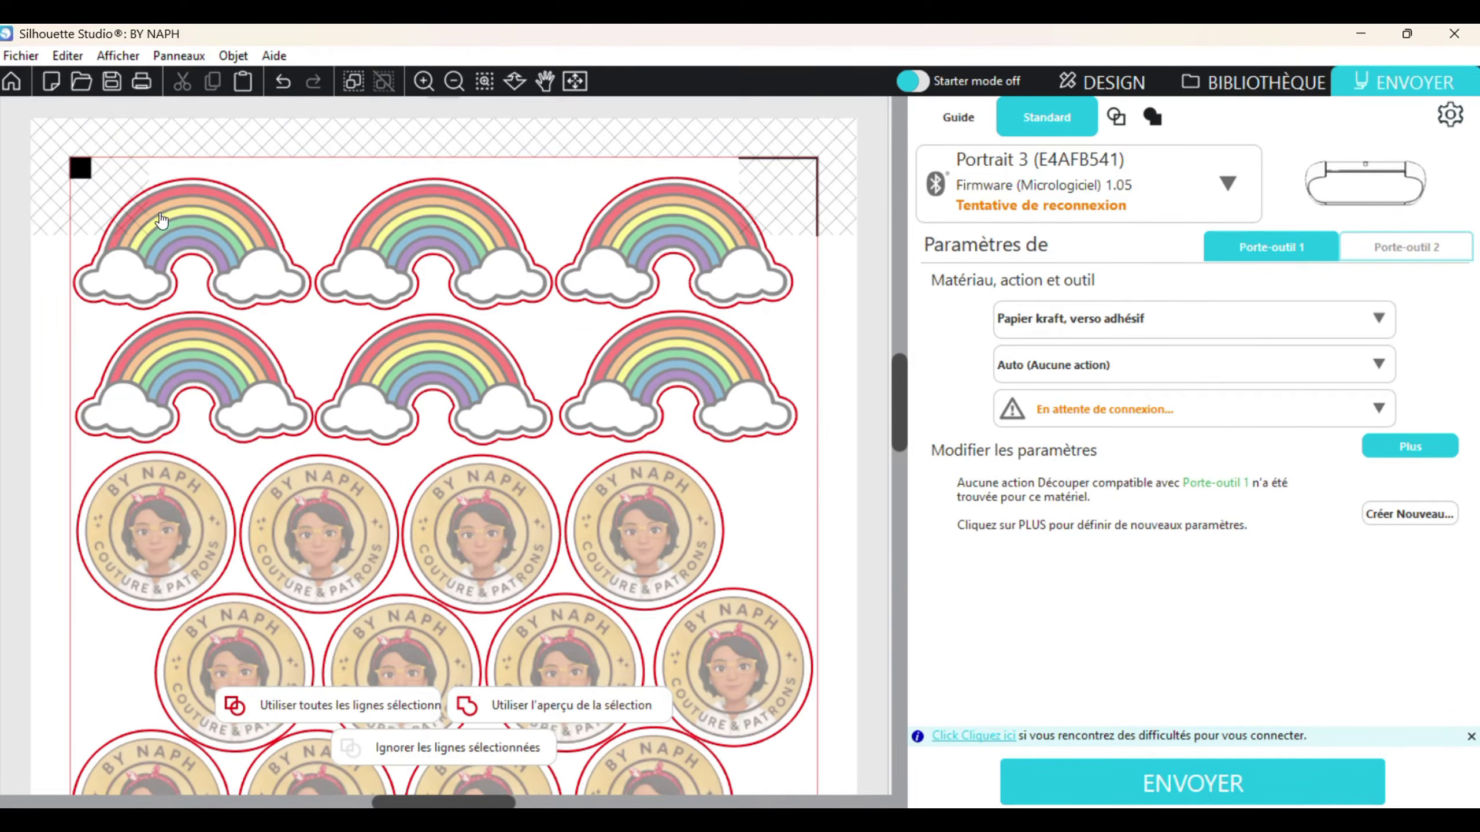
scroll(668, 410, down, 3)
scroll(668, 410, down, 5)
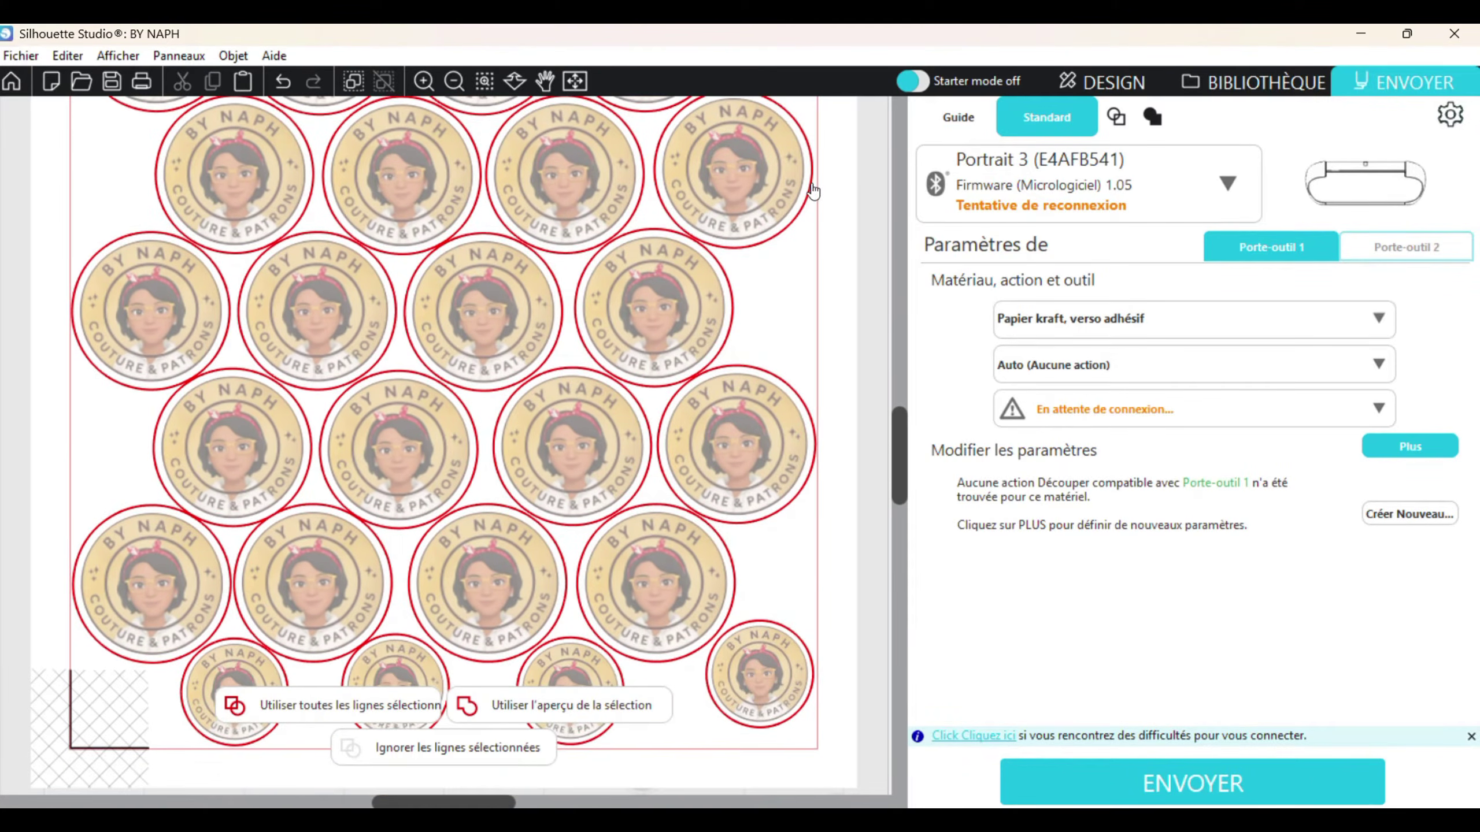
click(1104, 81)
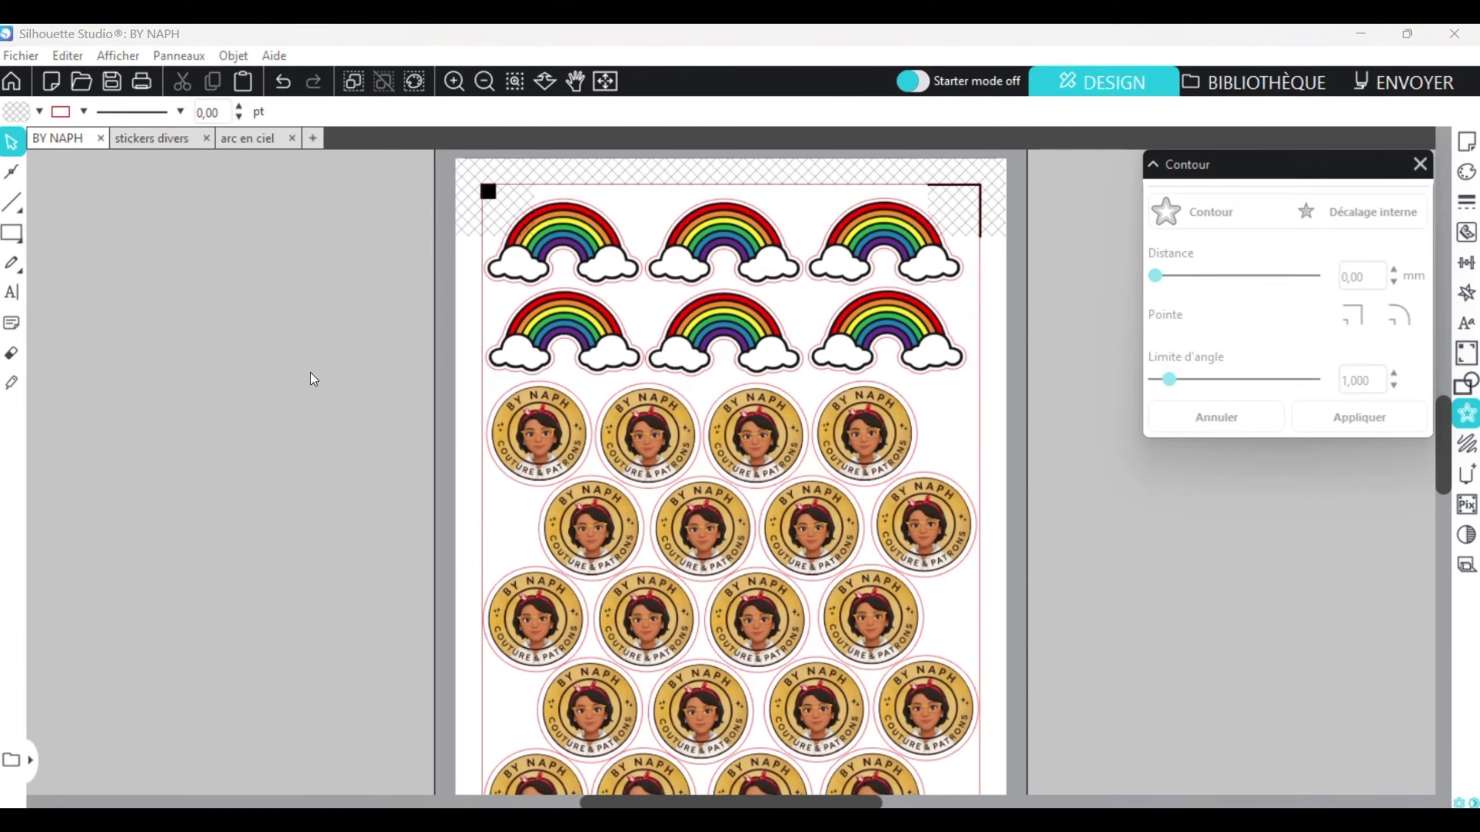
Save the sticker page to the hard disk as BY NAPH in the Stickers folder, replacing the existing file
scroll(417, 376, down, 4)
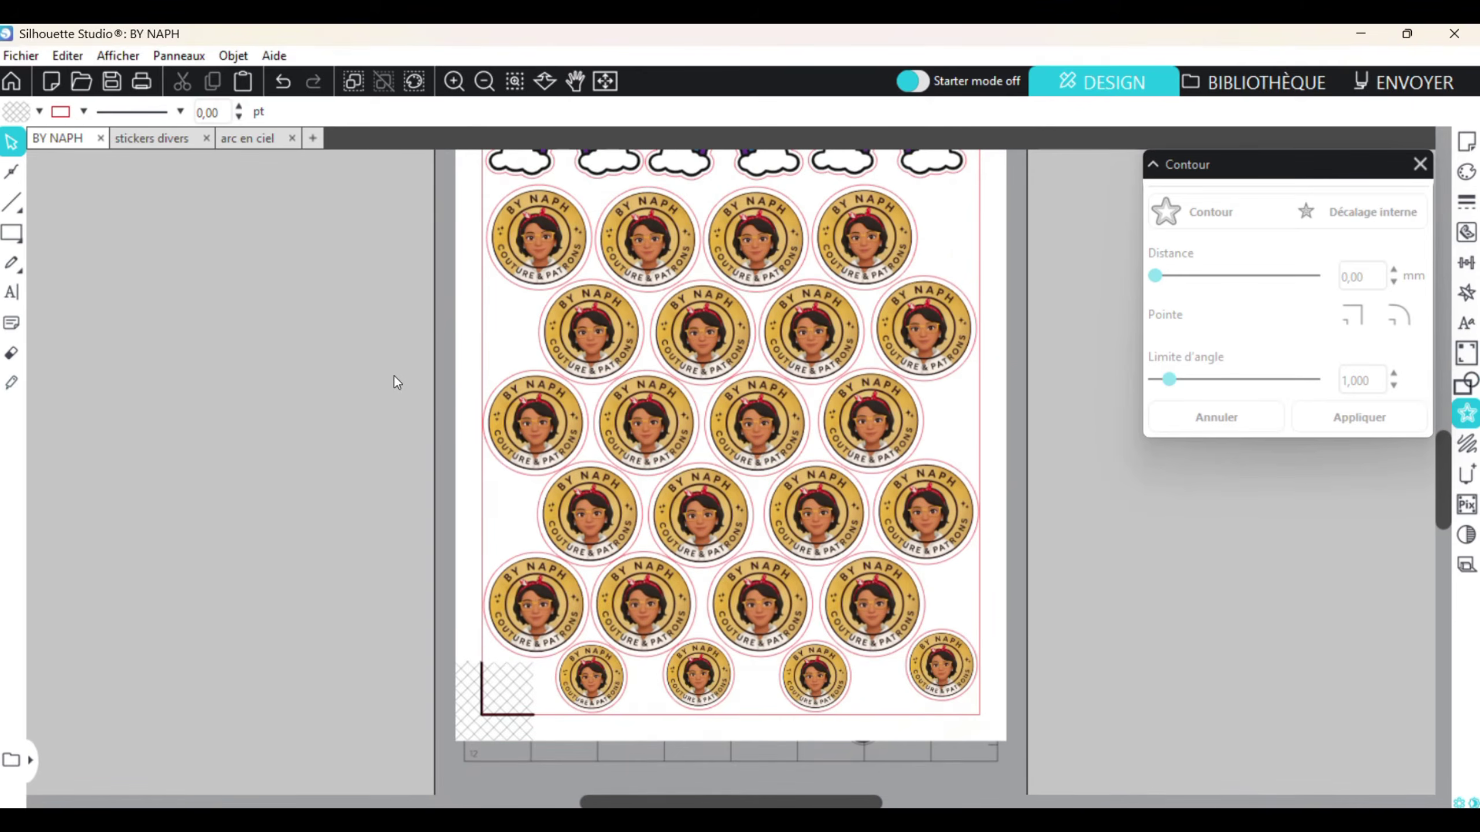
click(21, 58)
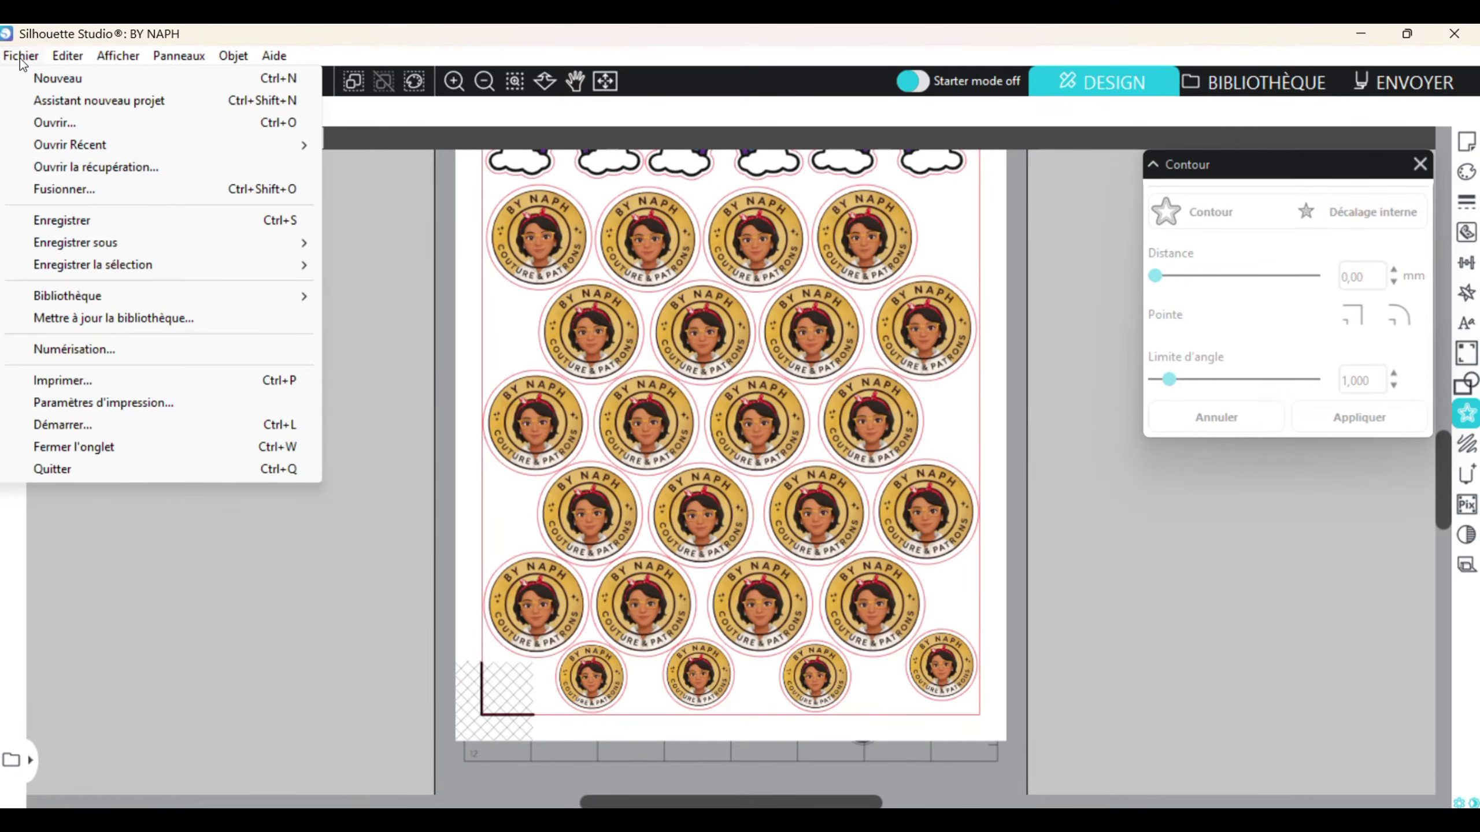
mouse_move(154, 245)
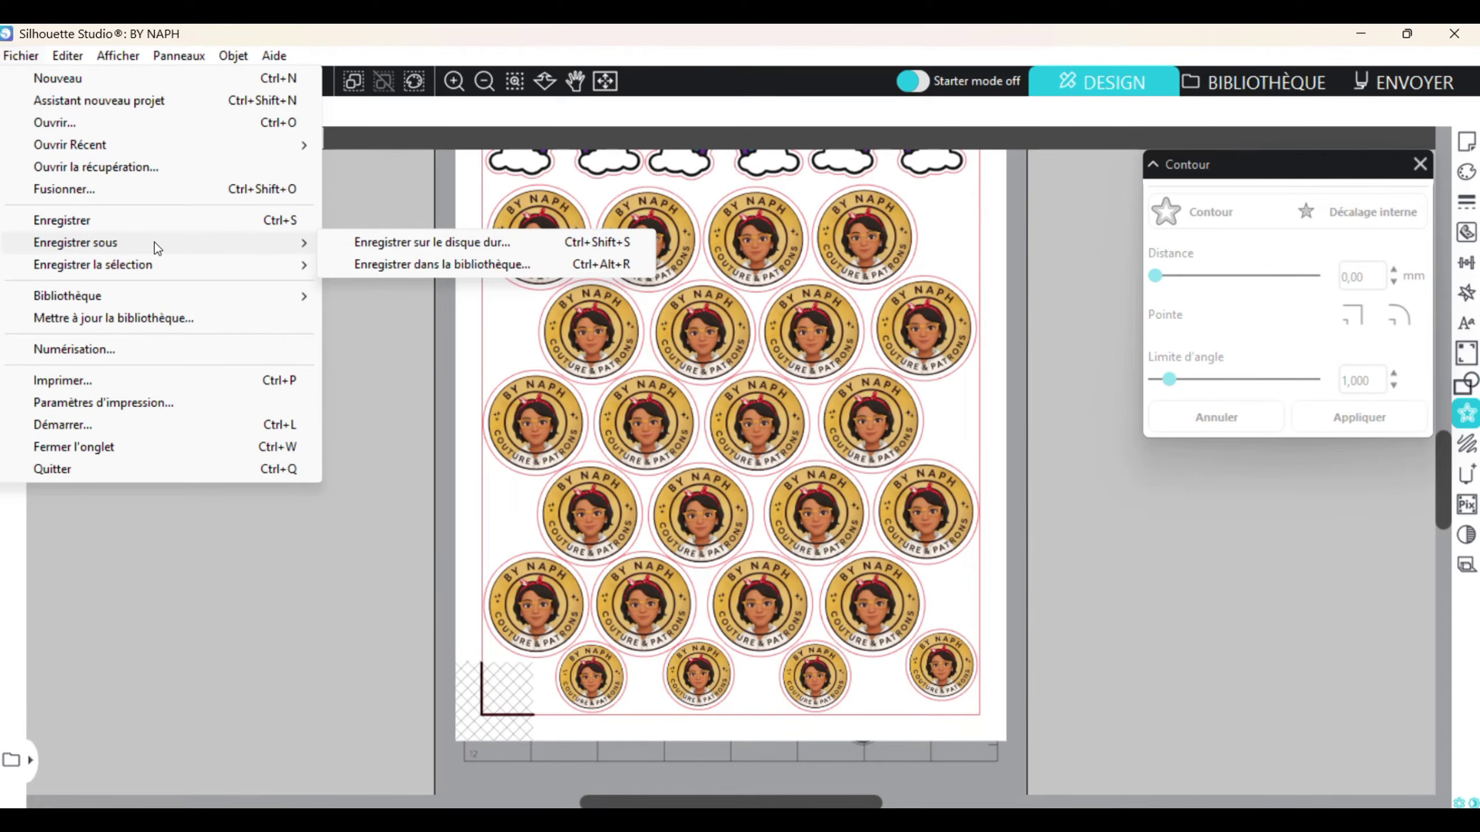
click(452, 251)
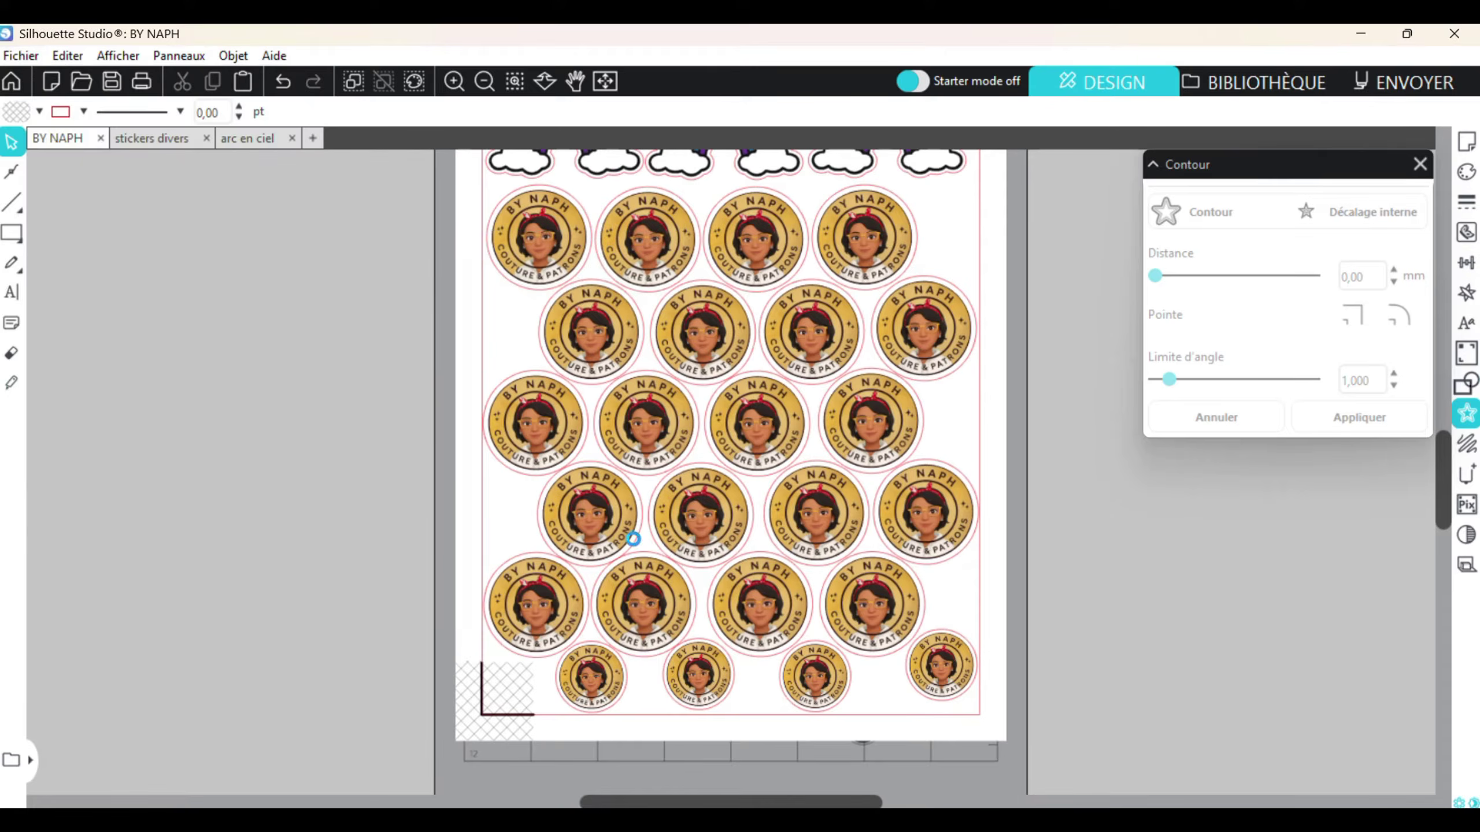
click(570, 511)
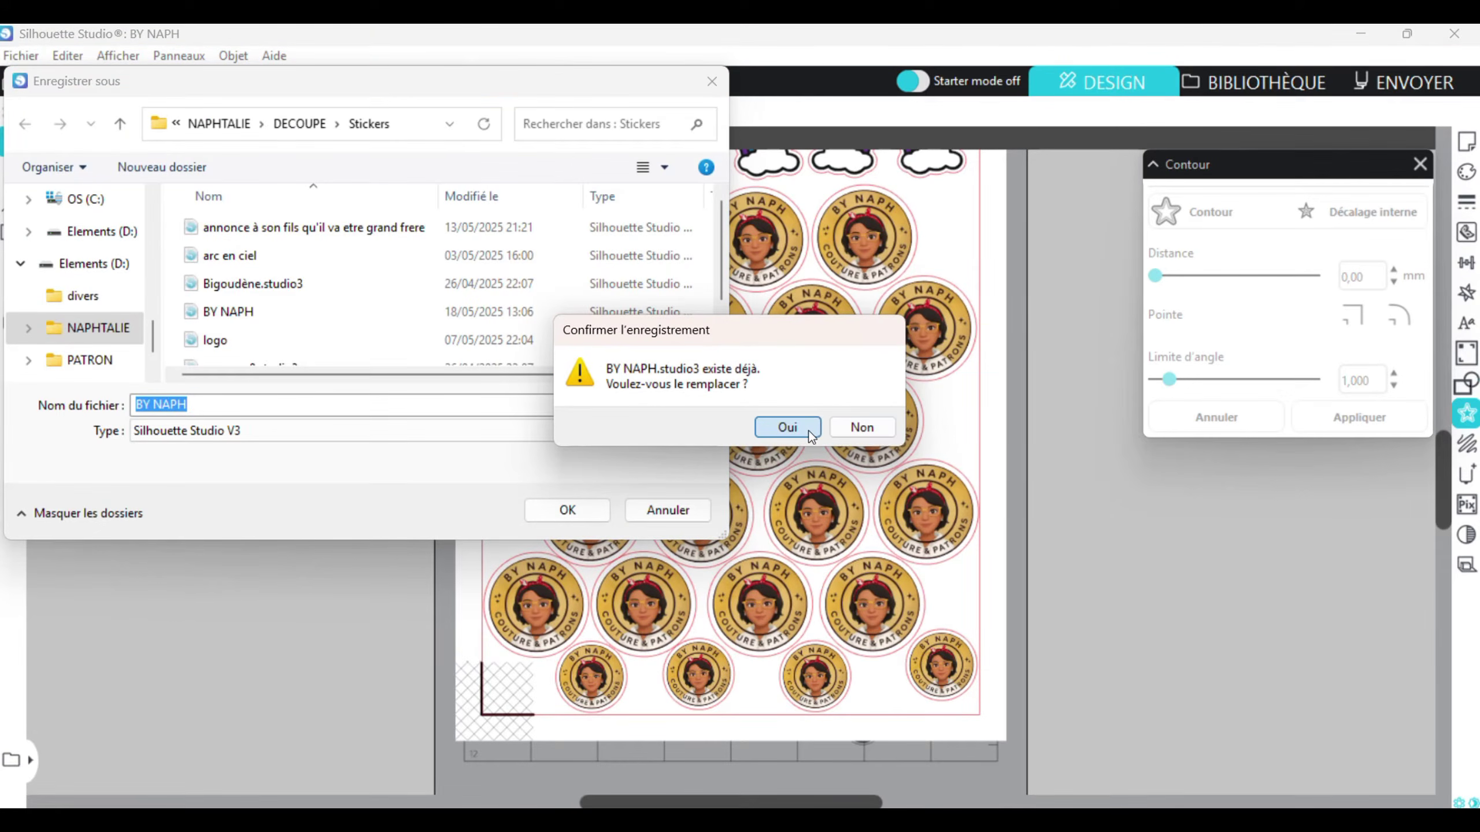
click(808, 430)
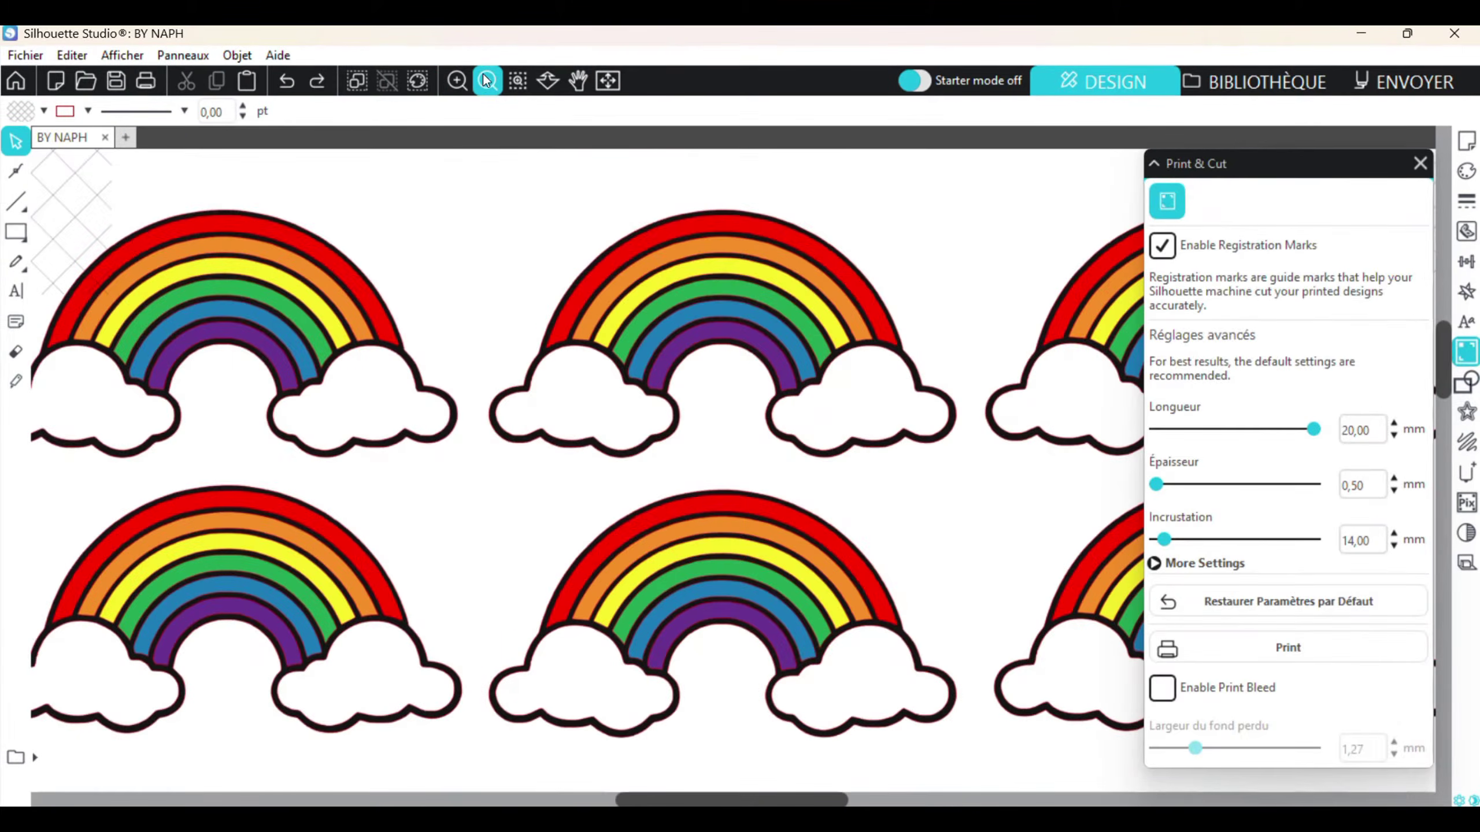
Examine how the six rainbows sit together between the registration marks, both from afar and close up
click(487, 80)
click(487, 80)
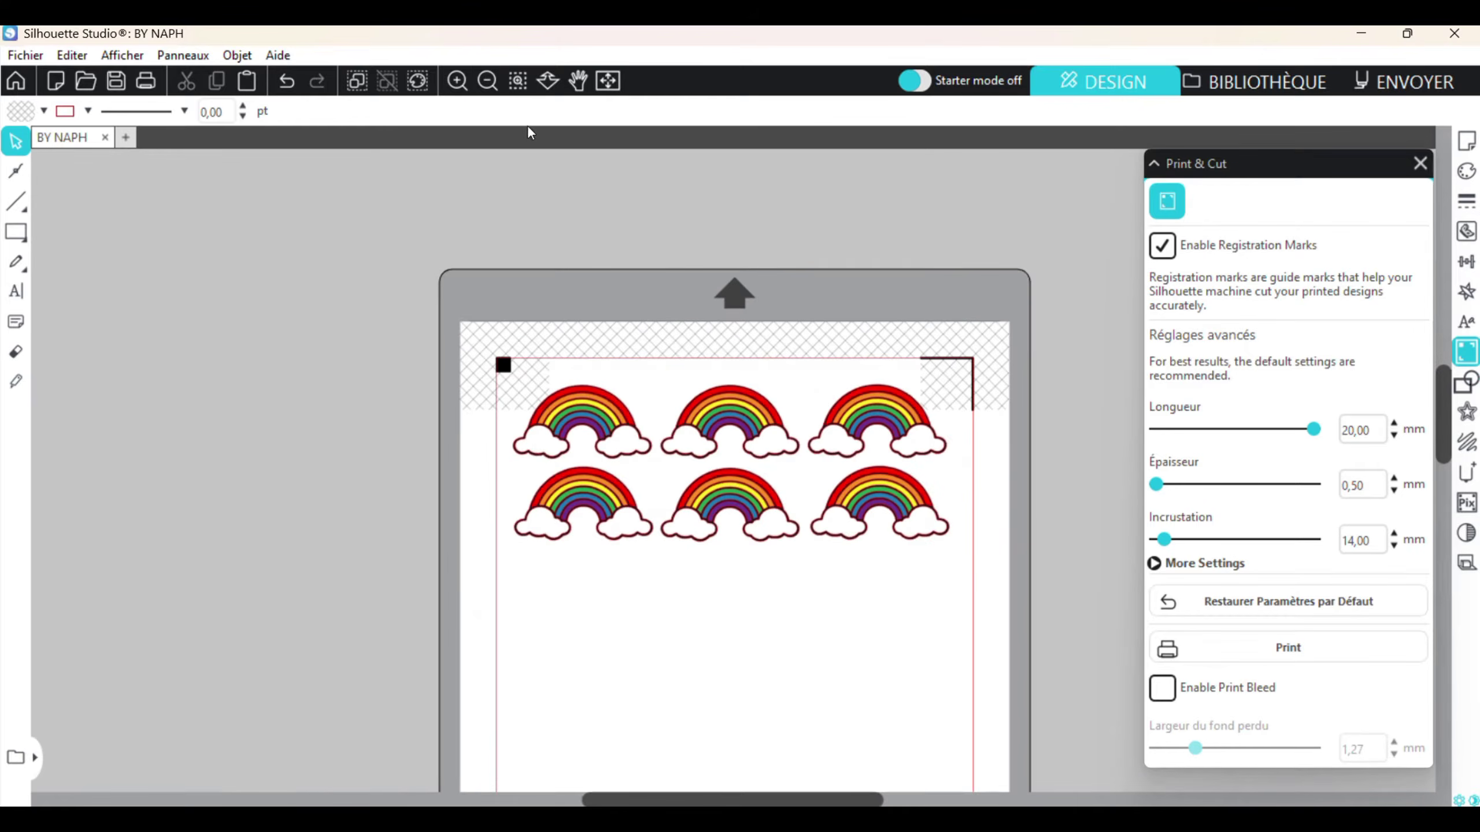
drag(415, 274, 976, 636)
click(961, 582)
click(488, 80)
click(457, 80)
click(457, 79)
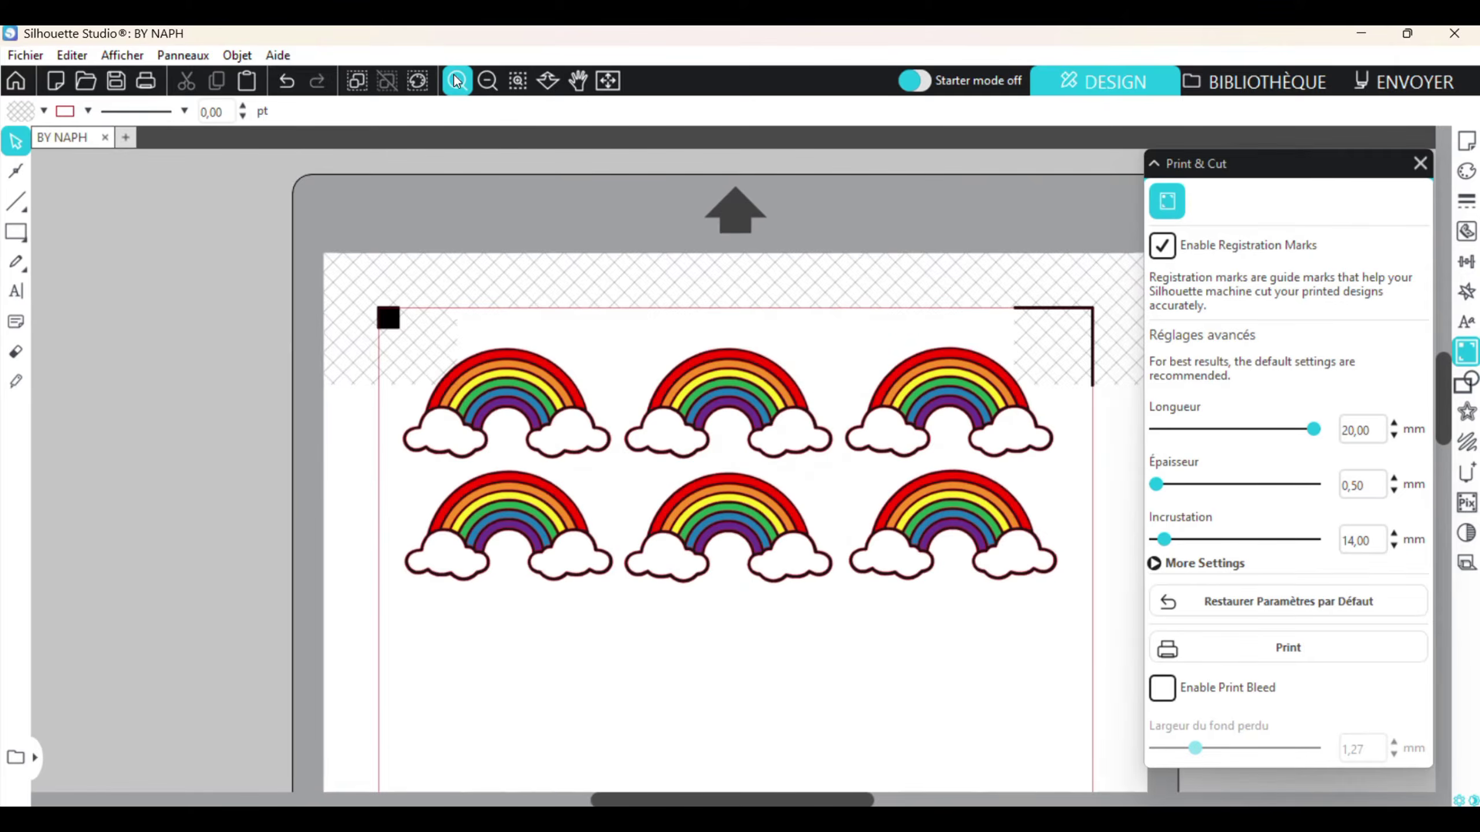
click(456, 80)
drag(746, 799, 781, 792)
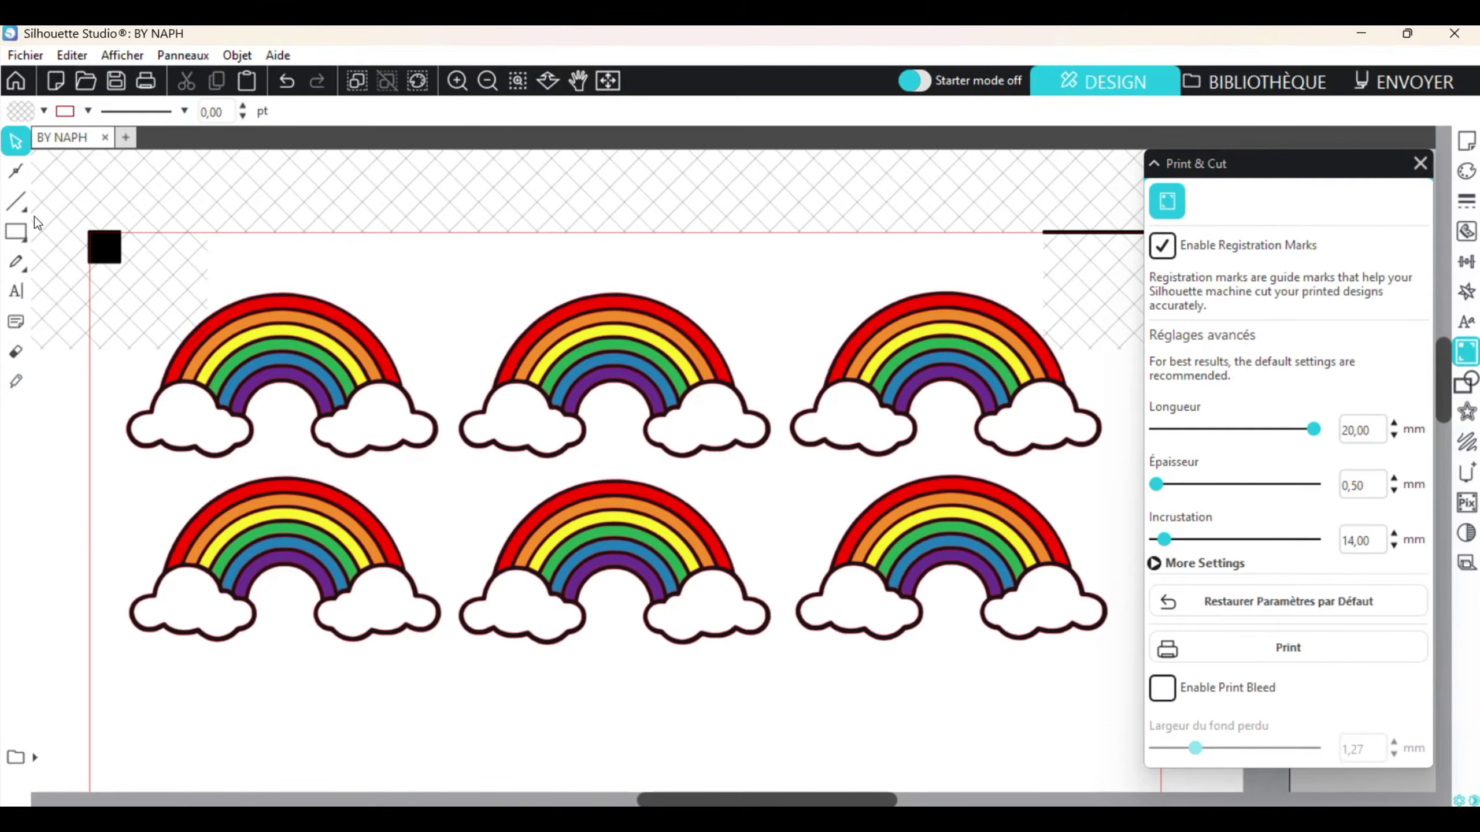
click(214, 605)
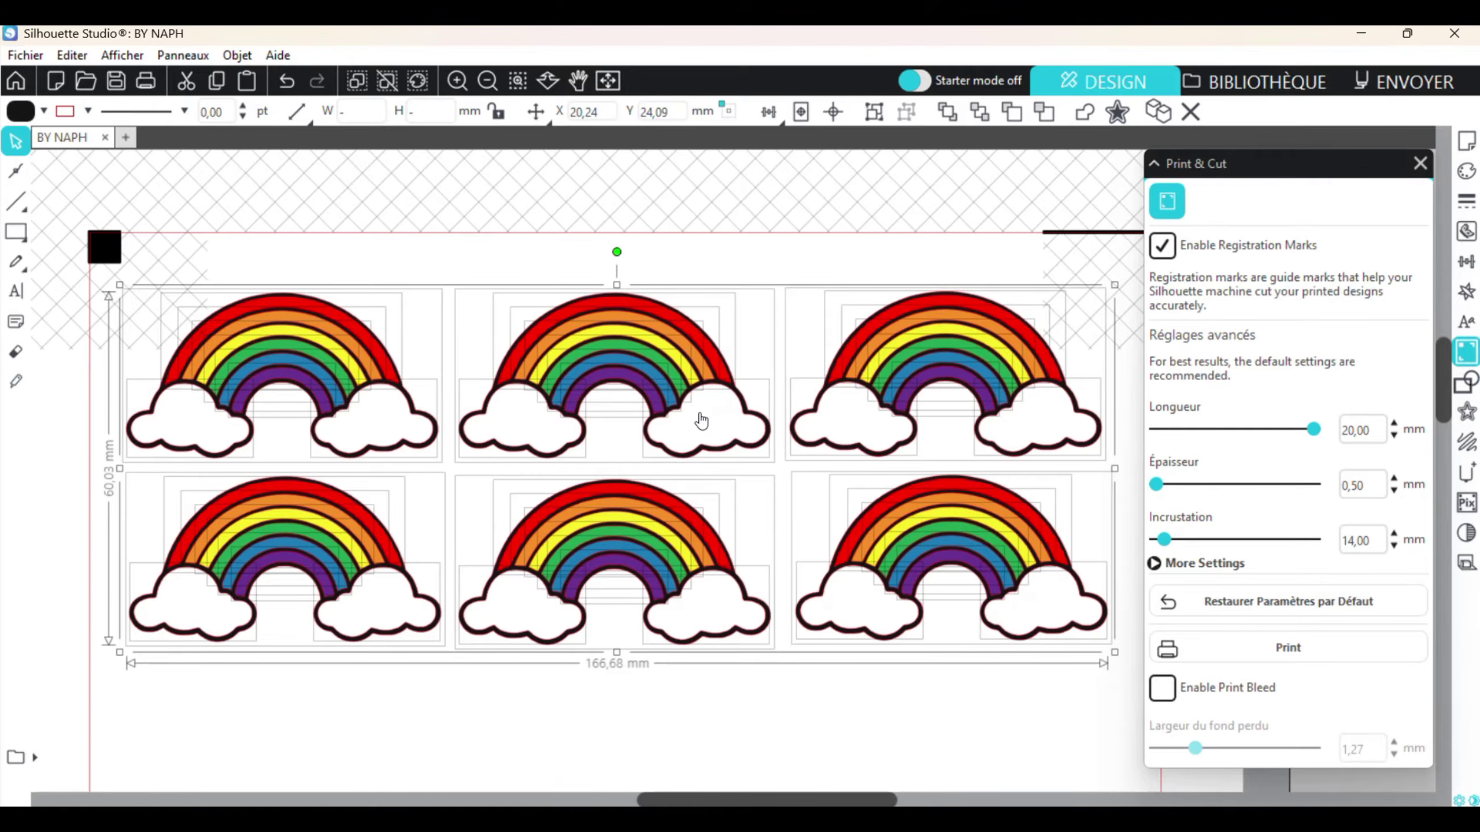
click(1054, 766)
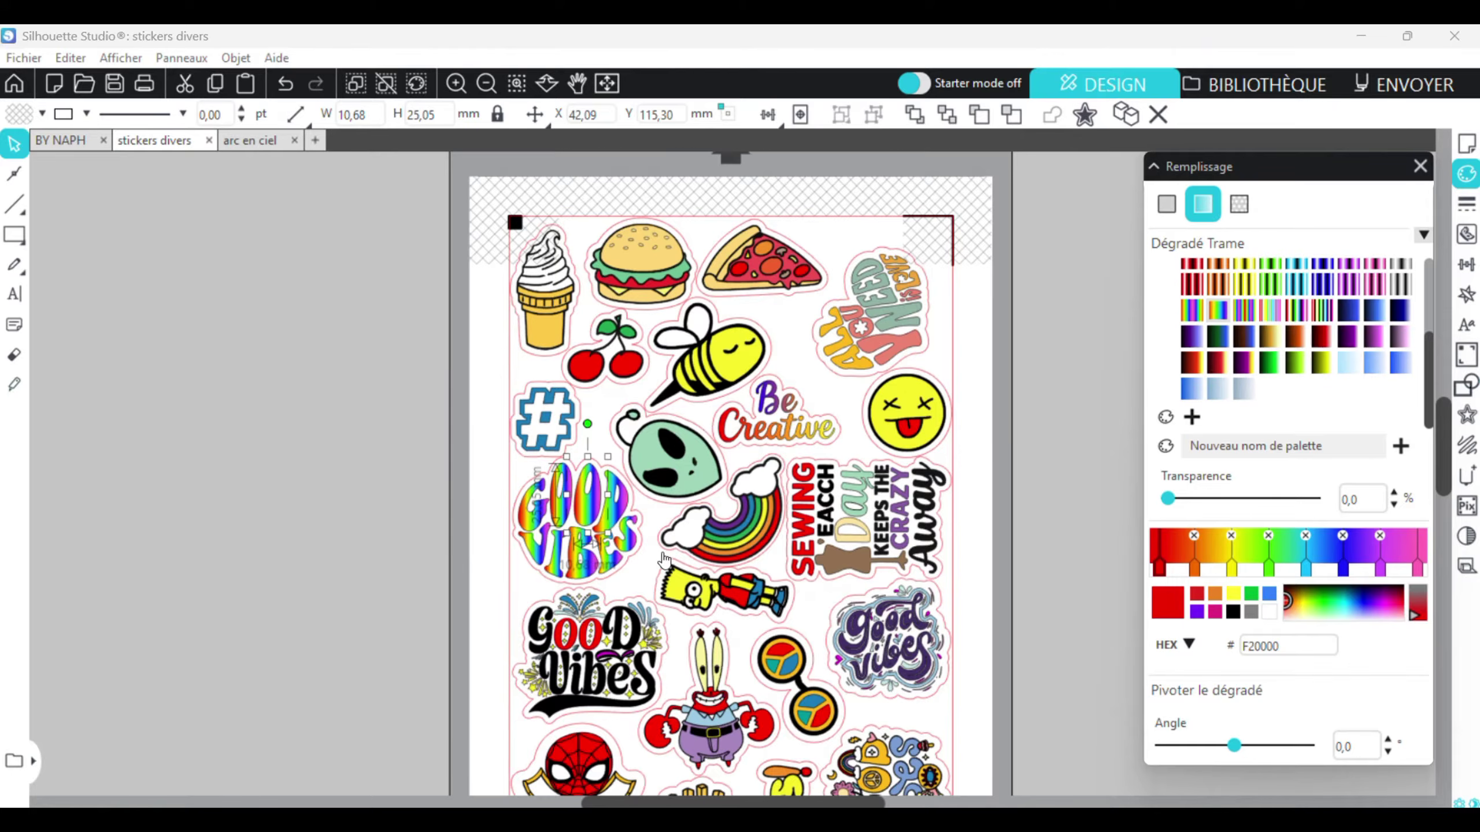
Examine the assorted contoured stickers throughout the stickers divers page, from the food designs down to the lower registration mark
scroll(682, 542, down, 3)
scroll(1034, 478, down, 1)
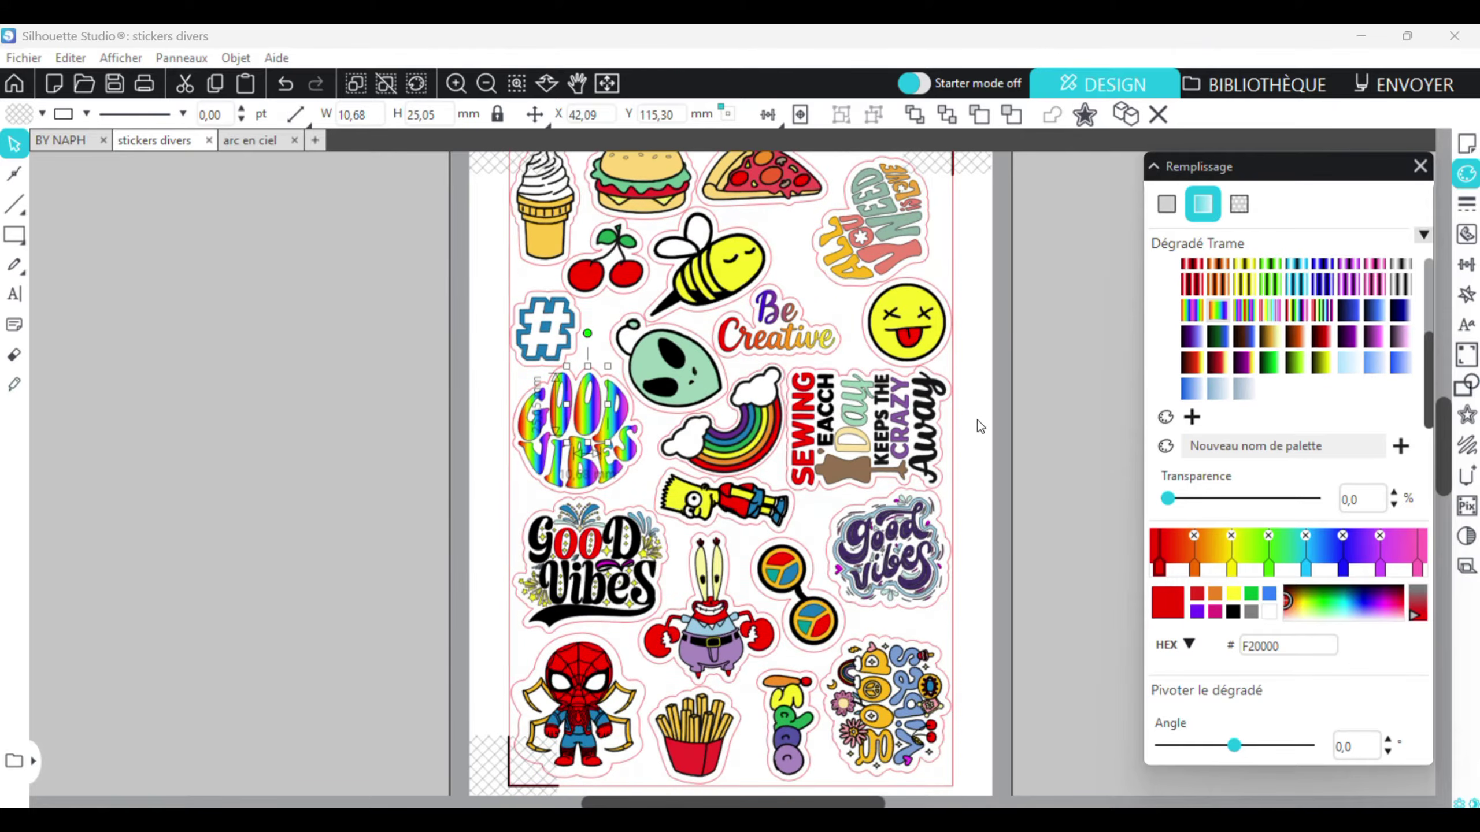
scroll(979, 426, down, 3)
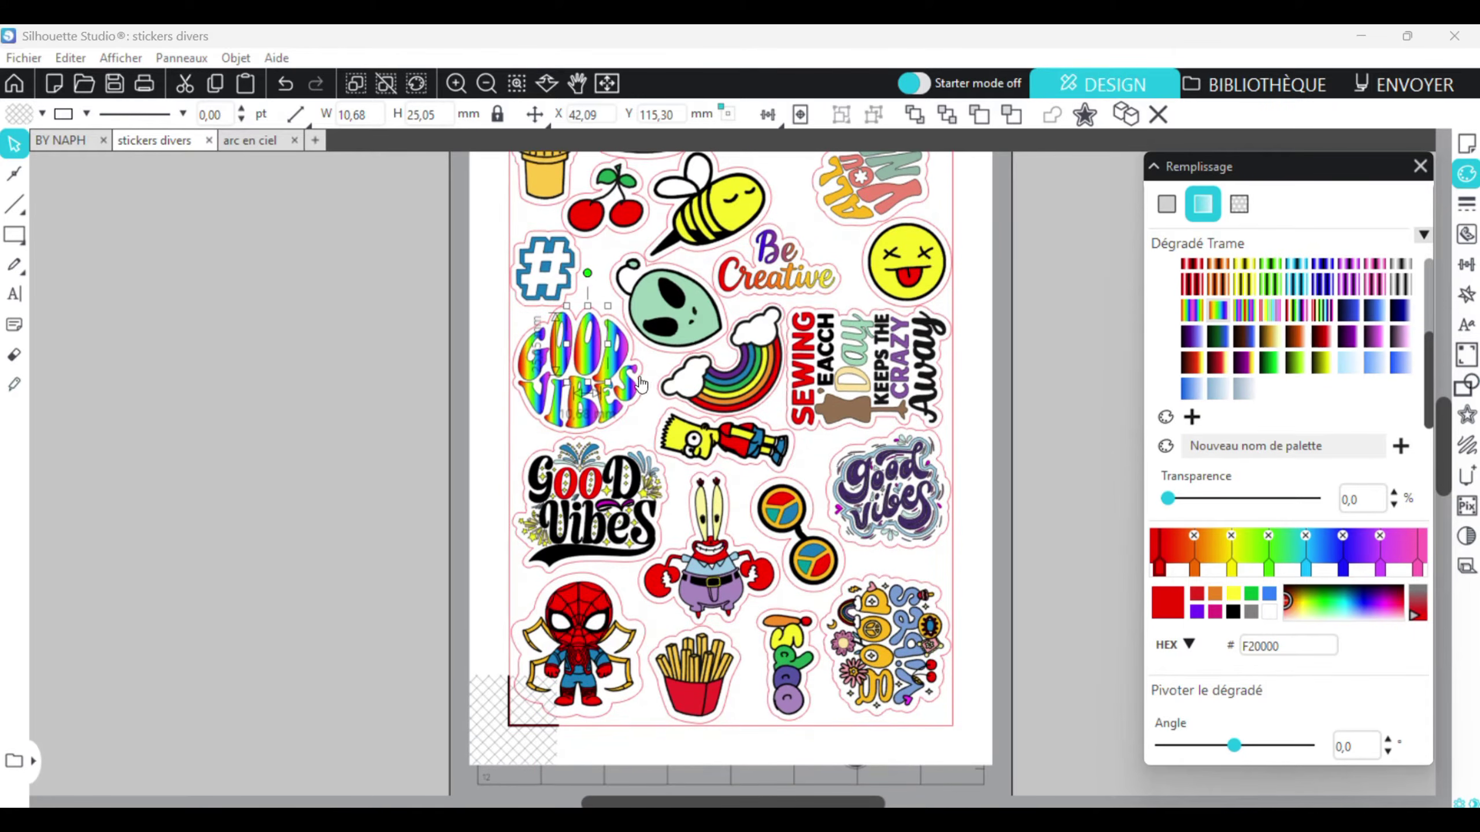
scroll(436, 338, up, 4)
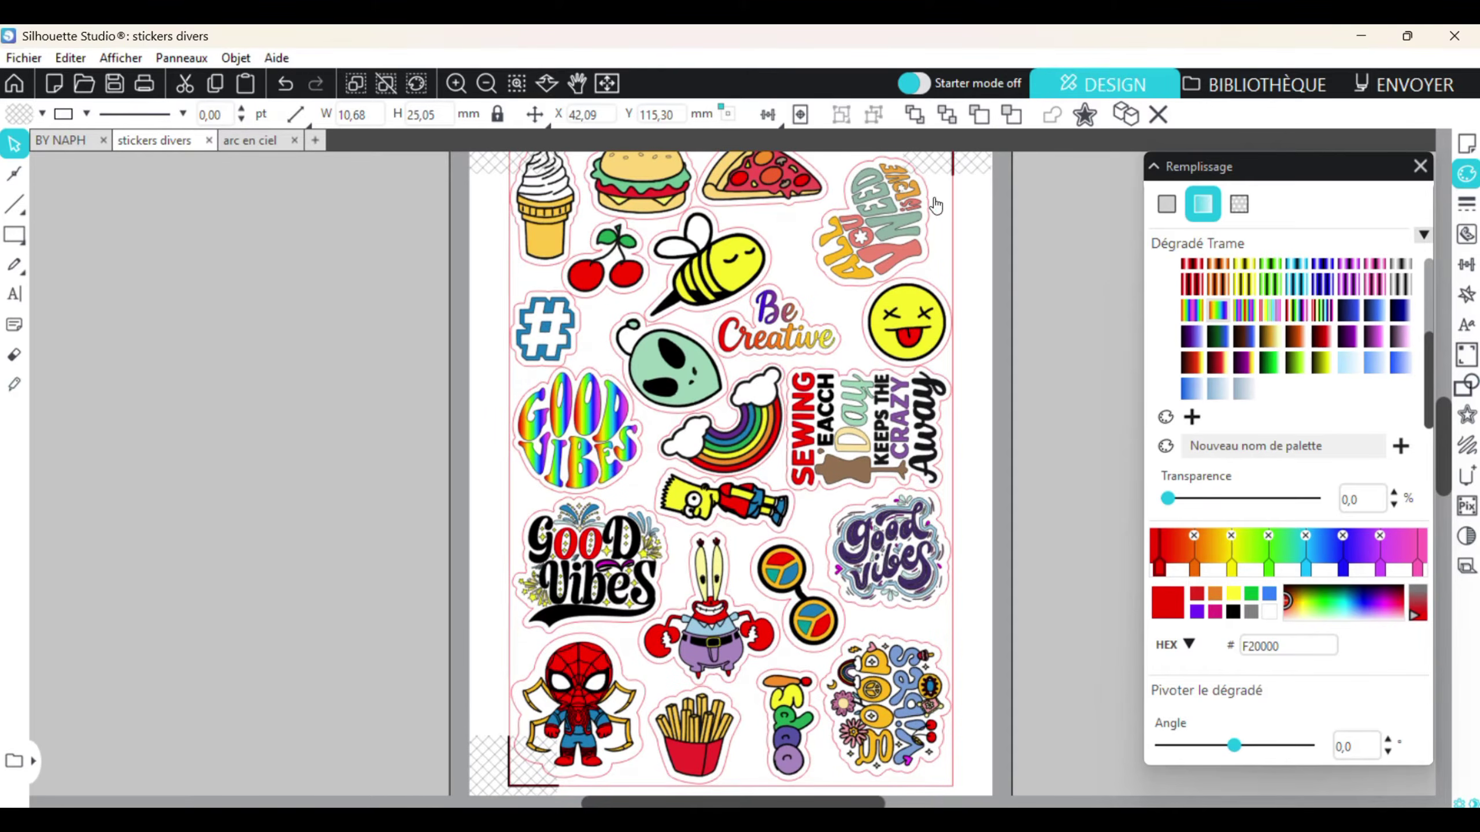
scroll(876, 288, up, 1)
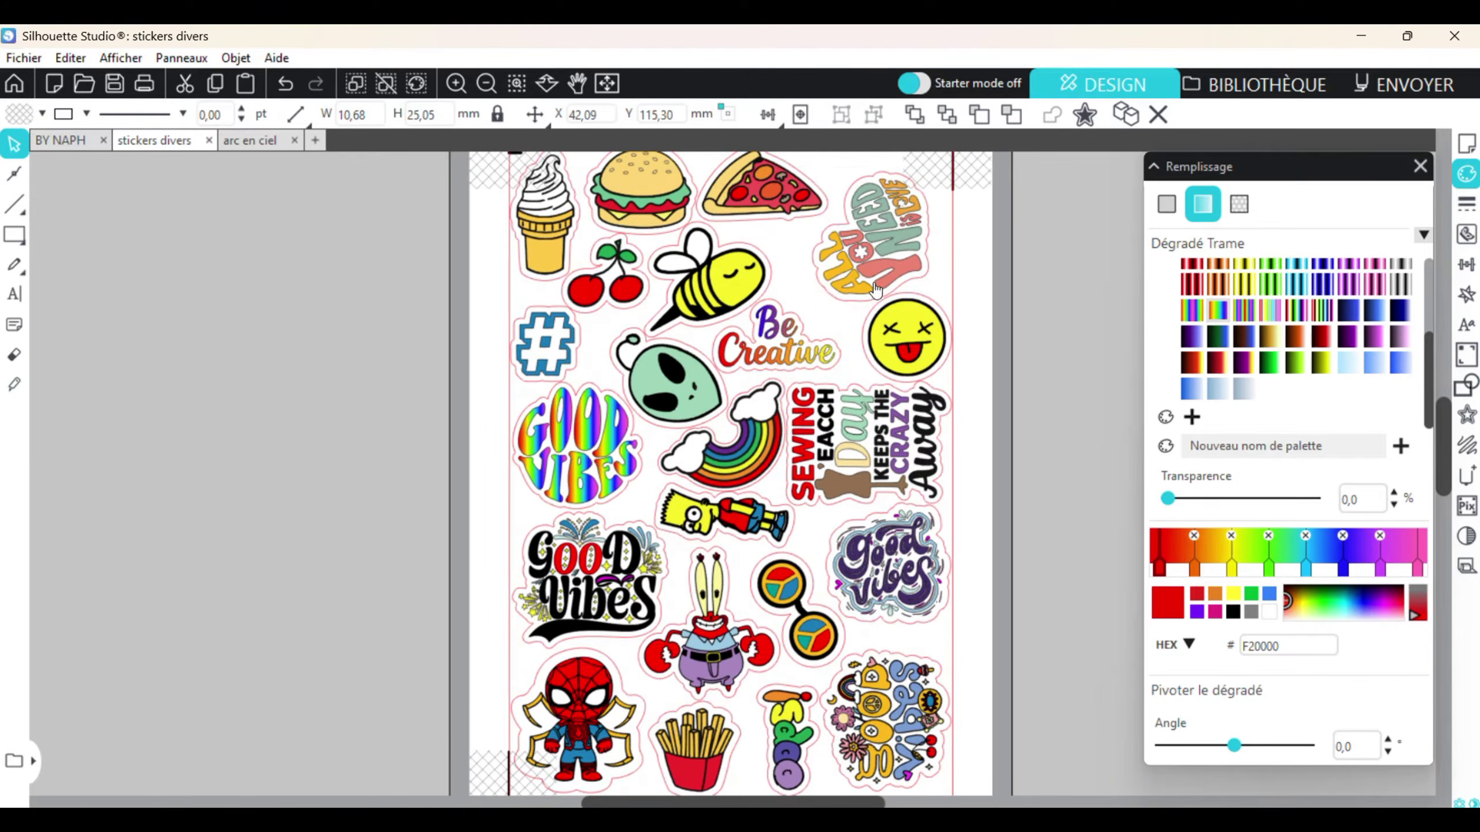
scroll(876, 288, up, 1)
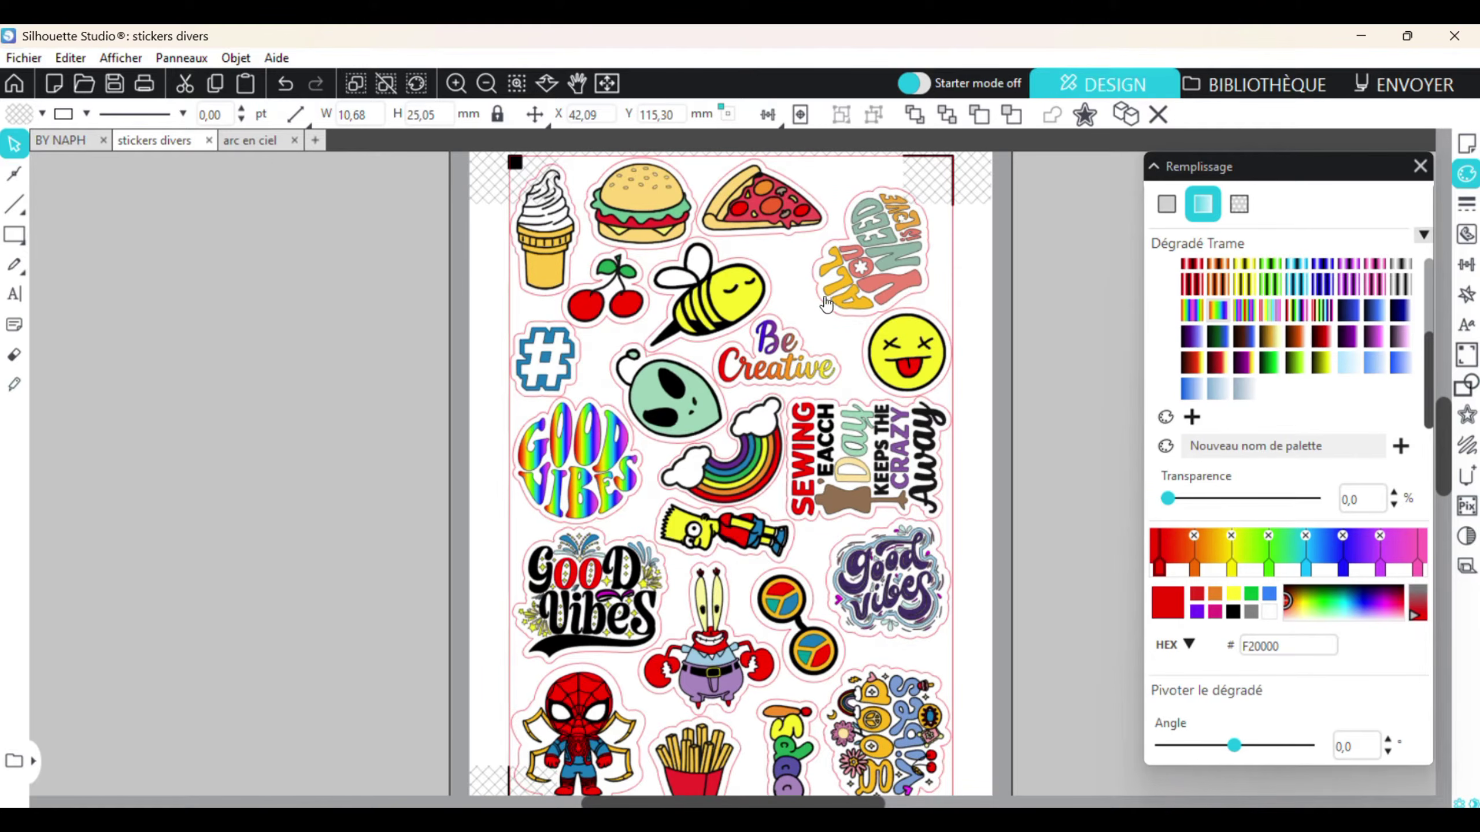
click(1010, 694)
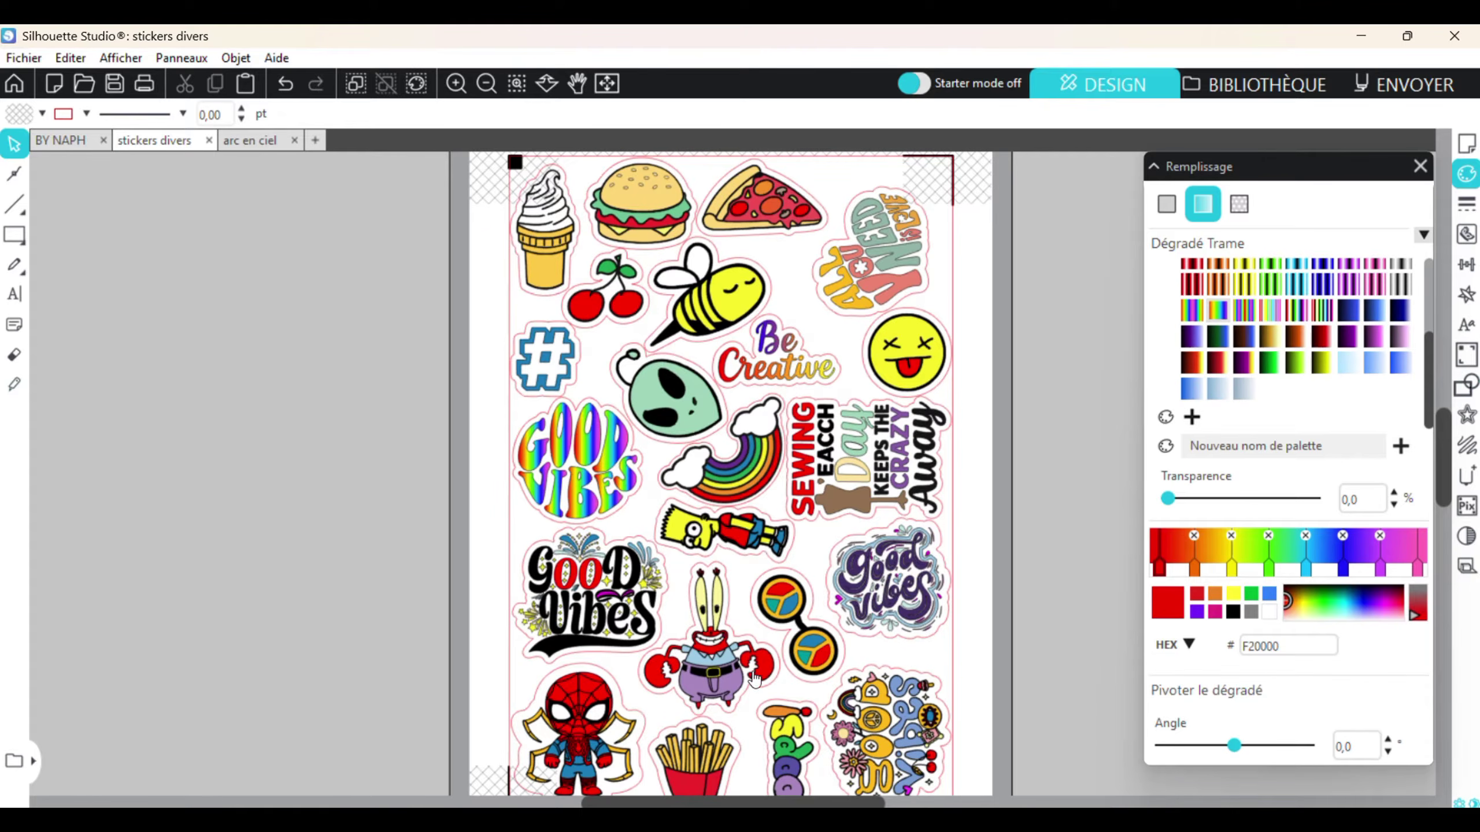
scroll(754, 681, down, 1)
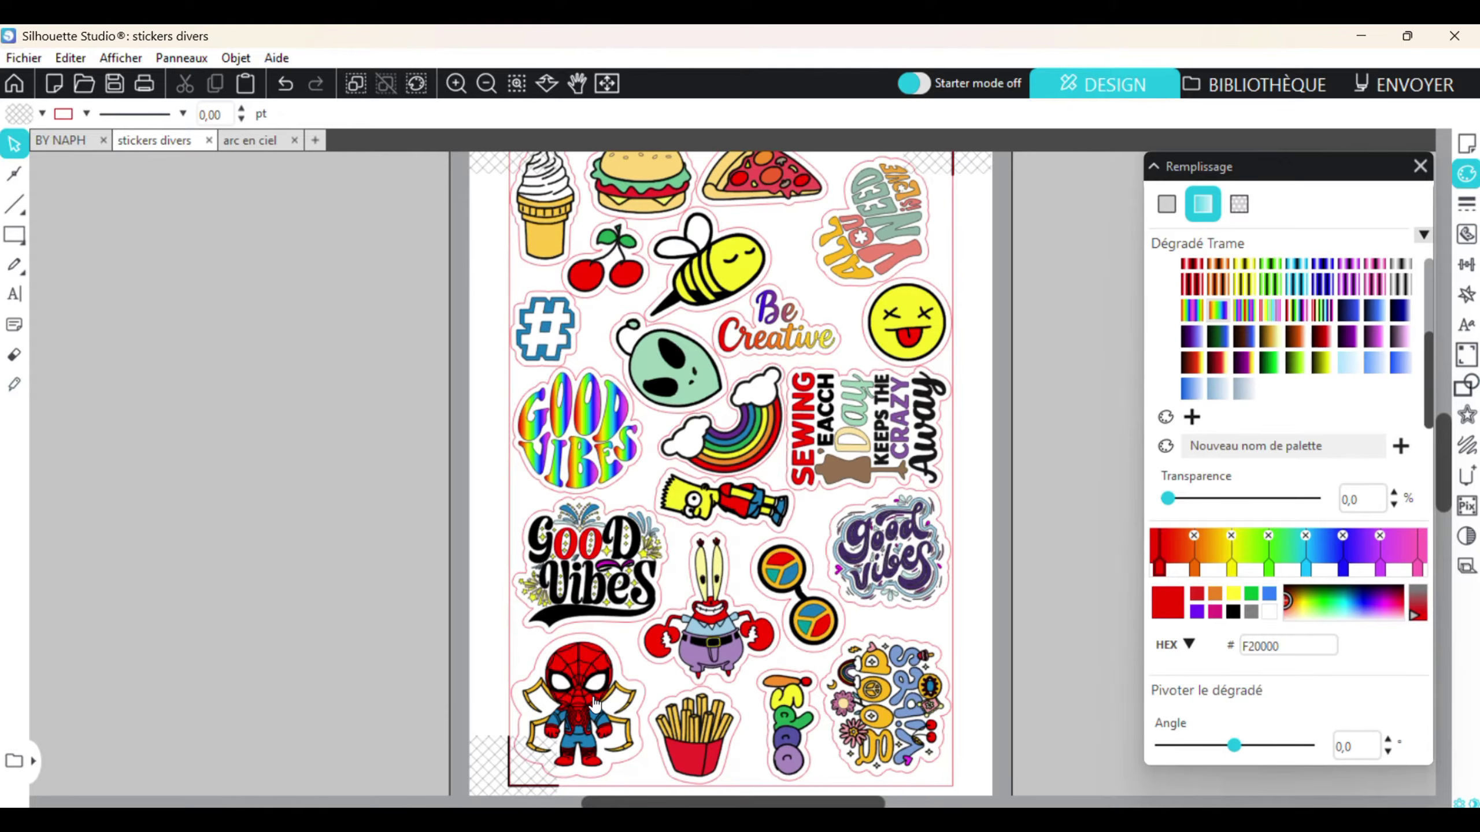
scroll(594, 707, up, 1)
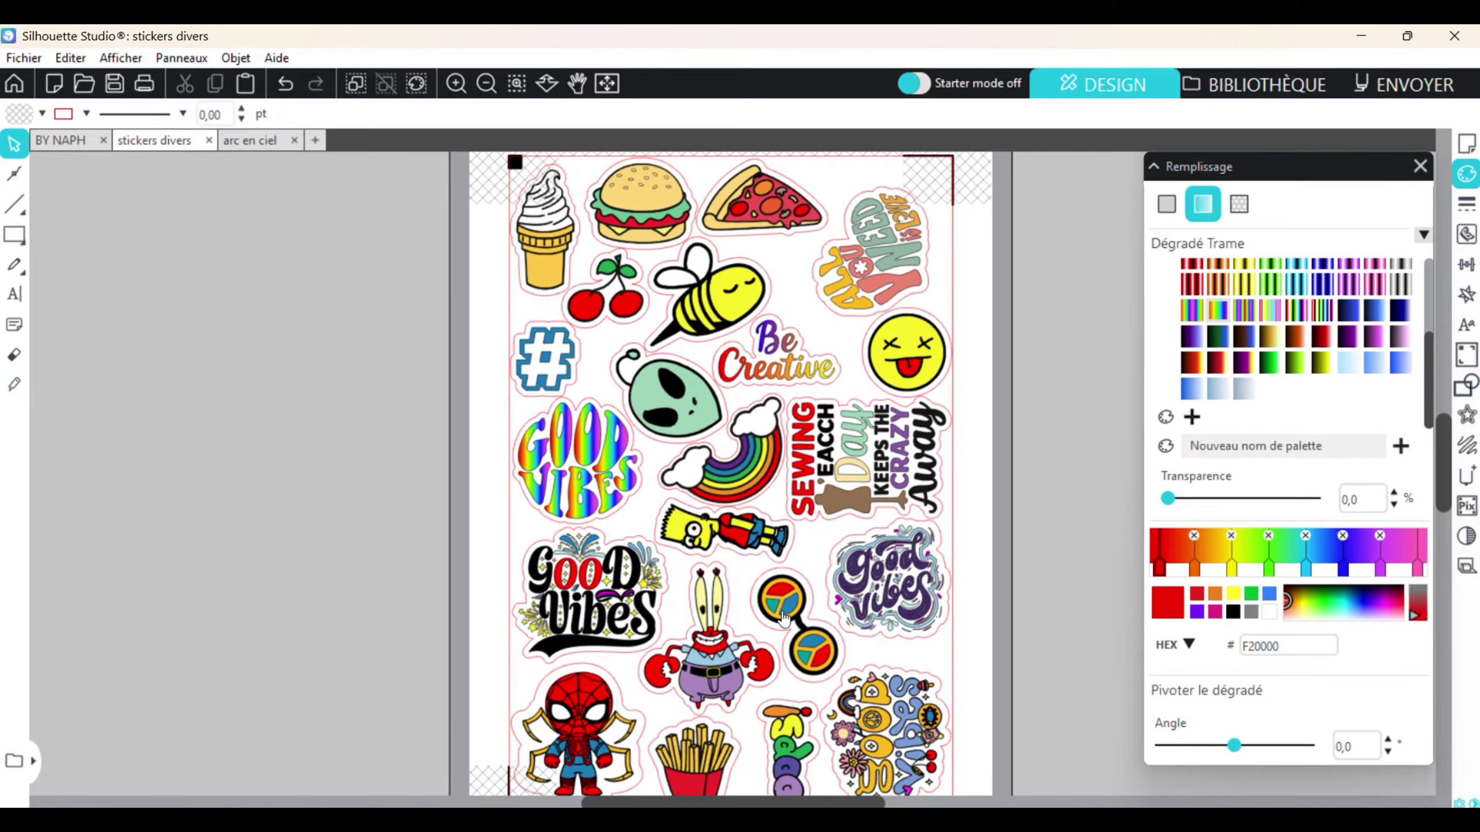
scroll(738, 617, down, 1)
scroll(738, 616, down, 3)
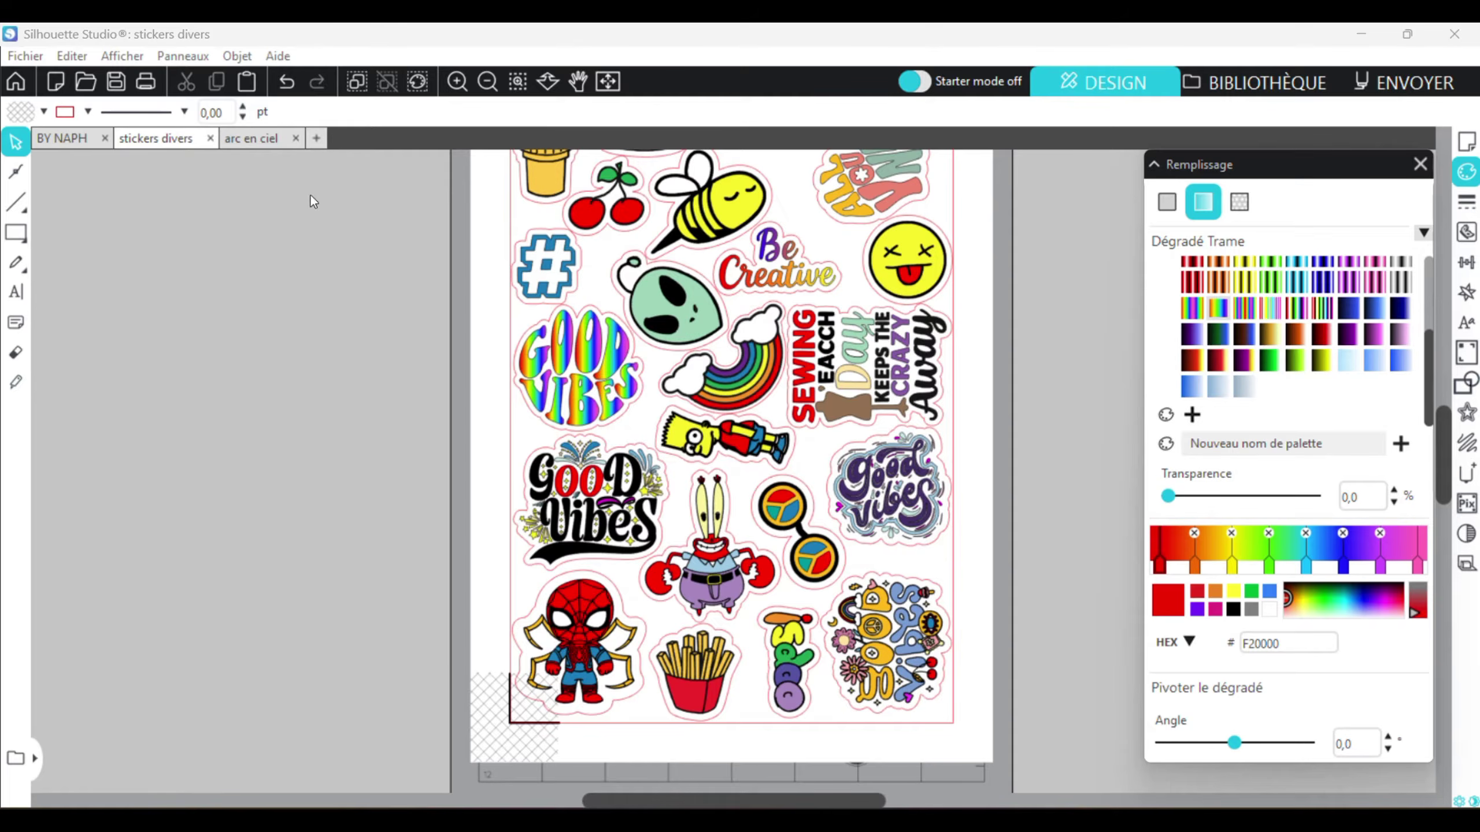
scroll(817, 268, up, 4)
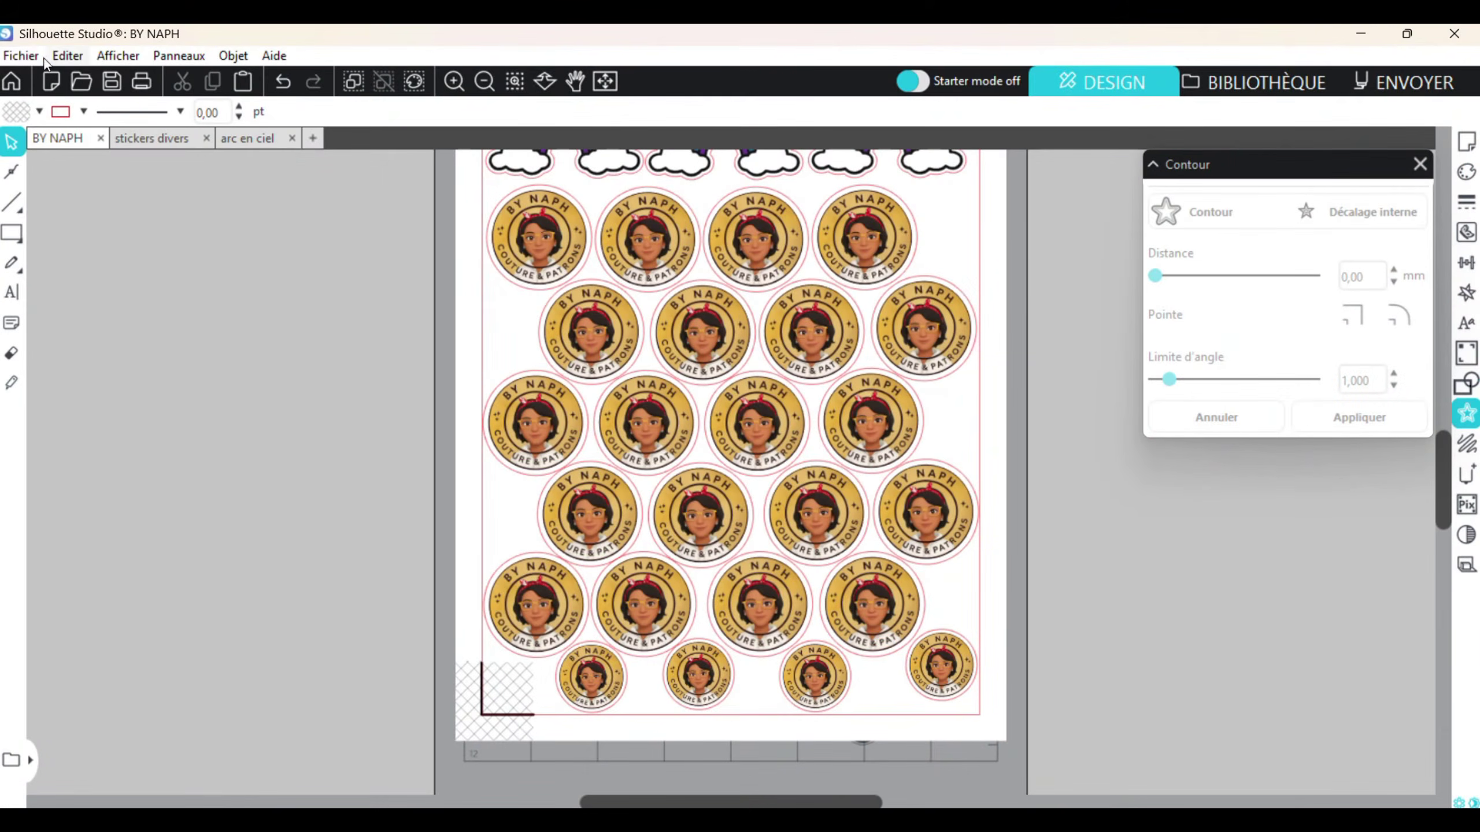
Open the print preview of the BY NAPH page and check its stickers and registration marks from end to end
click(23, 56)
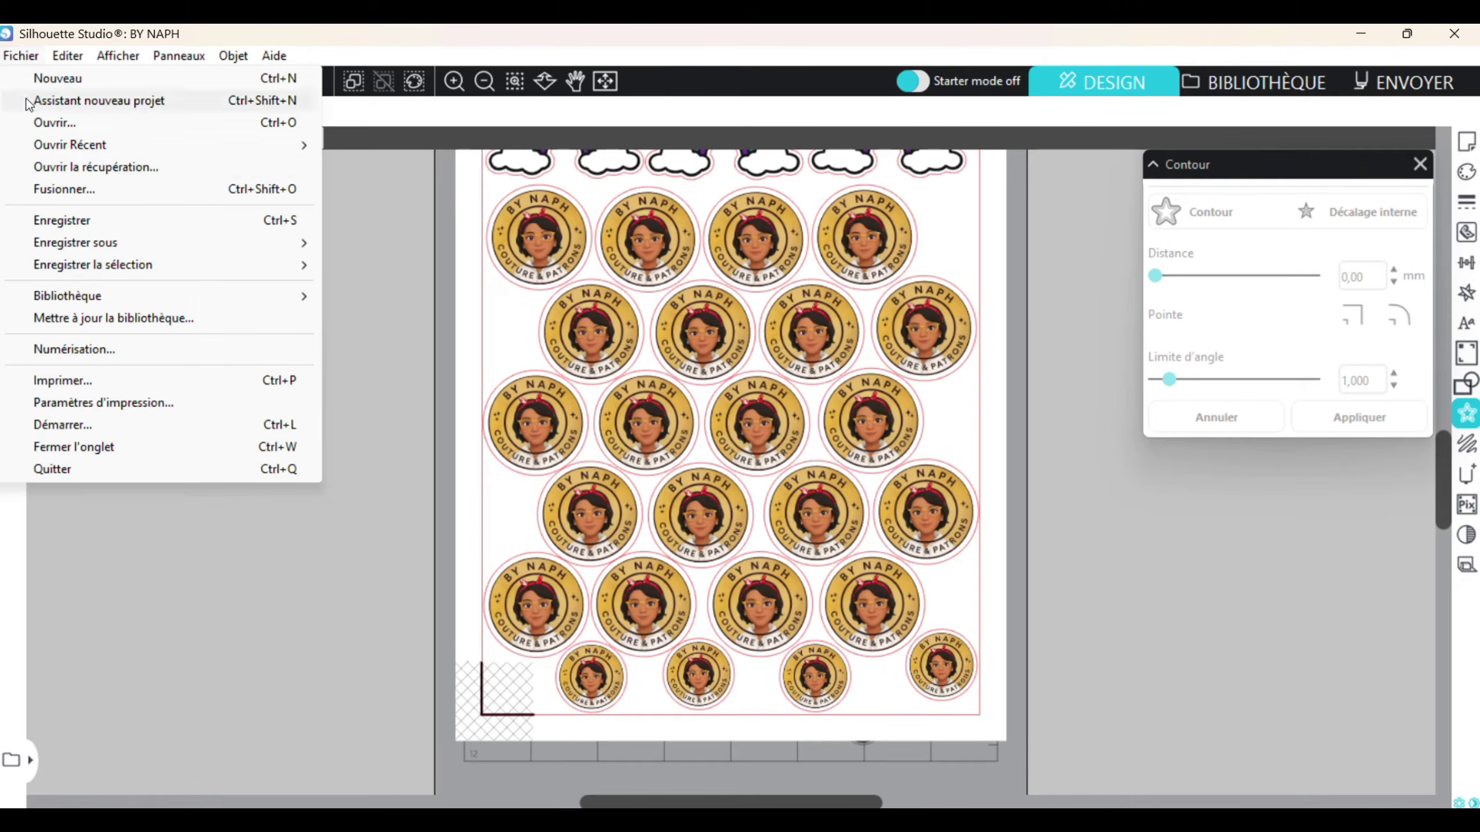
click(105, 380)
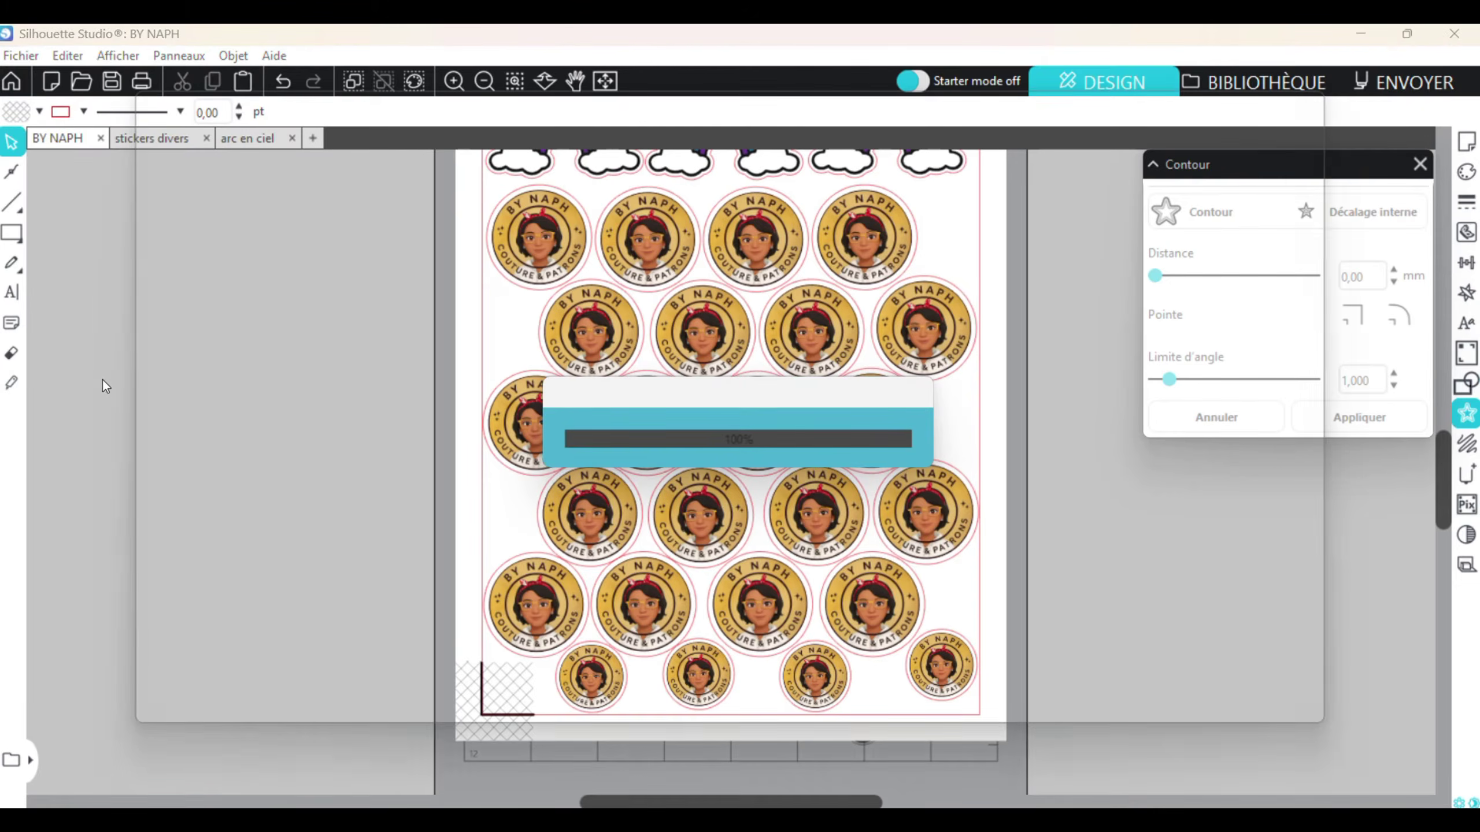
scroll(652, 411, down, 5)
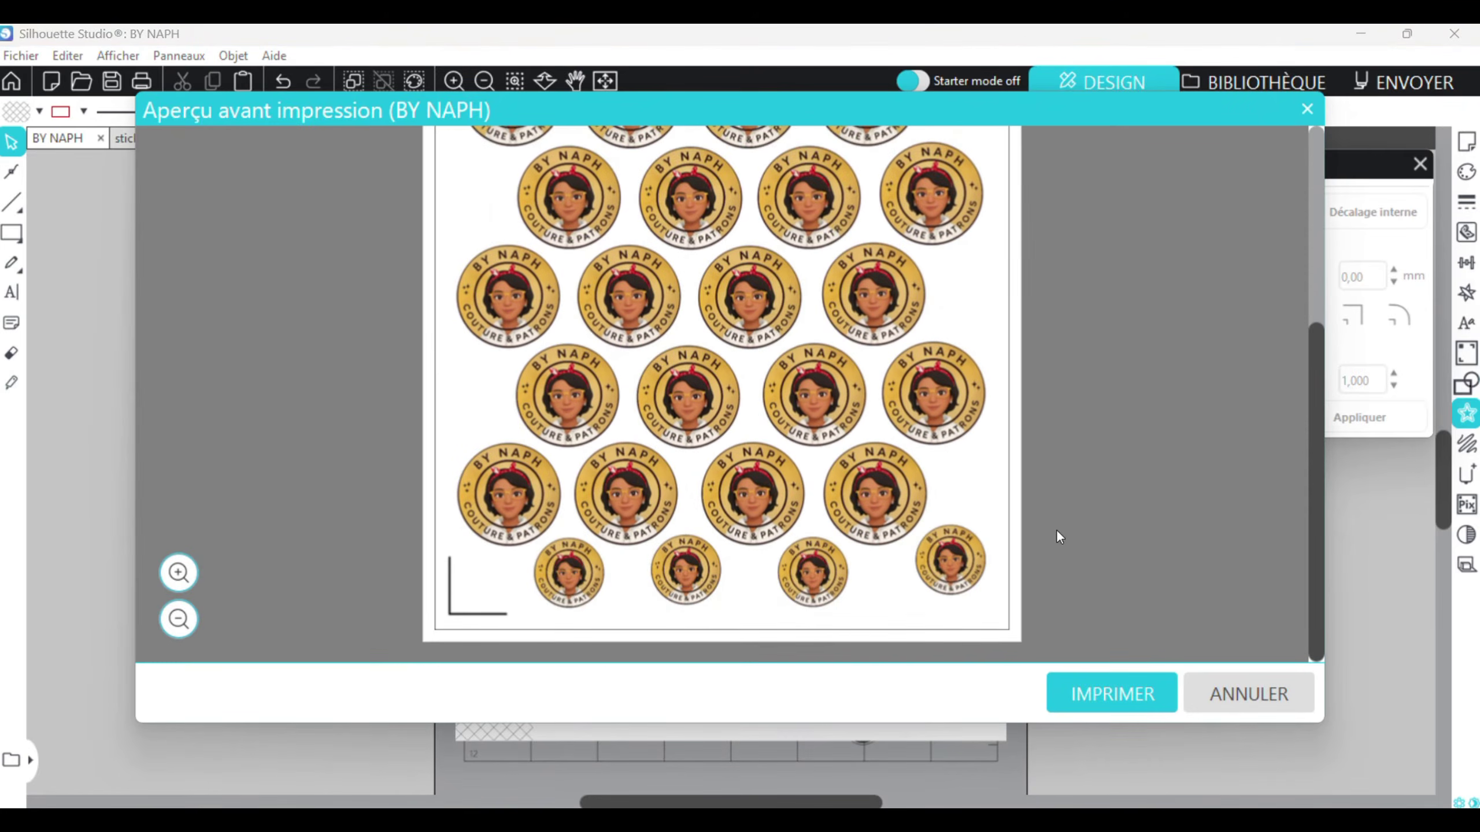
scroll(449, 562, up, 5)
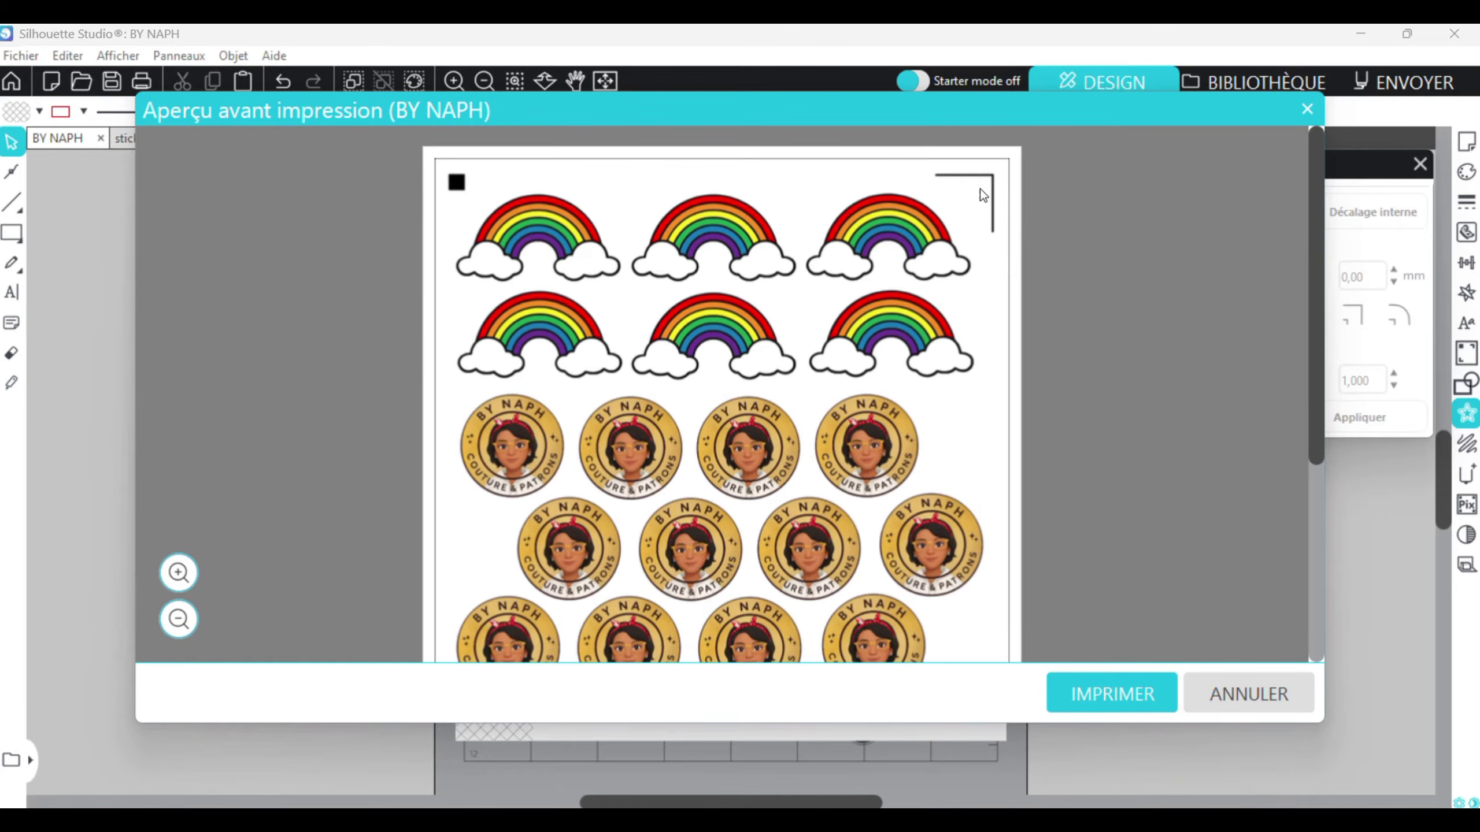
Start printing the current page with the HP DeskJet 3700 series selected and open that printer's preferences
scroll(623, 471, down, 3)
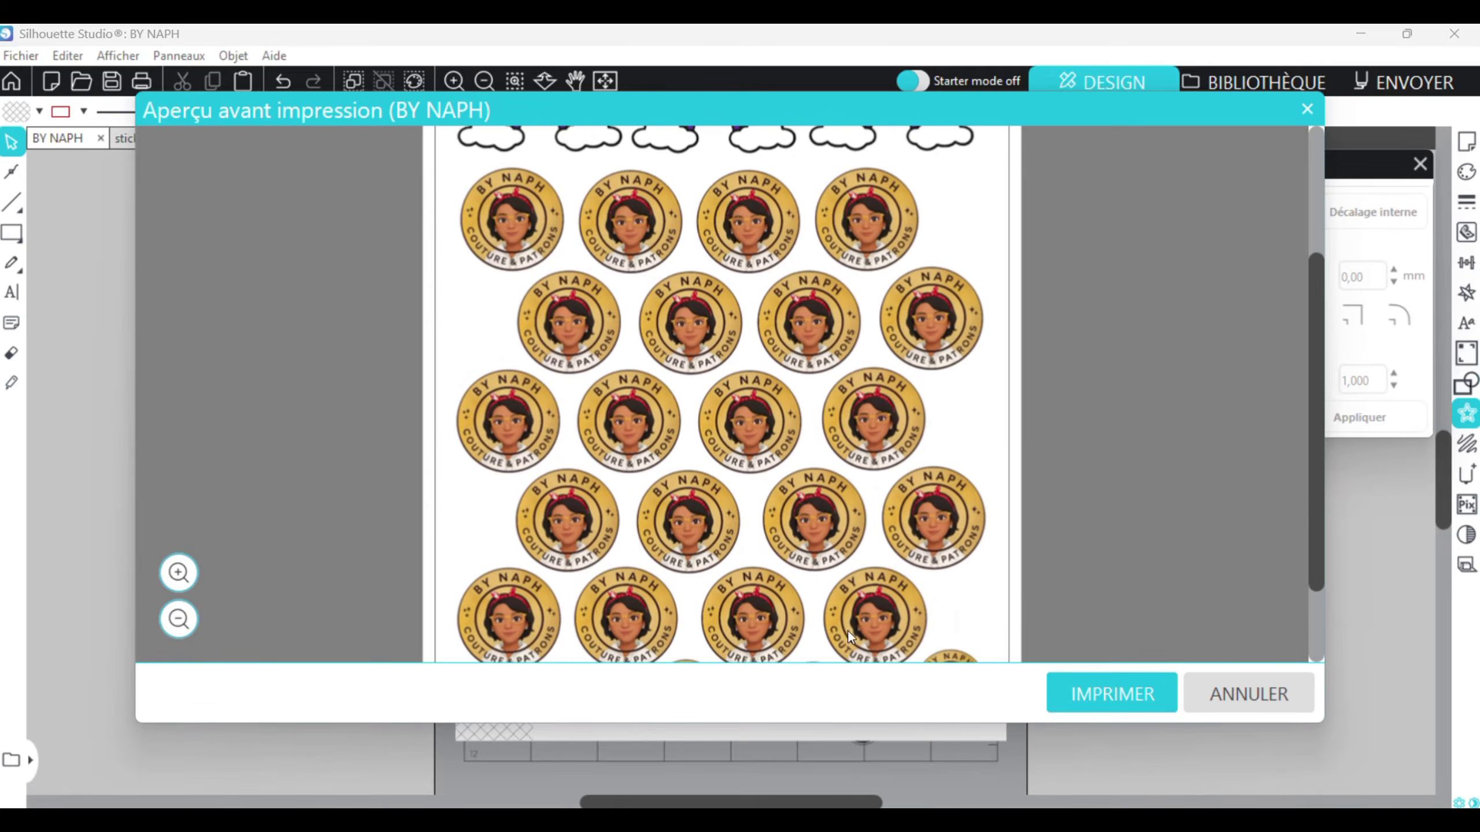
click(1090, 681)
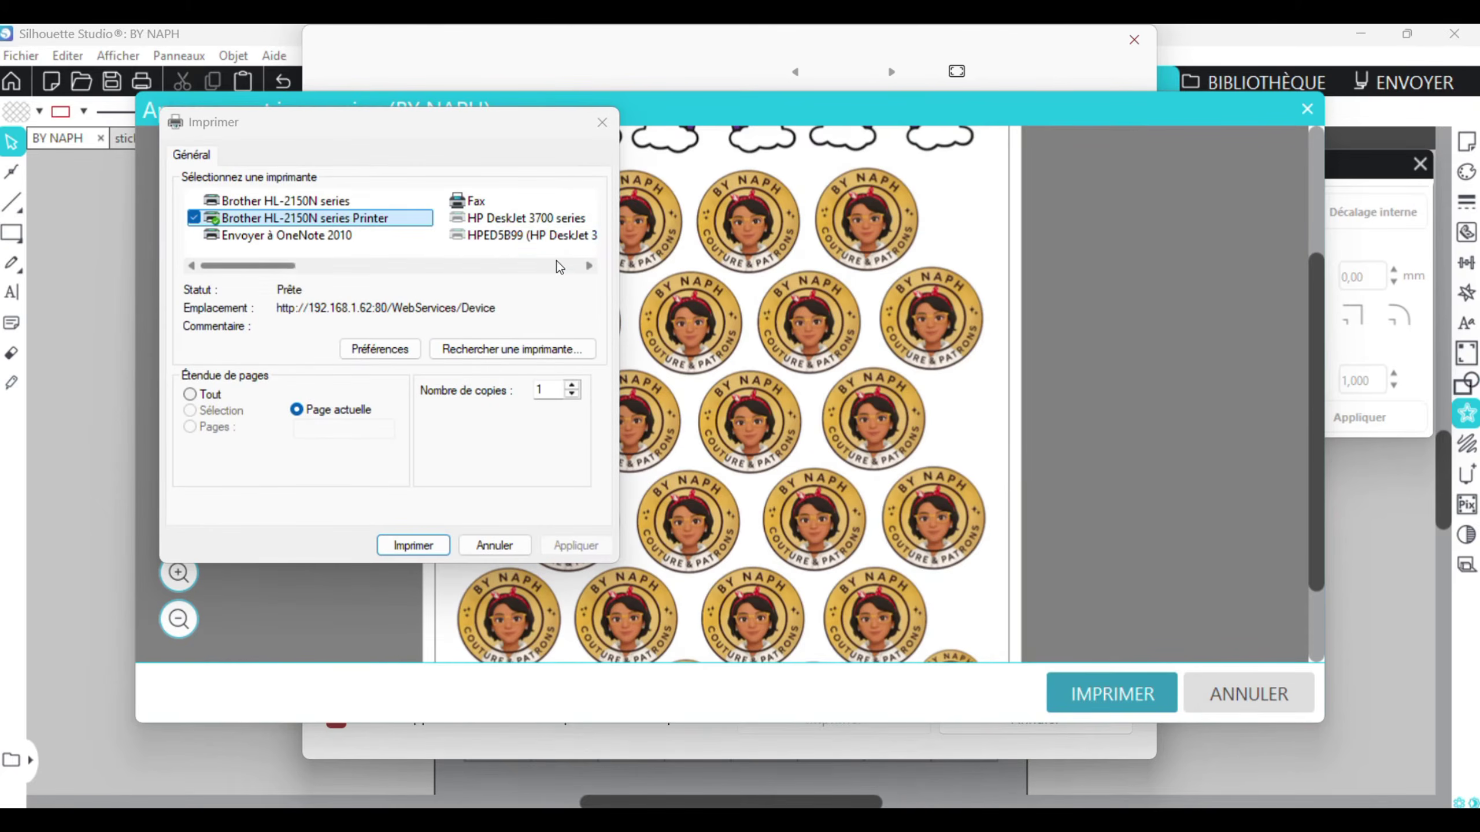
click(520, 220)
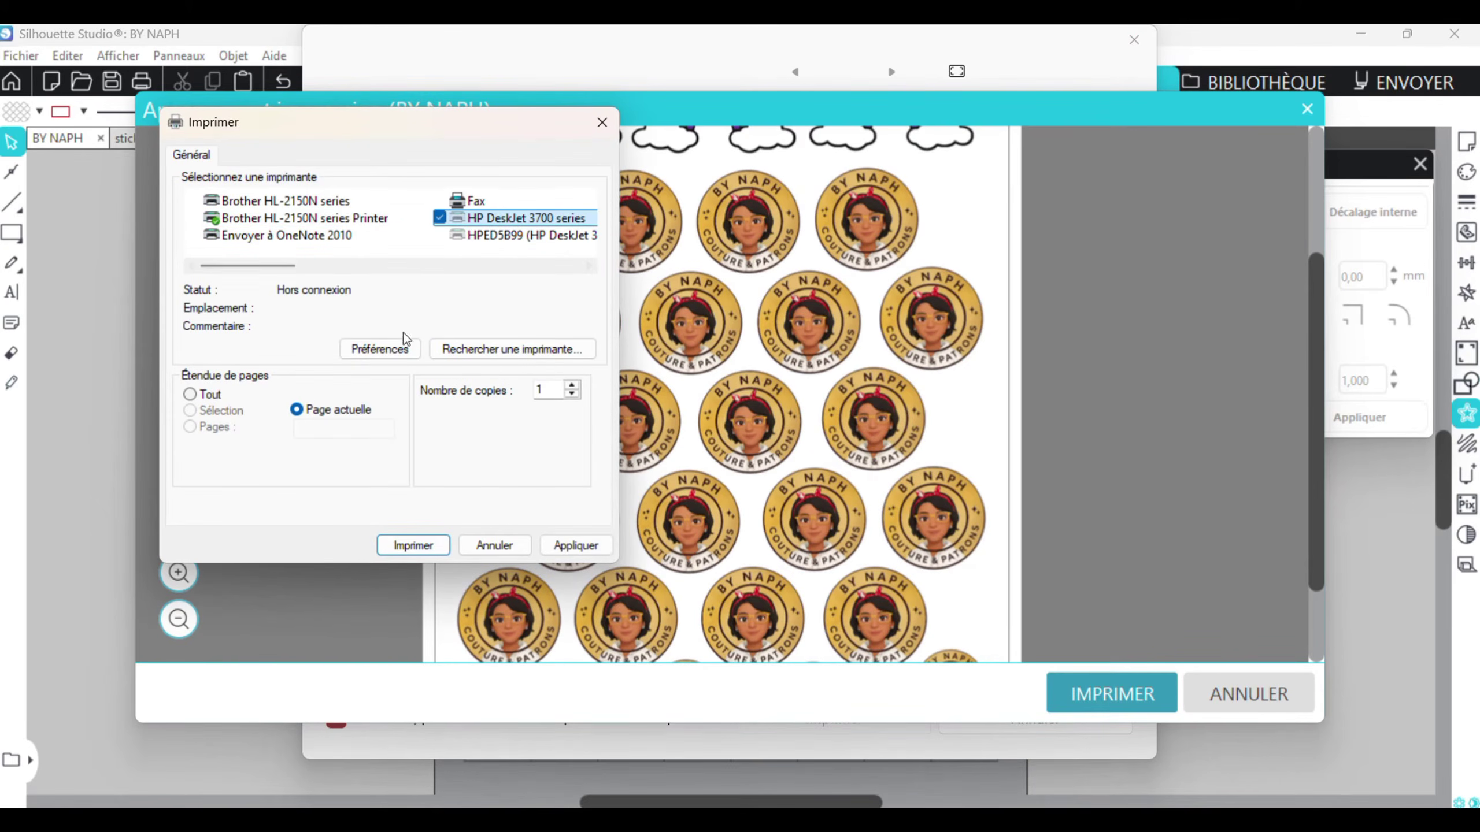
click(393, 357)
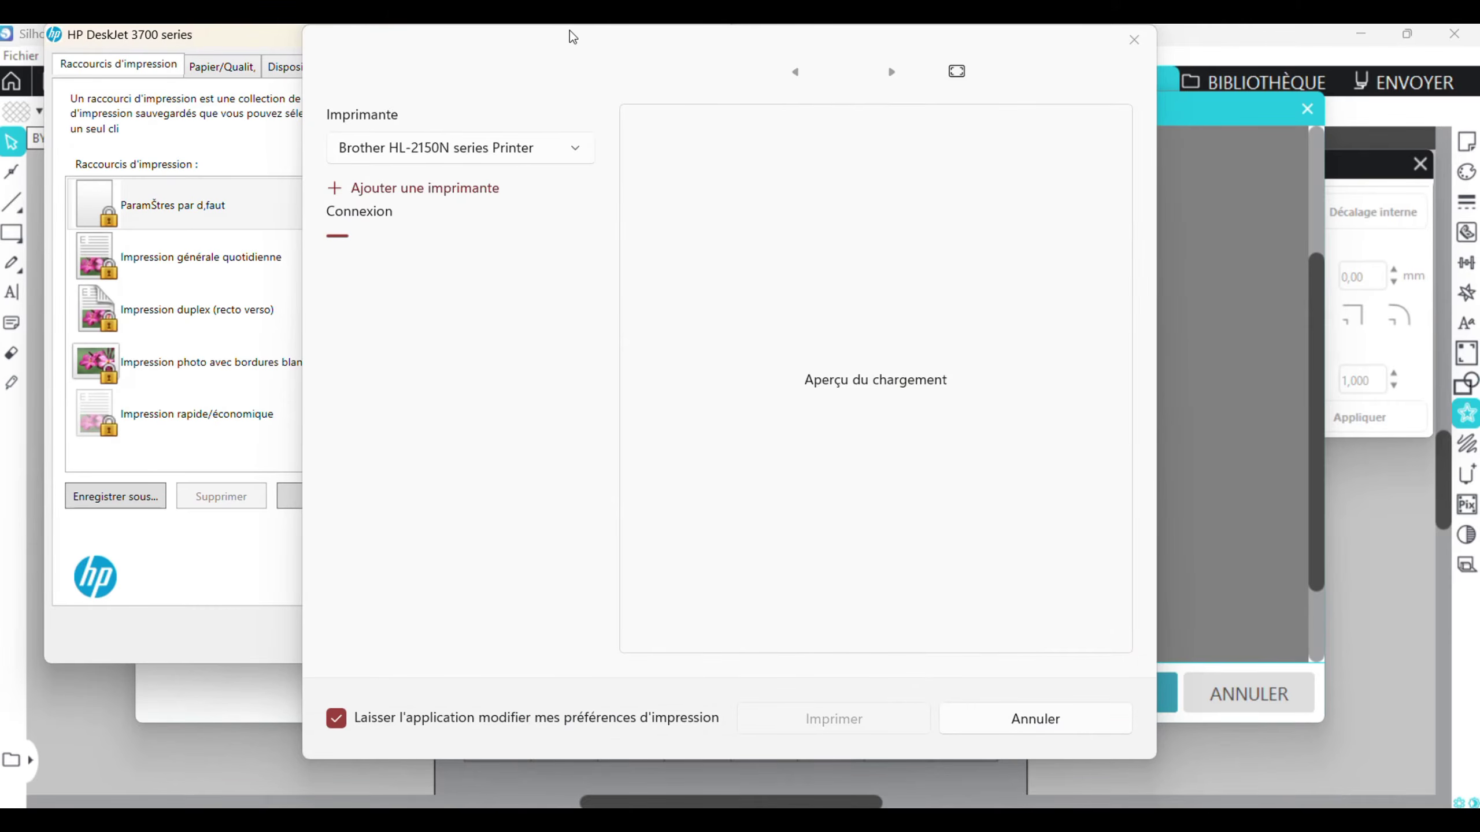
Try HP photo paper (Papiers photo HP) as the paper type for the HP DeskJet, and cancel the printer preferences
drag(568, 36, 1136, 80)
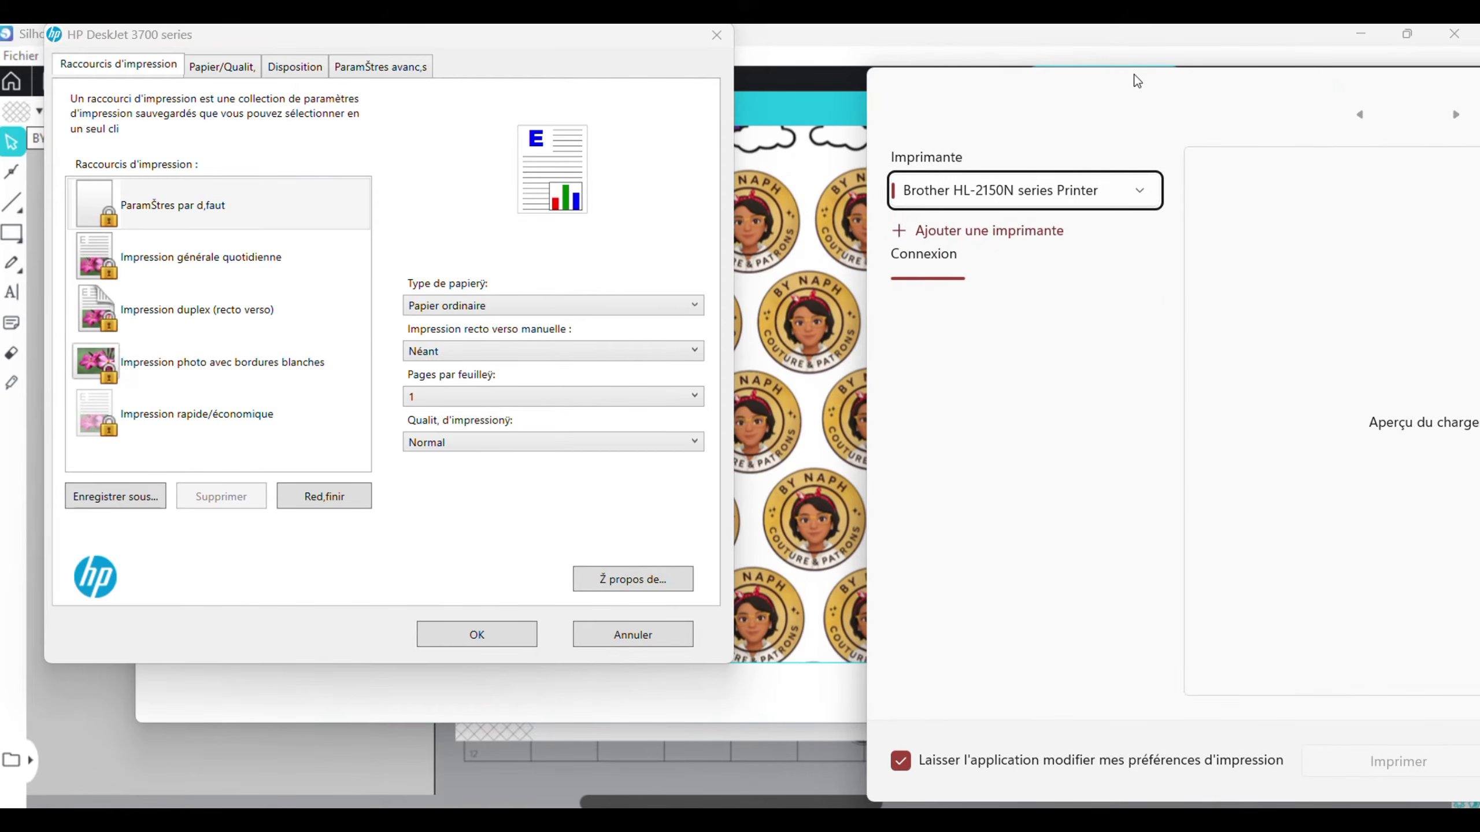
click(599, 308)
click(500, 337)
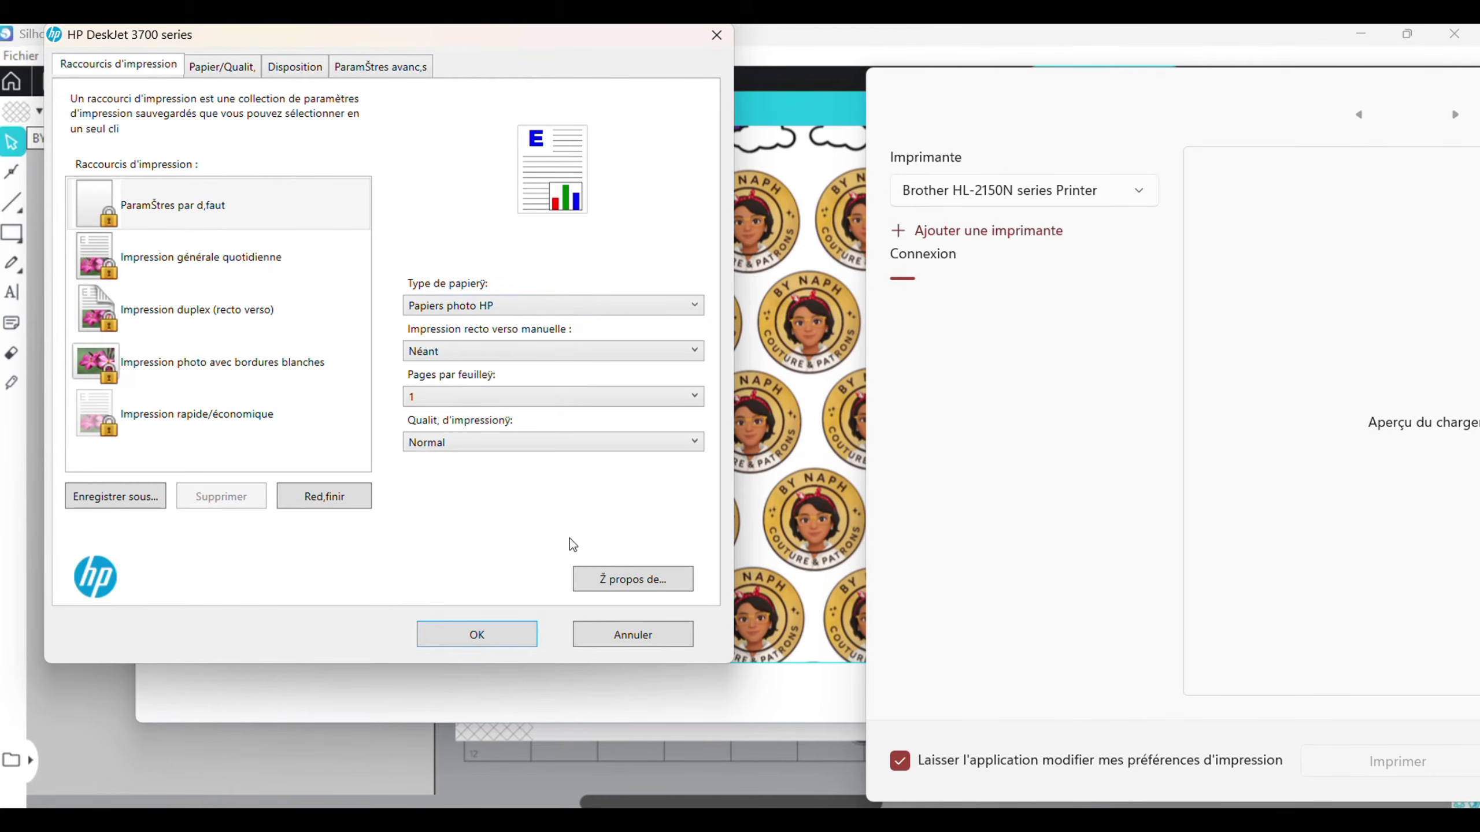
click(625, 641)
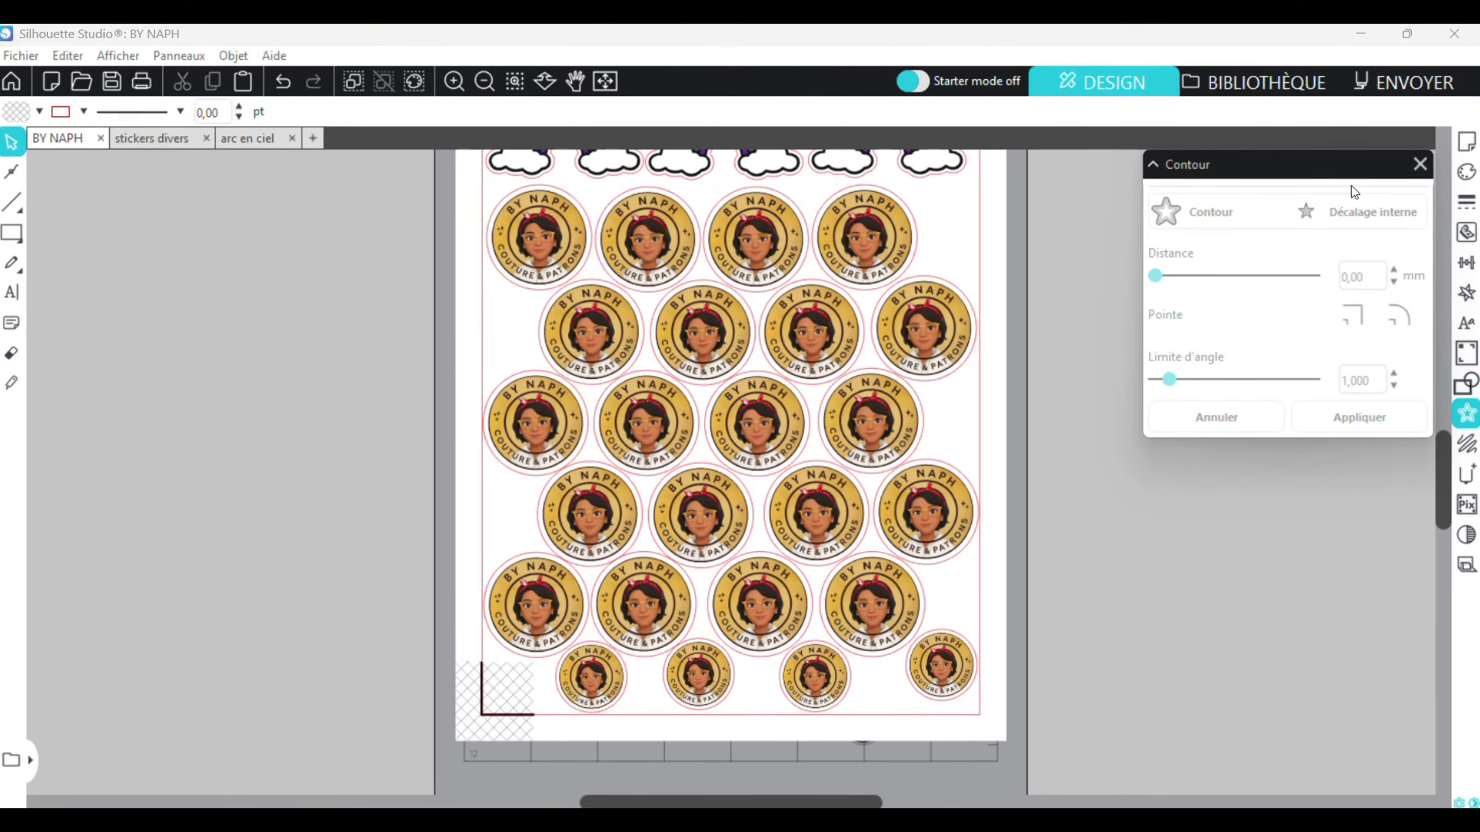
Try a 10 mm inset for the registration marks on the BY NAPH page and return it to 14 mm
click(1392, 78)
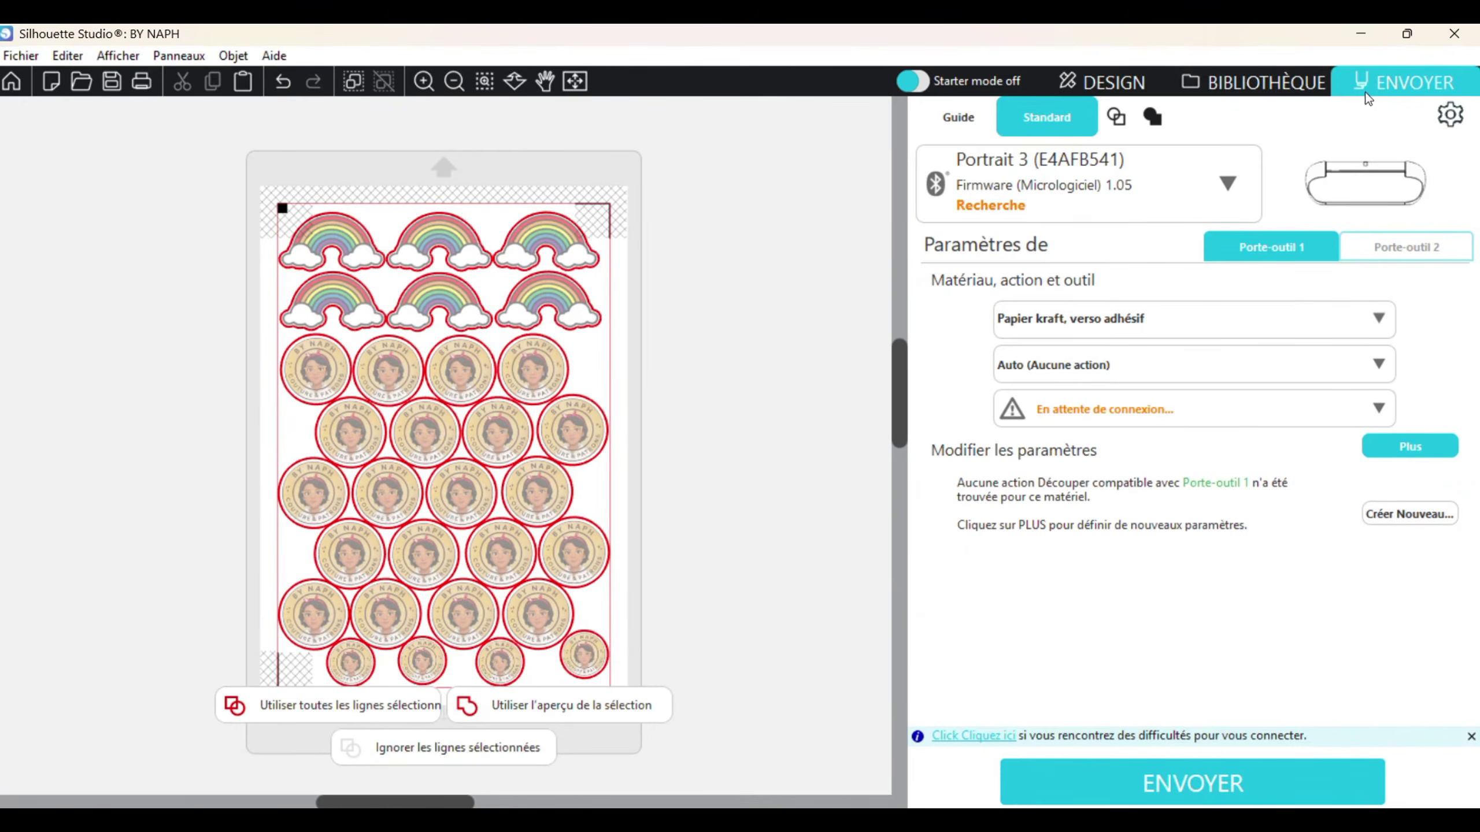
click(1101, 82)
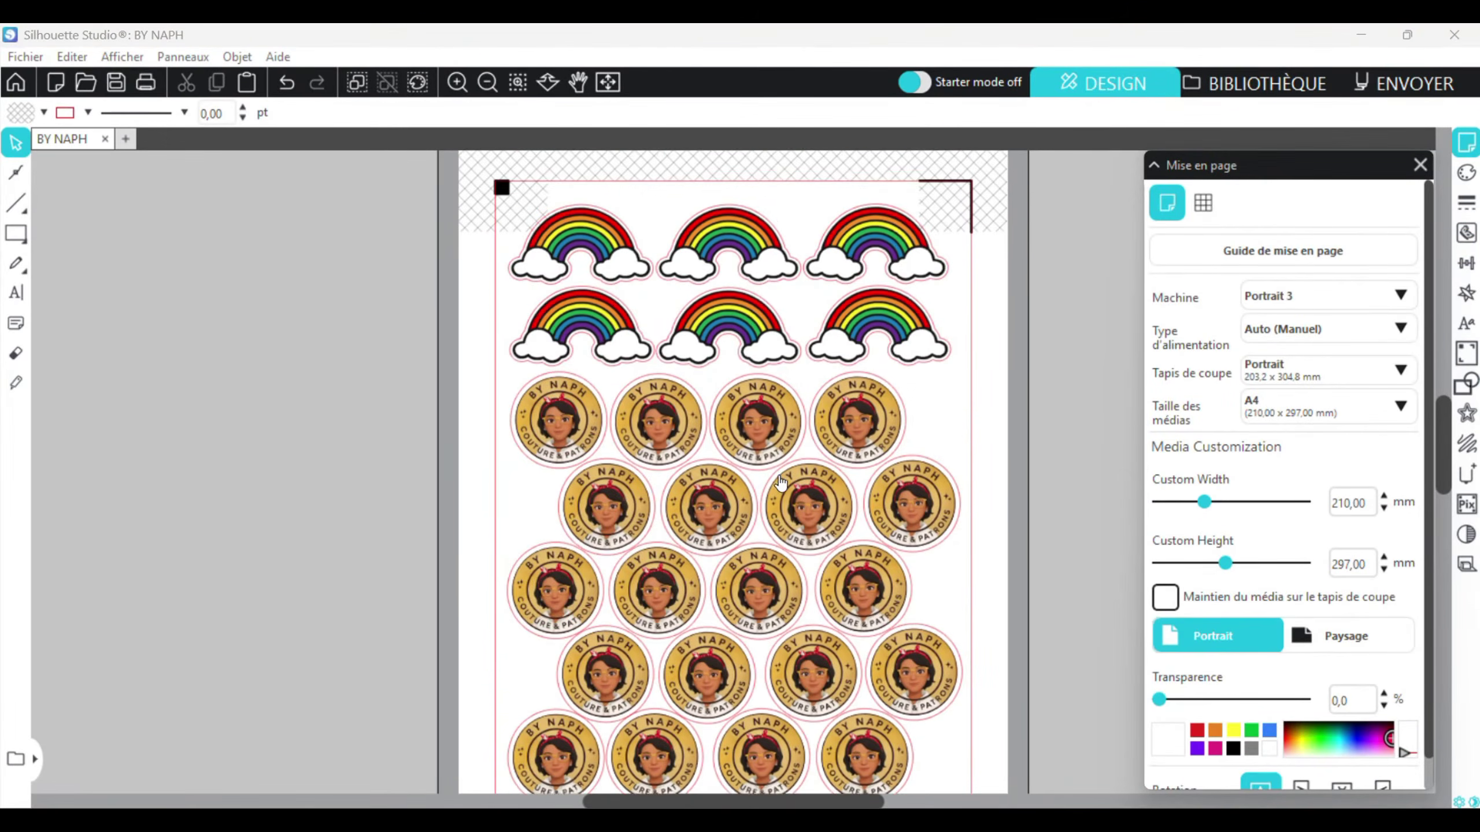
scroll(781, 483, down, 5)
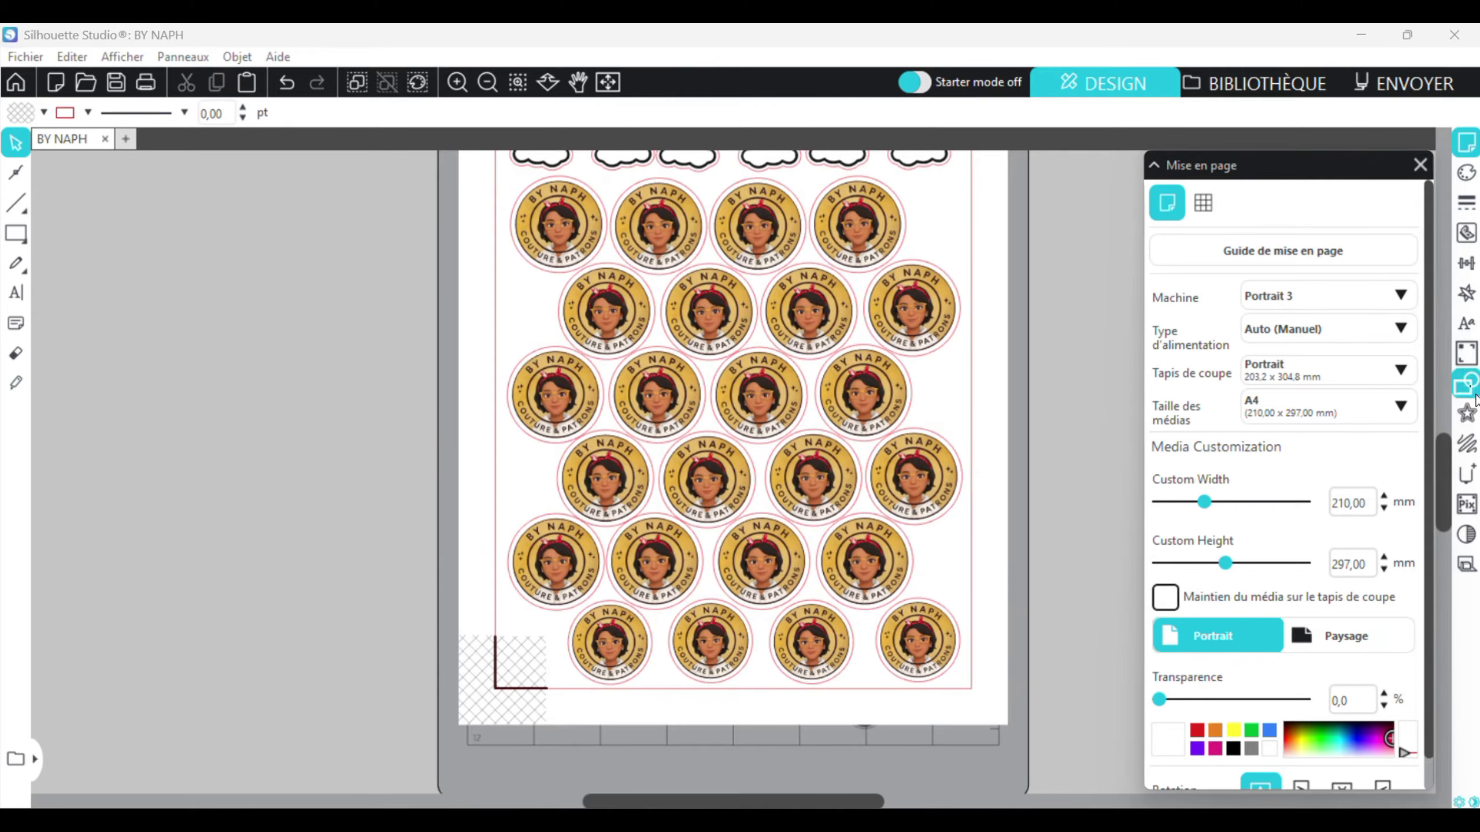
click(1467, 353)
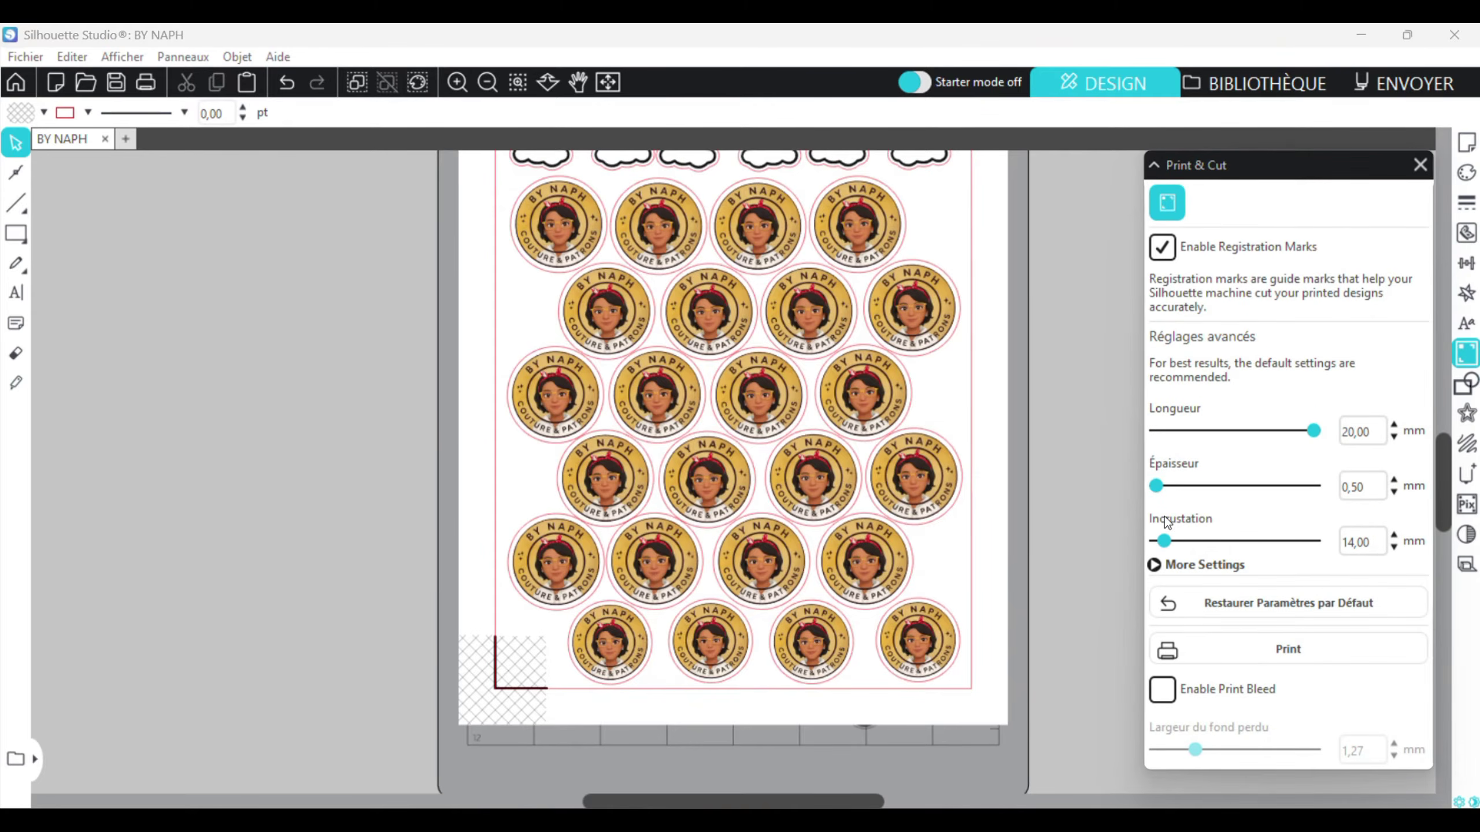
drag(1160, 540, 1143, 543)
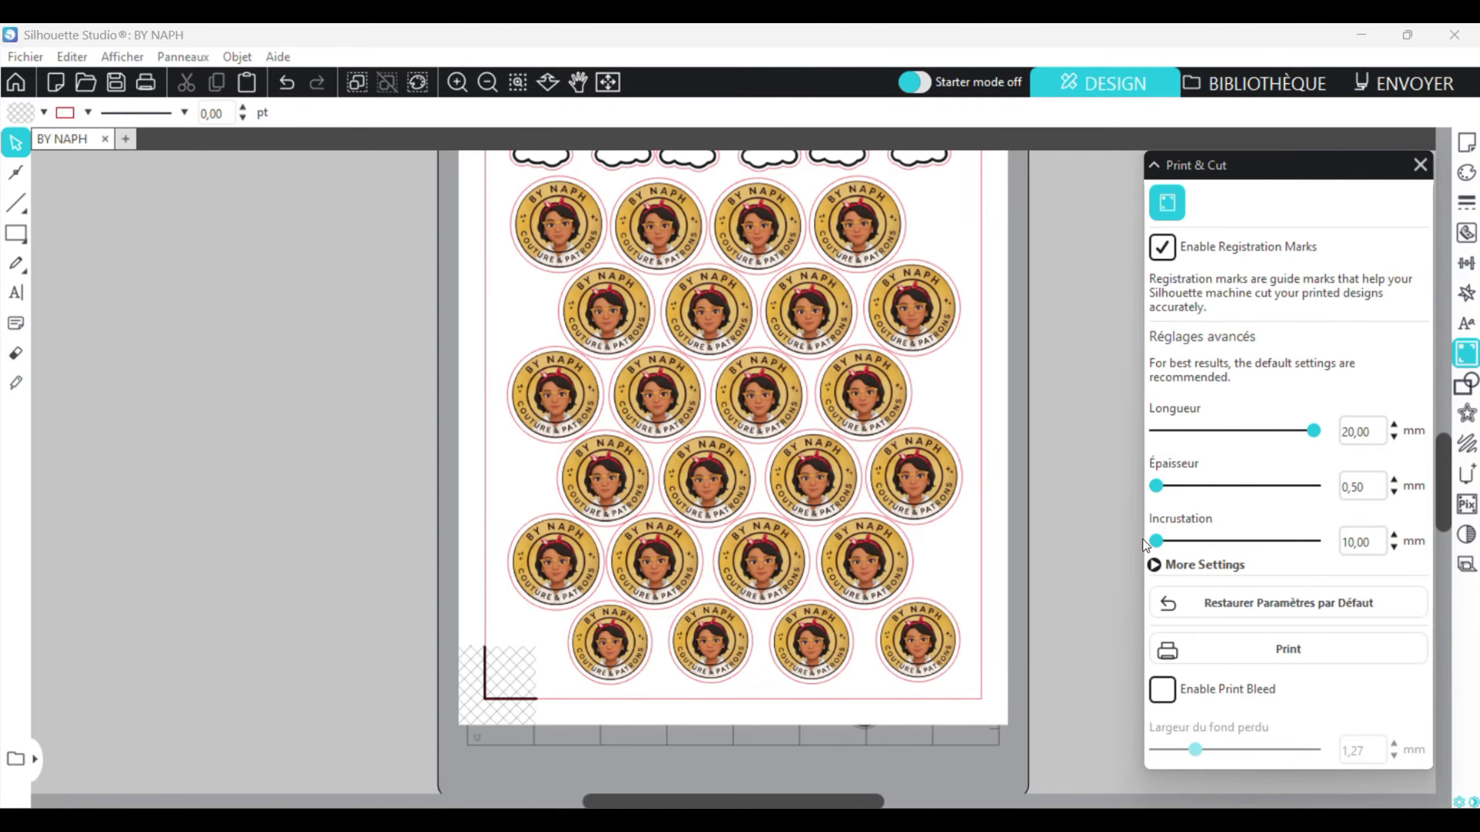
drag(1143, 545, 1165, 543)
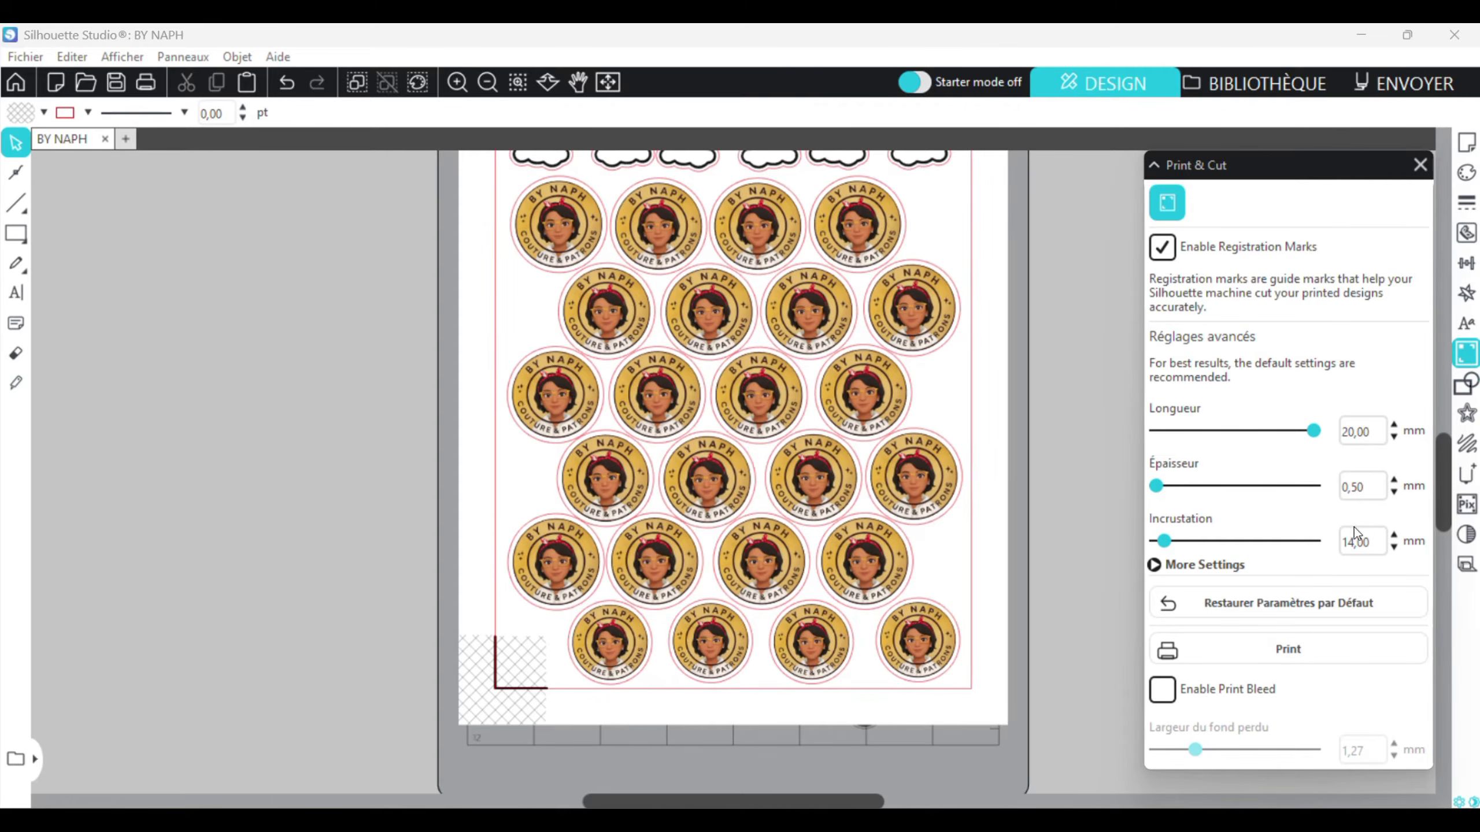
drag(1371, 542, 1328, 546)
scroll(644, 665, up, 2)
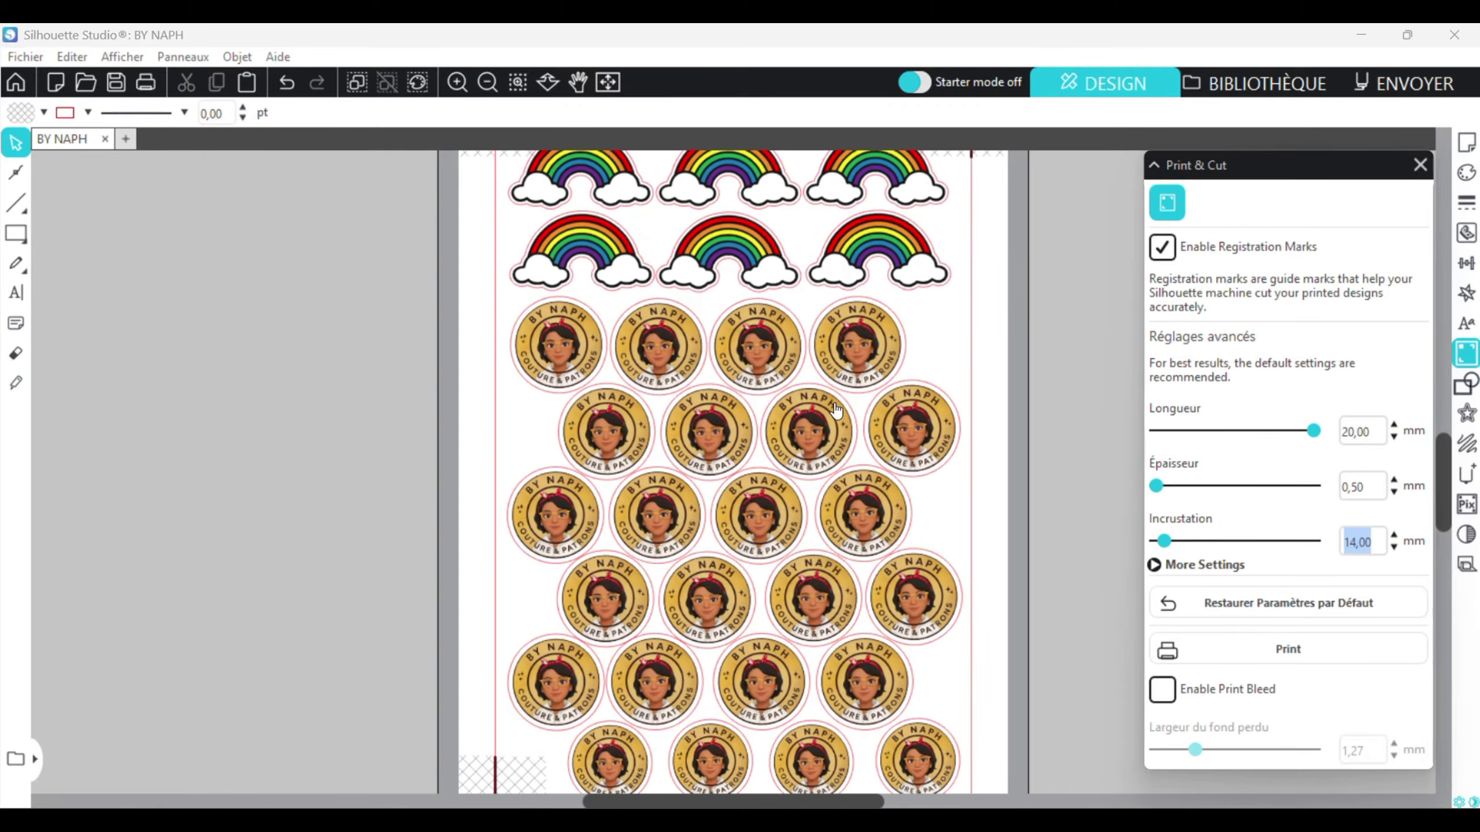
Open the send view with cutting by line colour and look through the list of cutting materials
click(1420, 74)
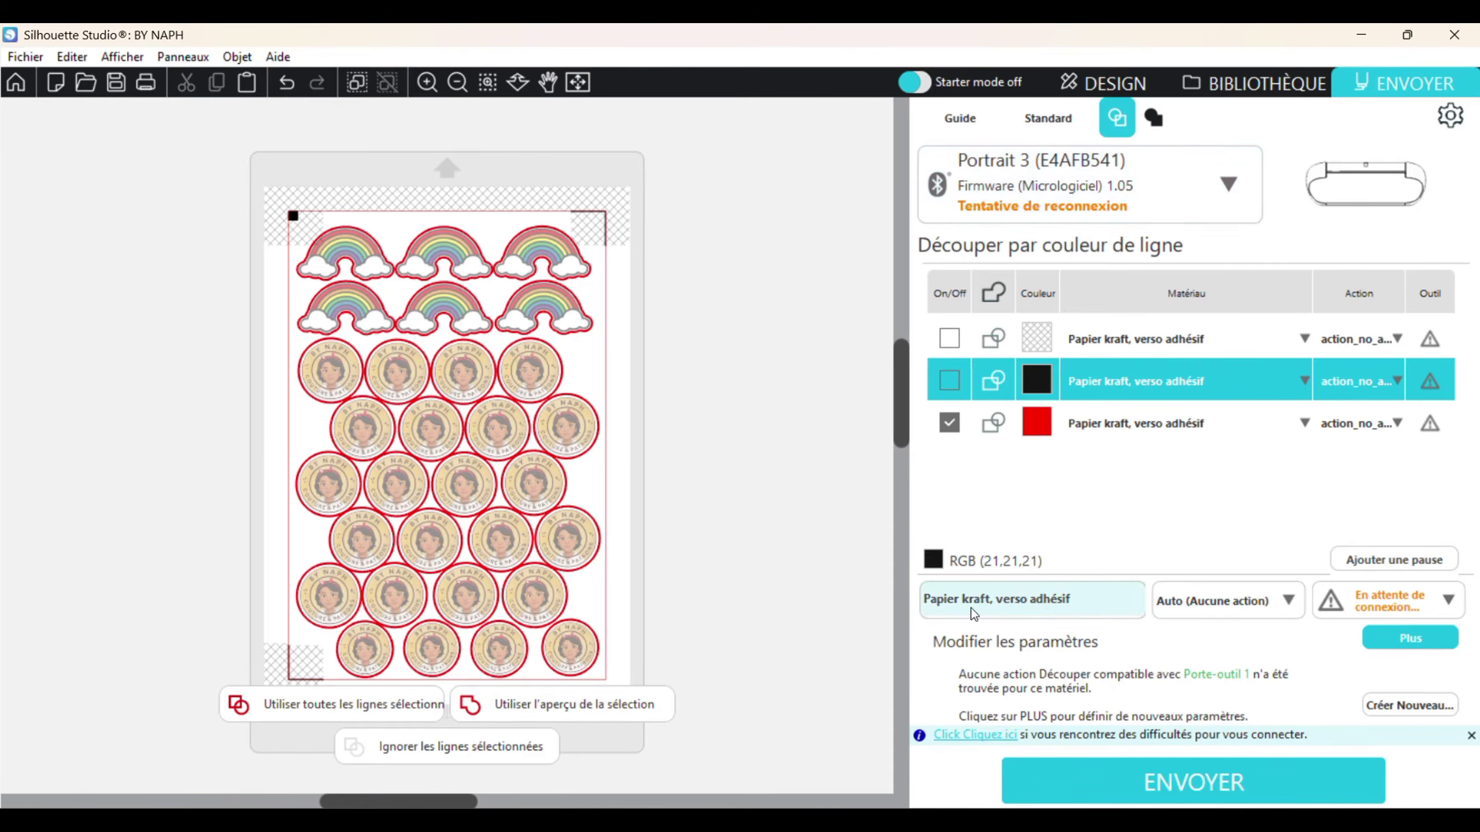
click(1116, 604)
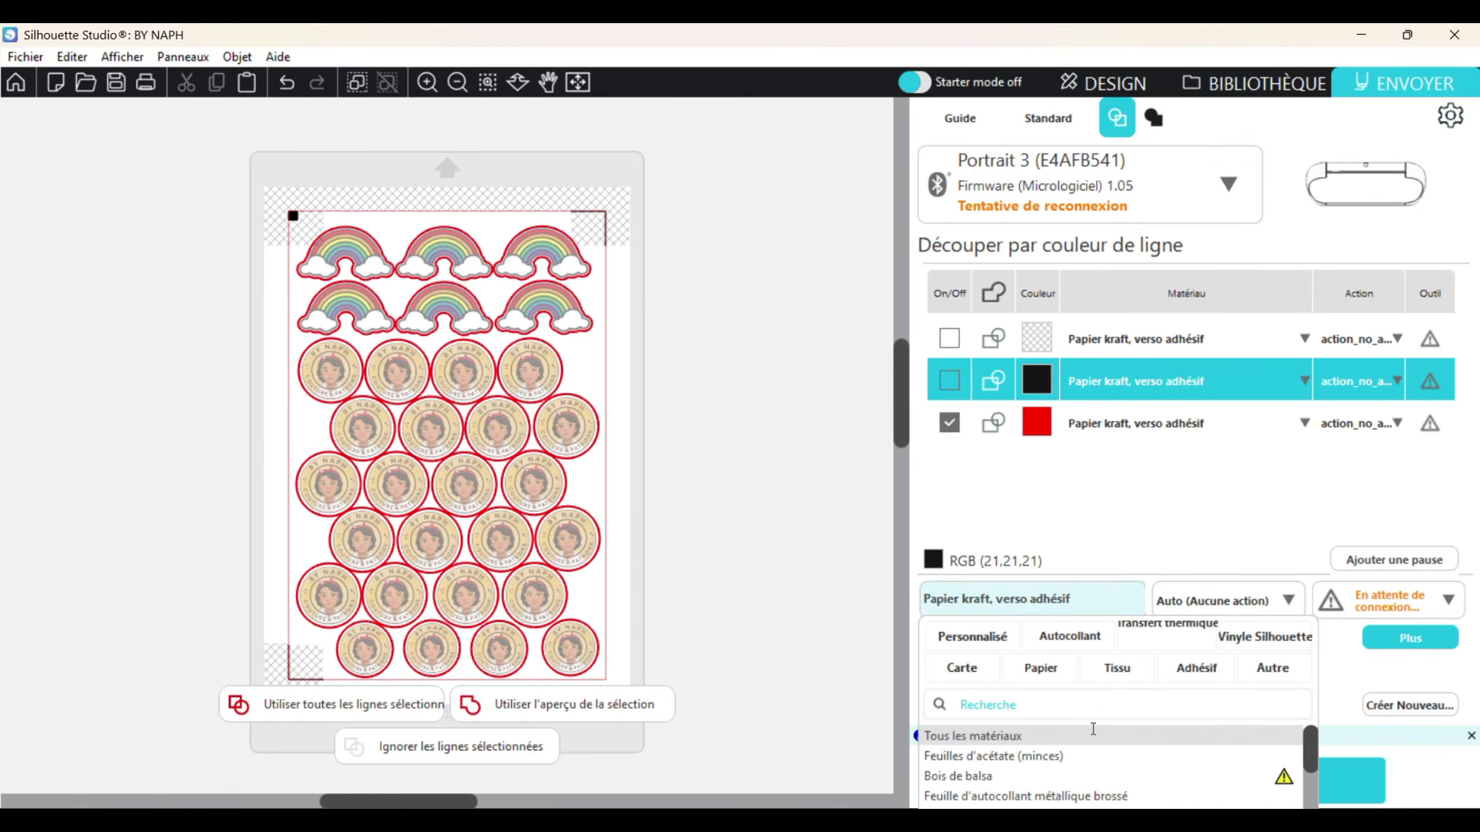
scroll(1094, 740, down, 2)
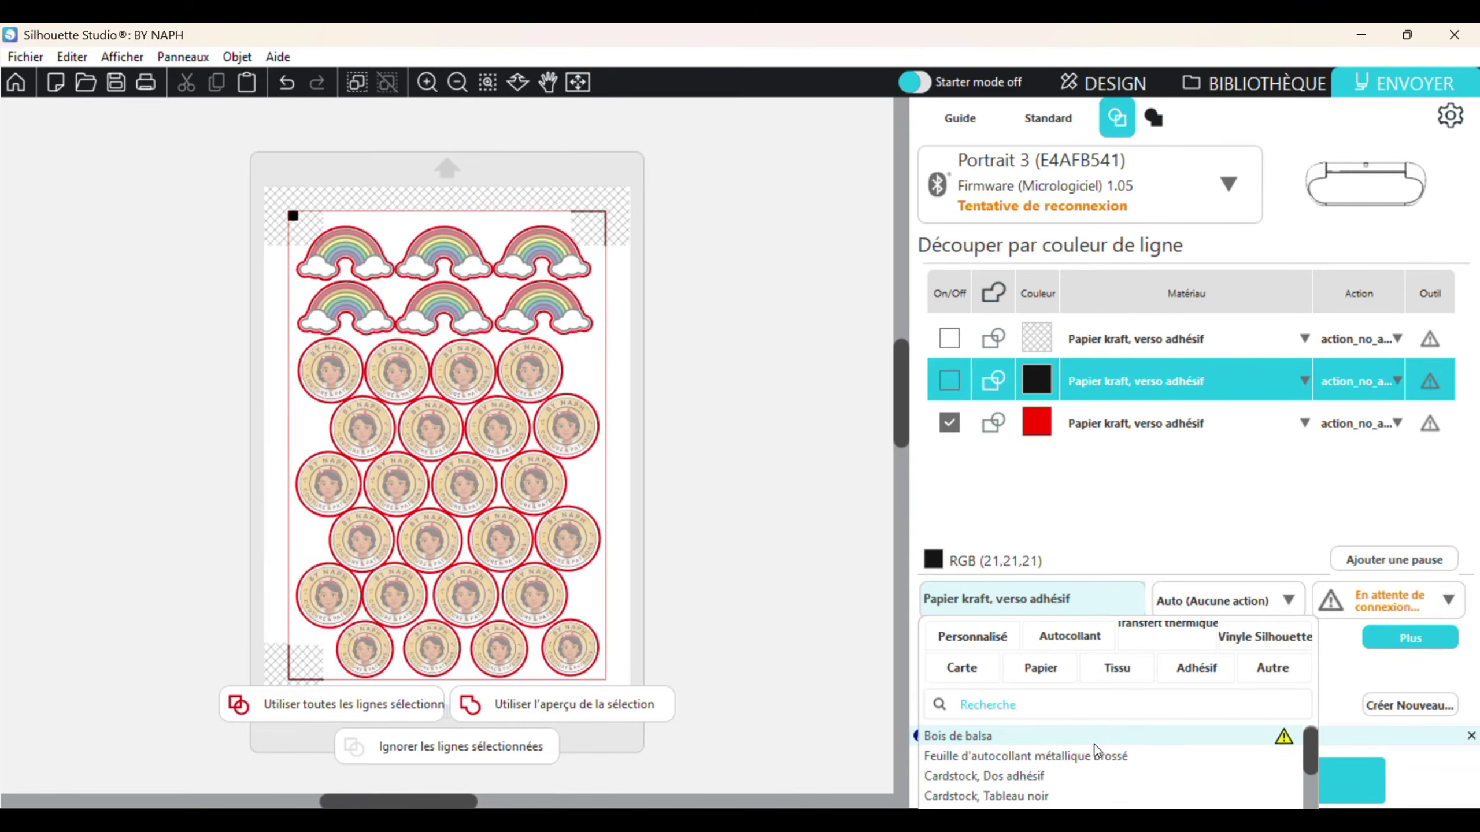
scroll(1027, 799, down, 1)
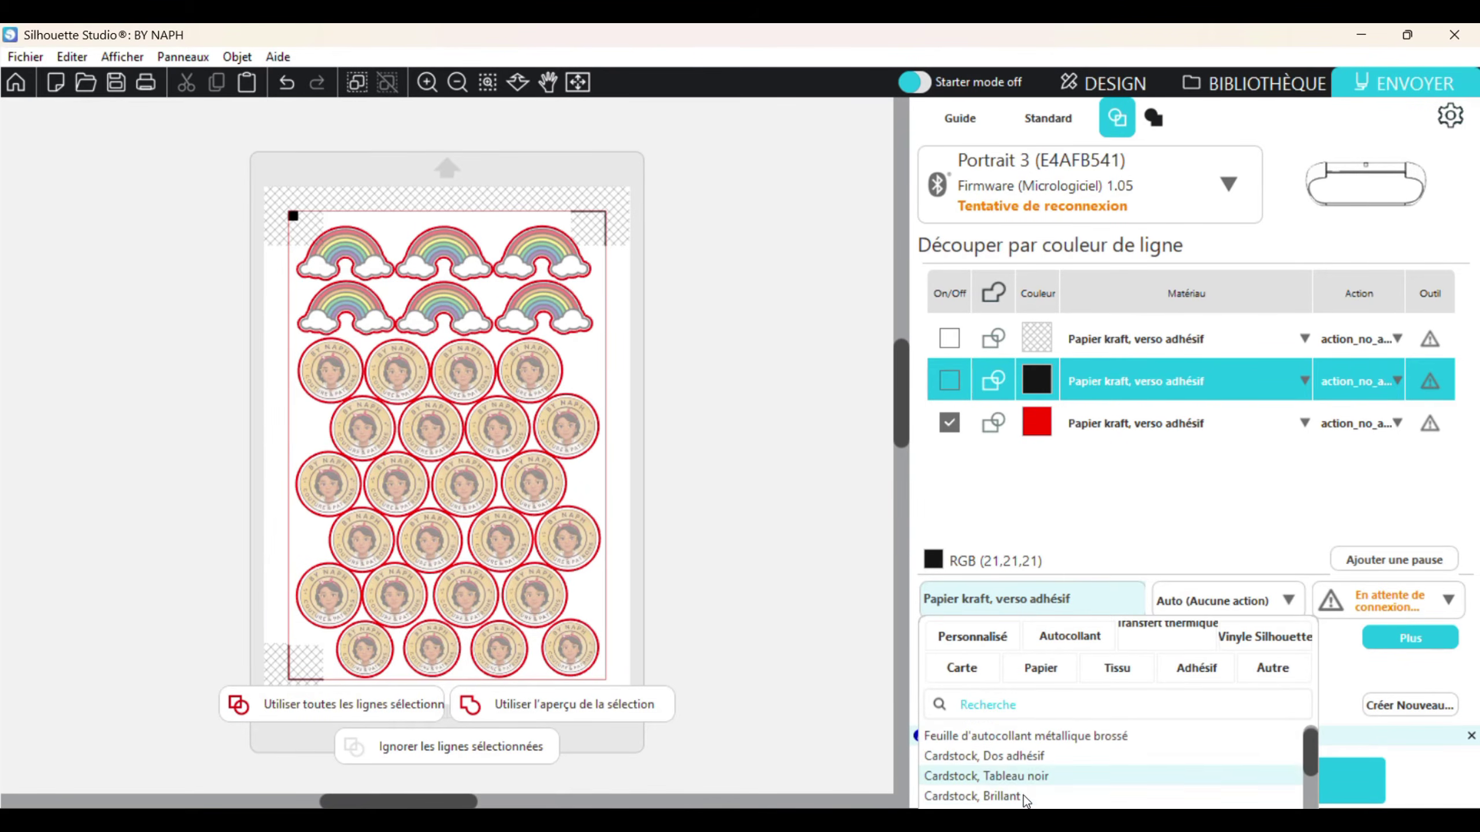
scroll(1027, 802, down, 1)
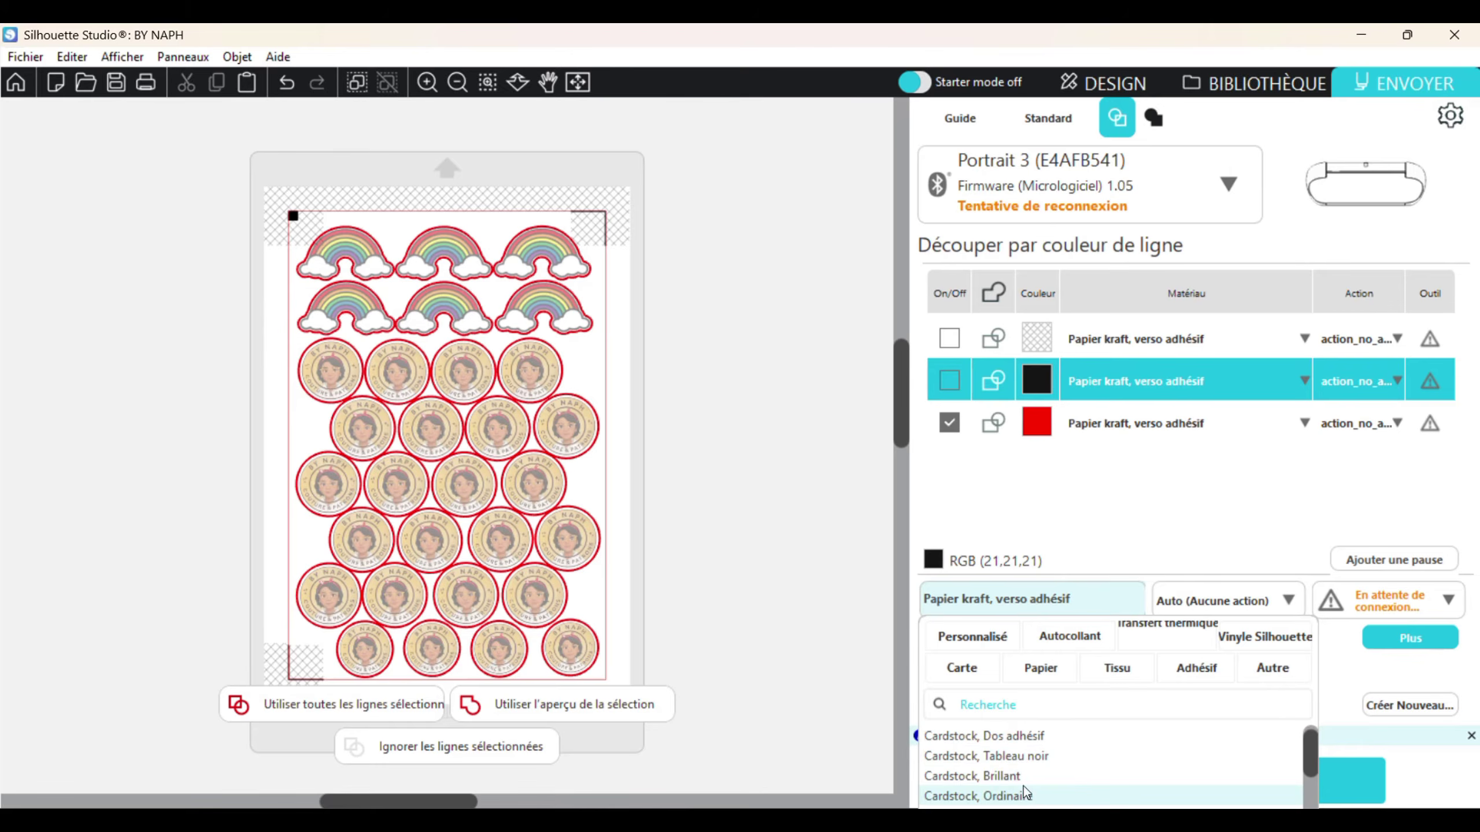
click(1031, 587)
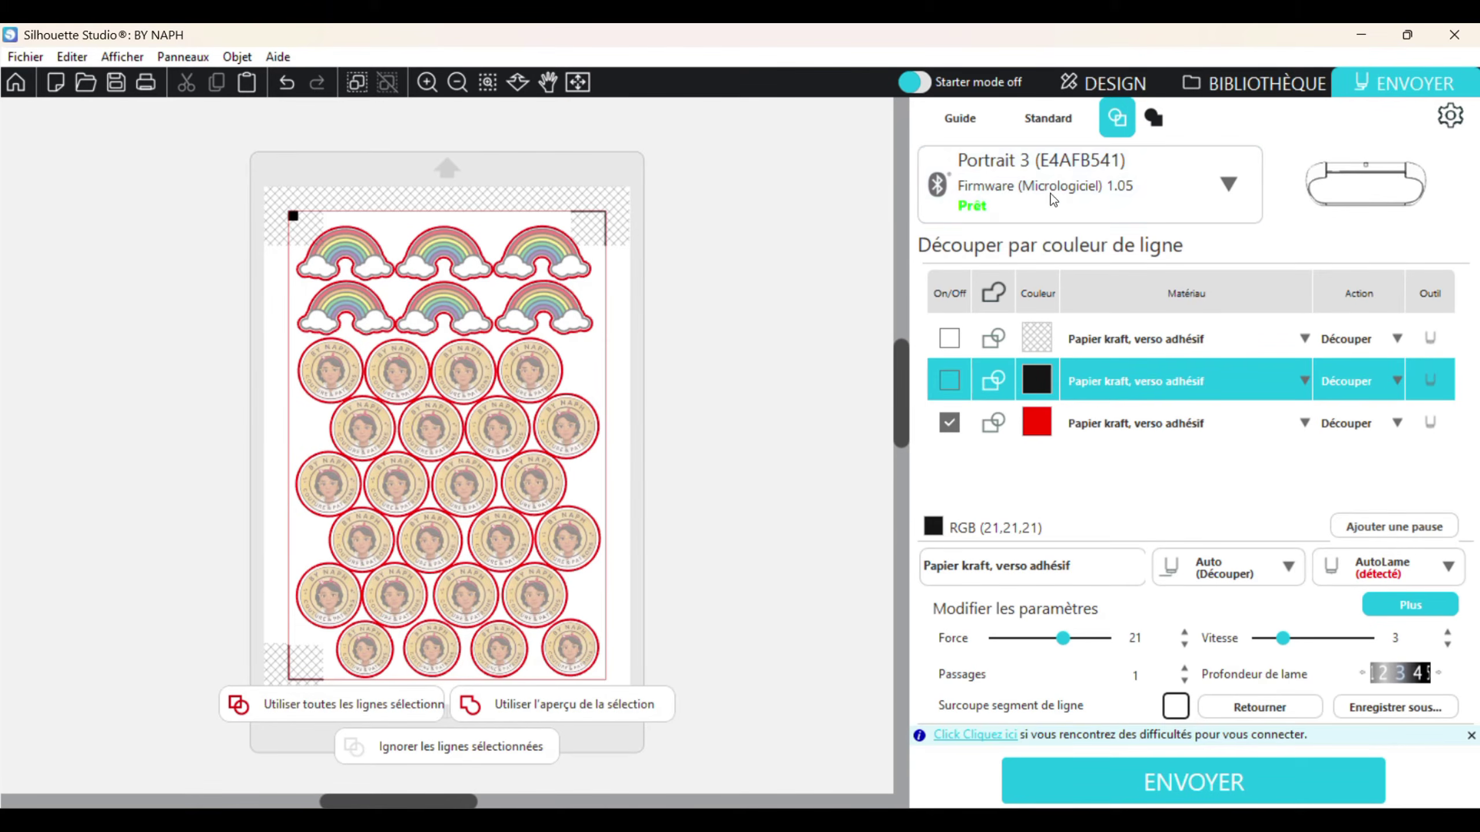
Lower the blade depth to 2 and the cutting force to 15 for the adhesive-backed kraft paper
click(1185, 633)
click(1184, 645)
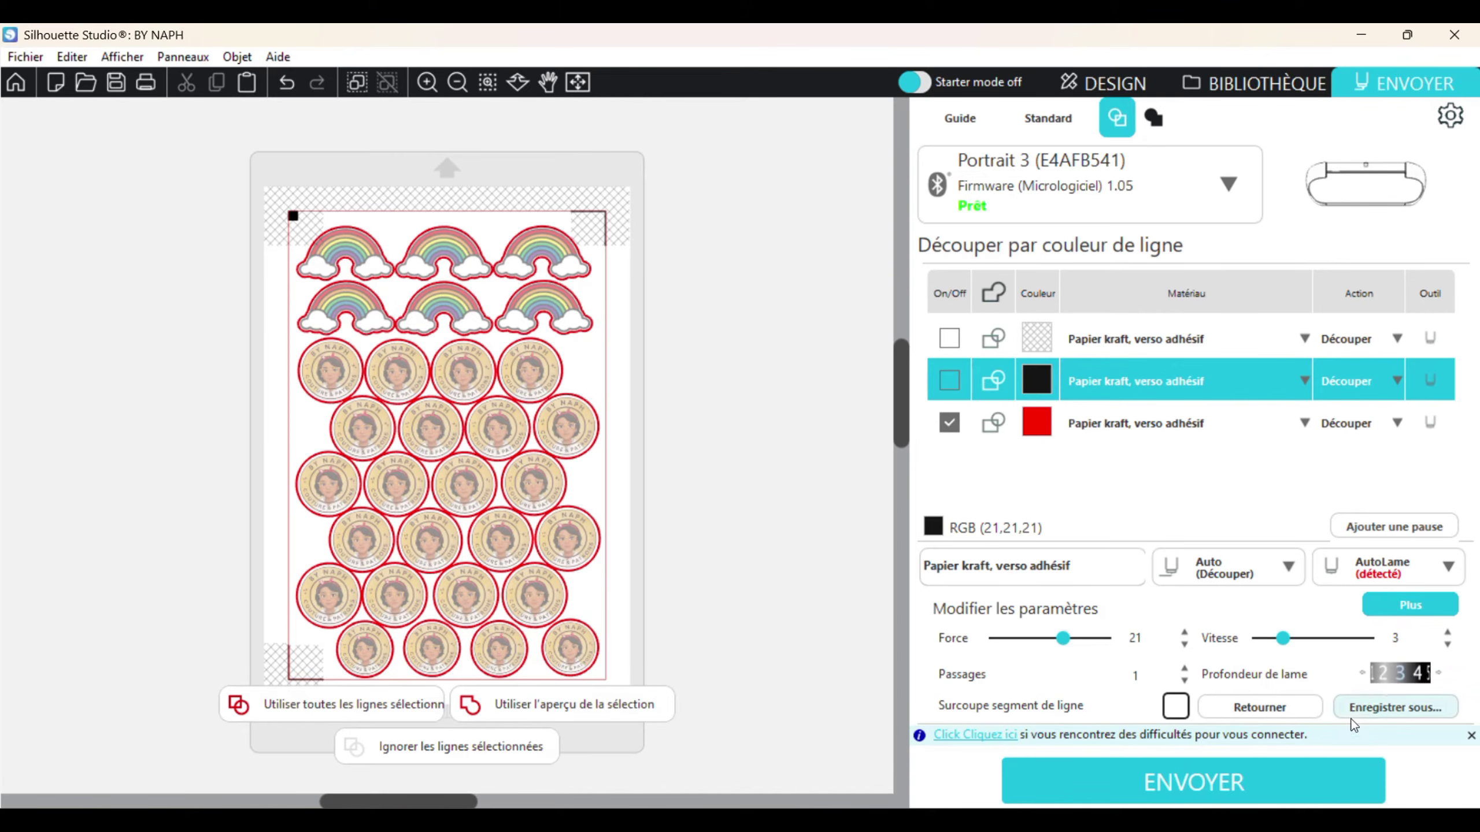
click(1363, 673)
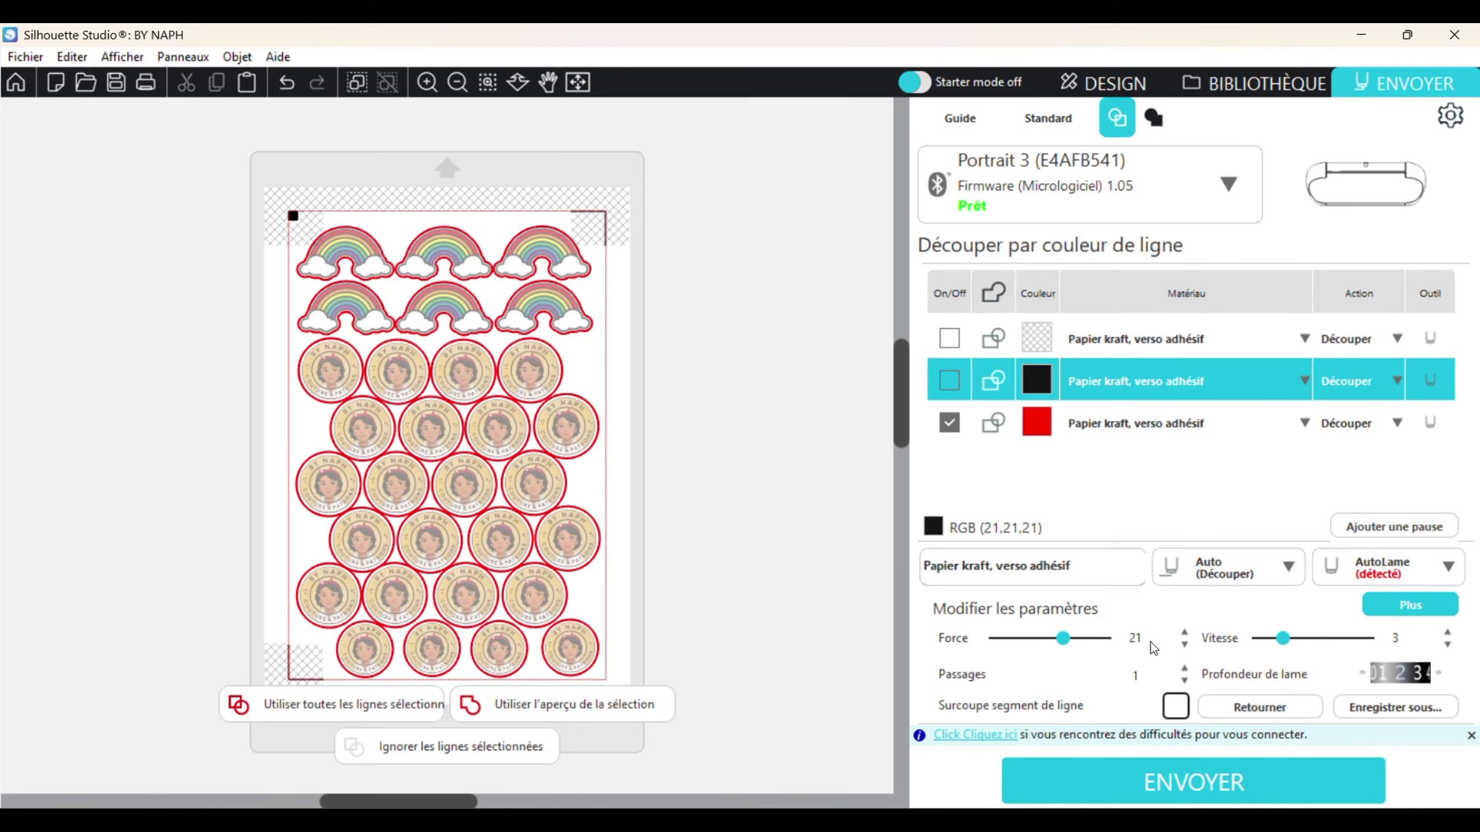
click(1185, 644)
click(1185, 644)
click(1185, 644)
click(1184, 644)
click(1185, 644)
click(1185, 644)
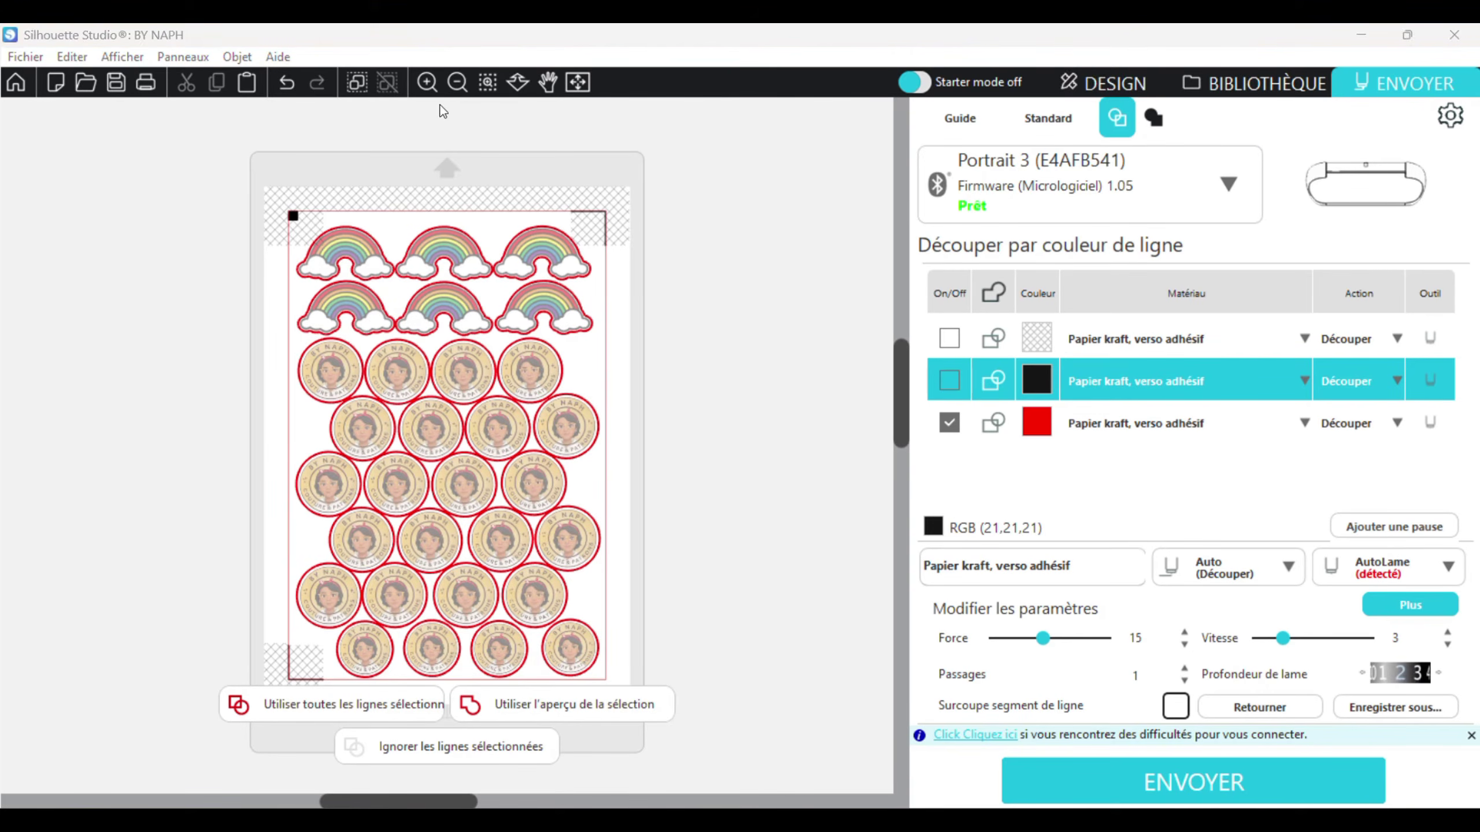
Set the cutting force back to 21 and the blade depth back to 3 for the adhesive-backed kraft paper
click(1184, 631)
click(1184, 632)
click(1184, 632)
click(1184, 632)
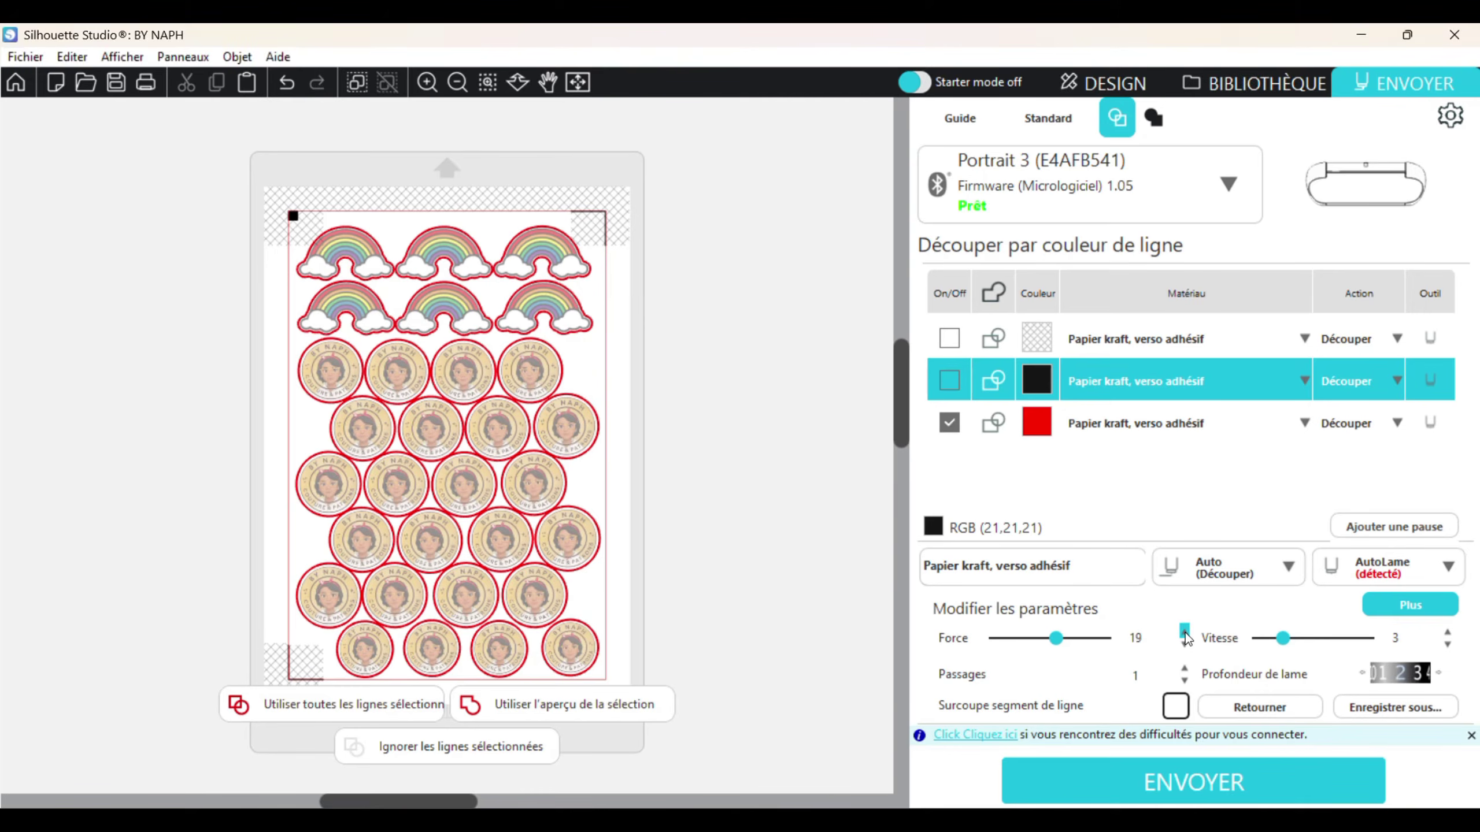
click(1185, 632)
click(1185, 632)
click(1438, 674)
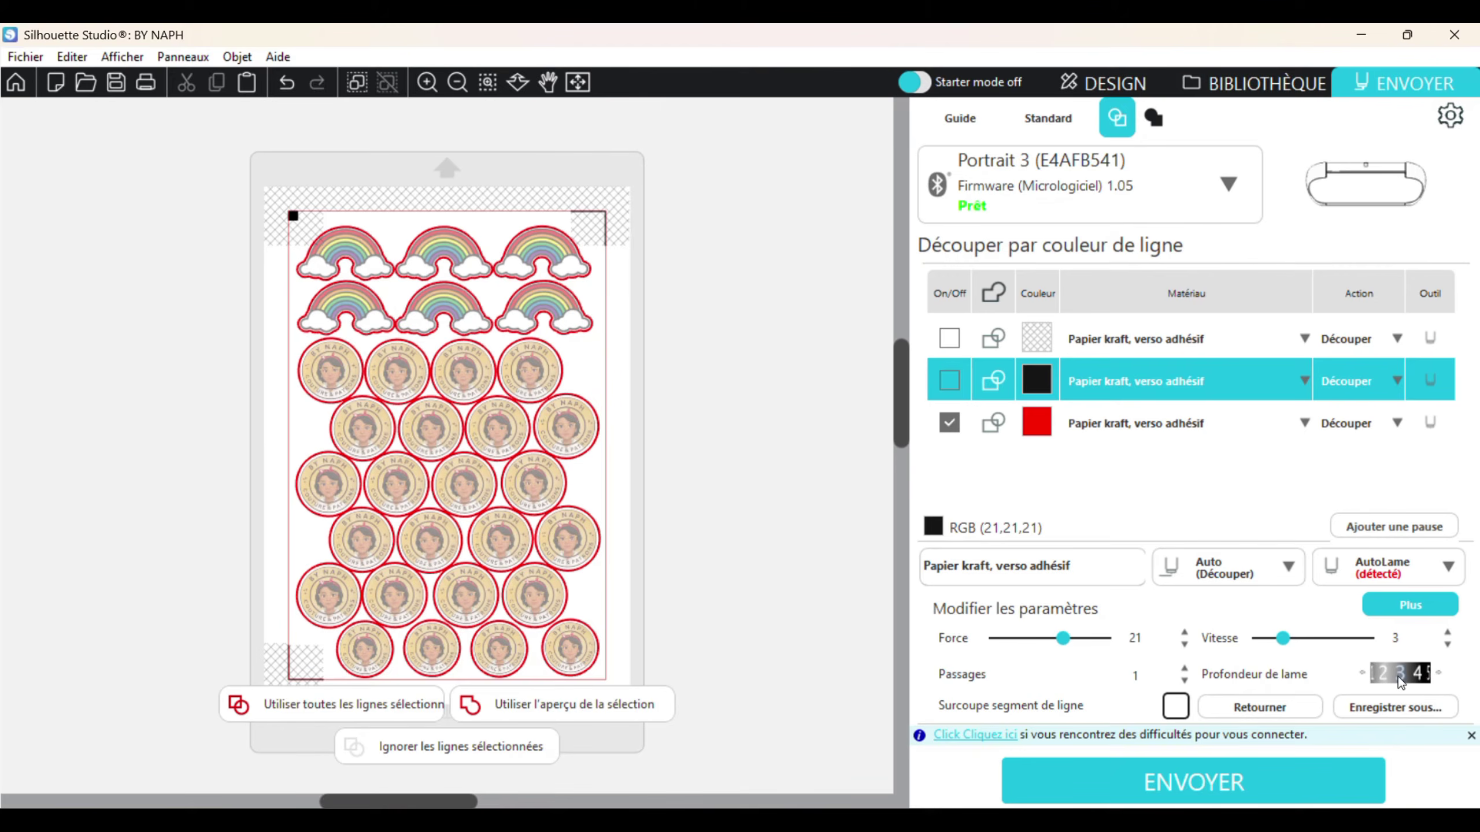